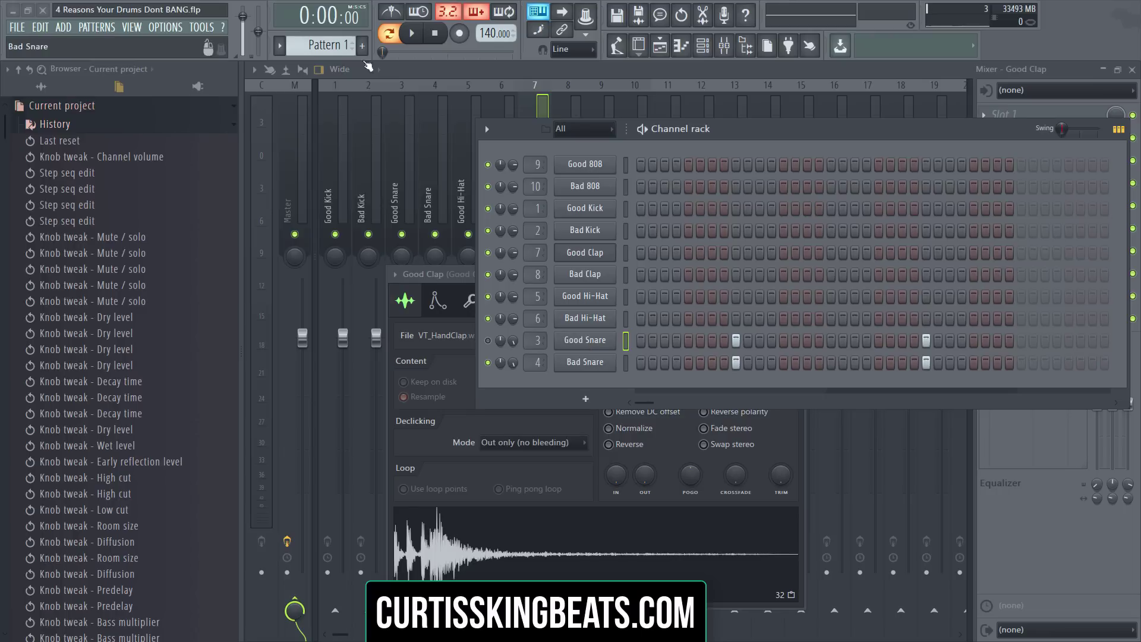
Step: Show the full sample library in the browser and look through the Vintage samples under Packs, Legacy, Drums
click(23, 70)
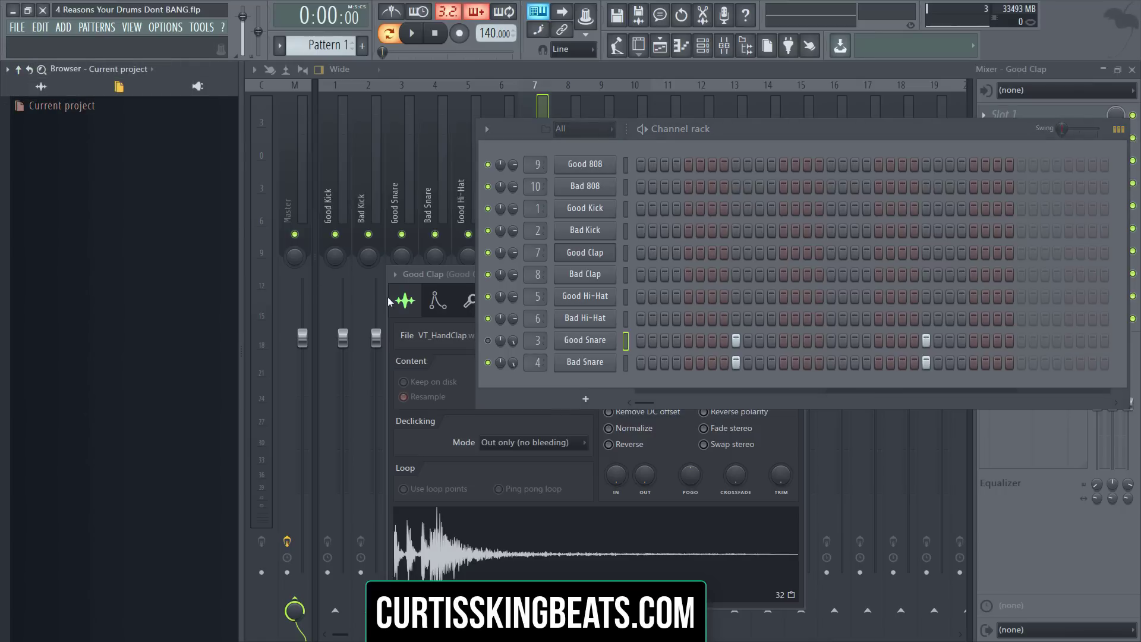
click(58, 91)
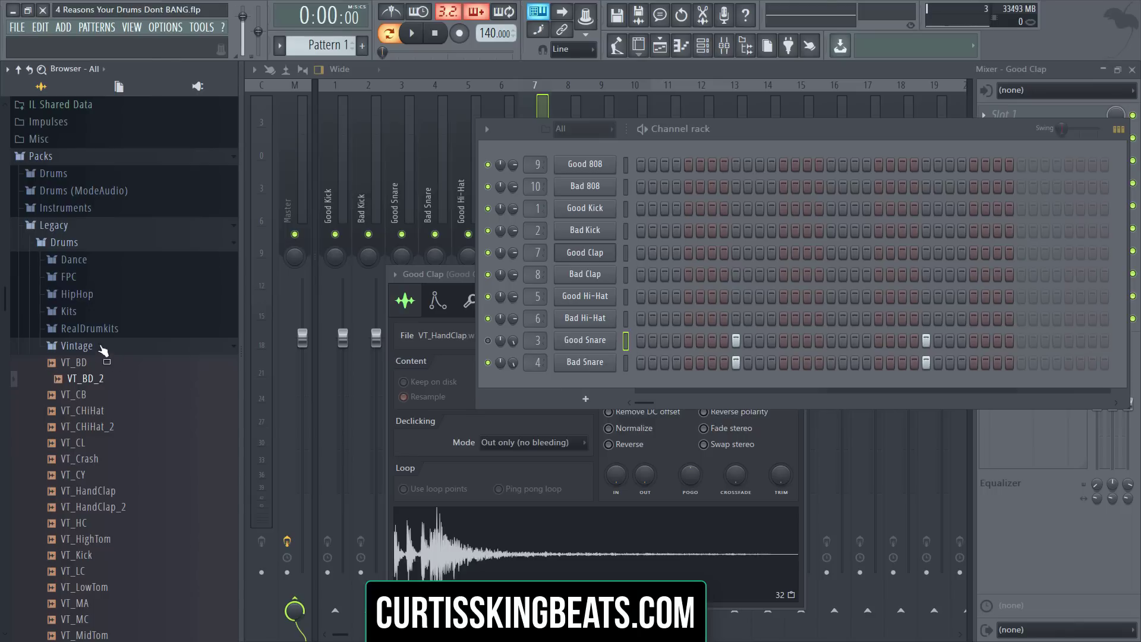
scroll(83, 285, down, 2)
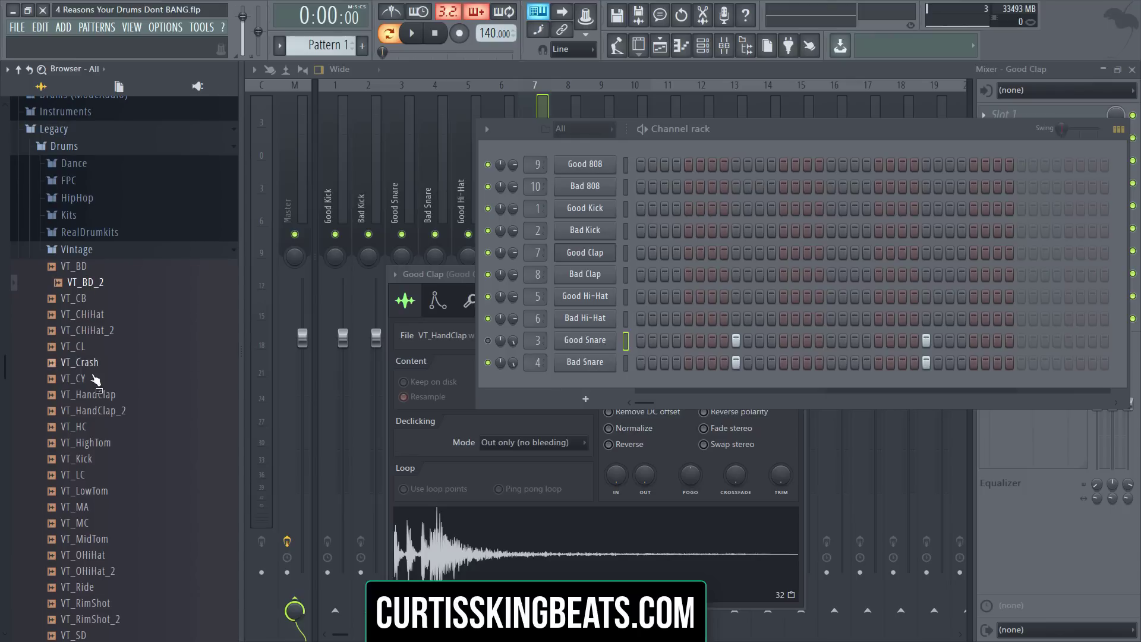
scroll(98, 369, down, 7)
scroll(101, 361, up, 10)
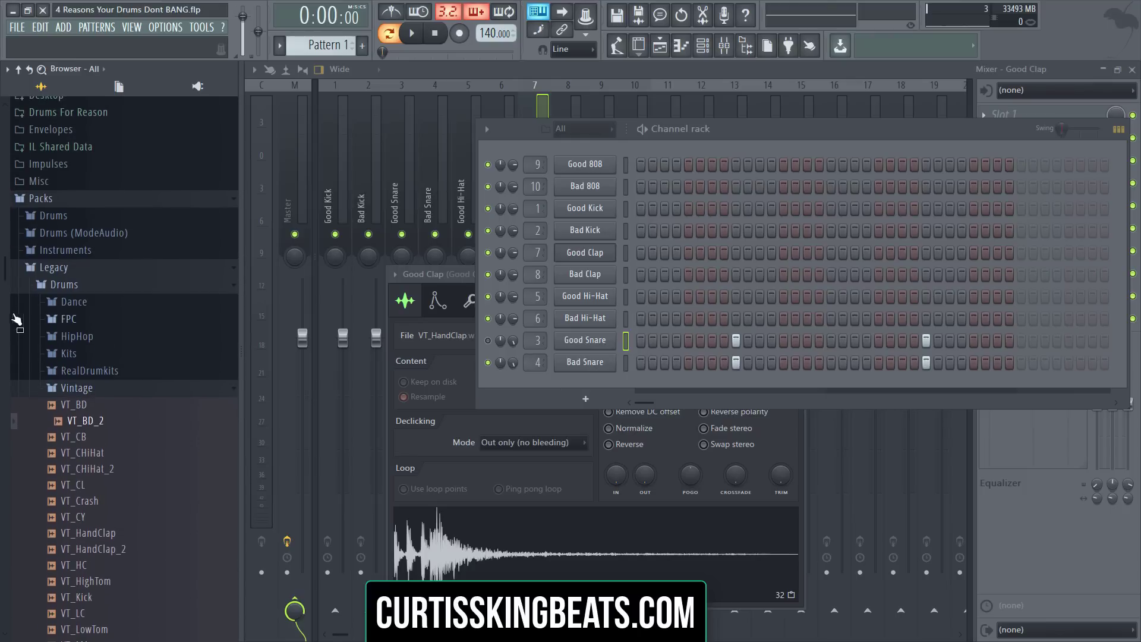
Step: Close the Legacy drum folders and open the Kicks folder in the Drums pack
click(89, 337)
click(84, 291)
scroll(80, 286, up, 2)
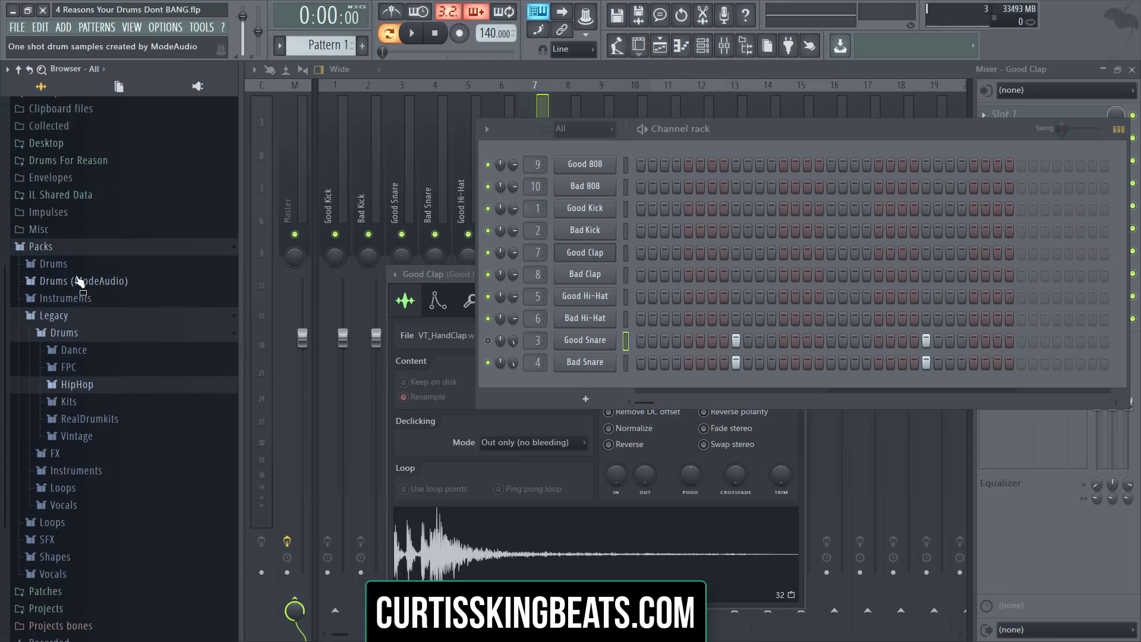
click(80, 265)
scroll(79, 314, up, 2)
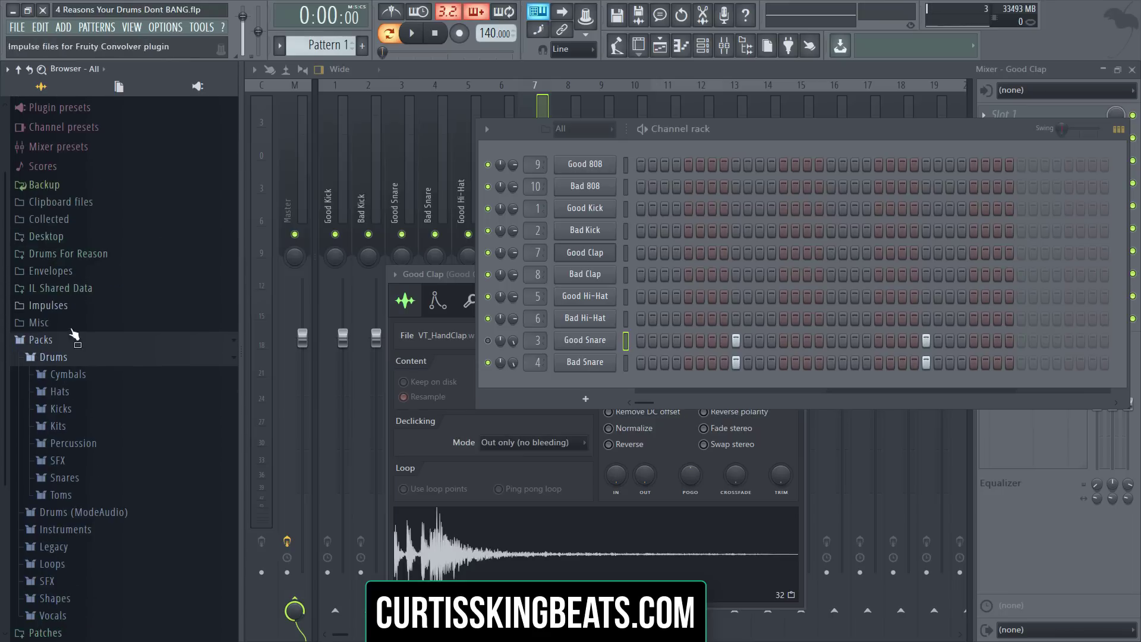
click(66, 408)
Step: Audition several samples in the Kicks folder, including Filtered Kick and FPC 2 Kick
click(89, 384)
click(95, 464)
click(100, 512)
click(98, 638)
click(102, 443)
click(101, 409)
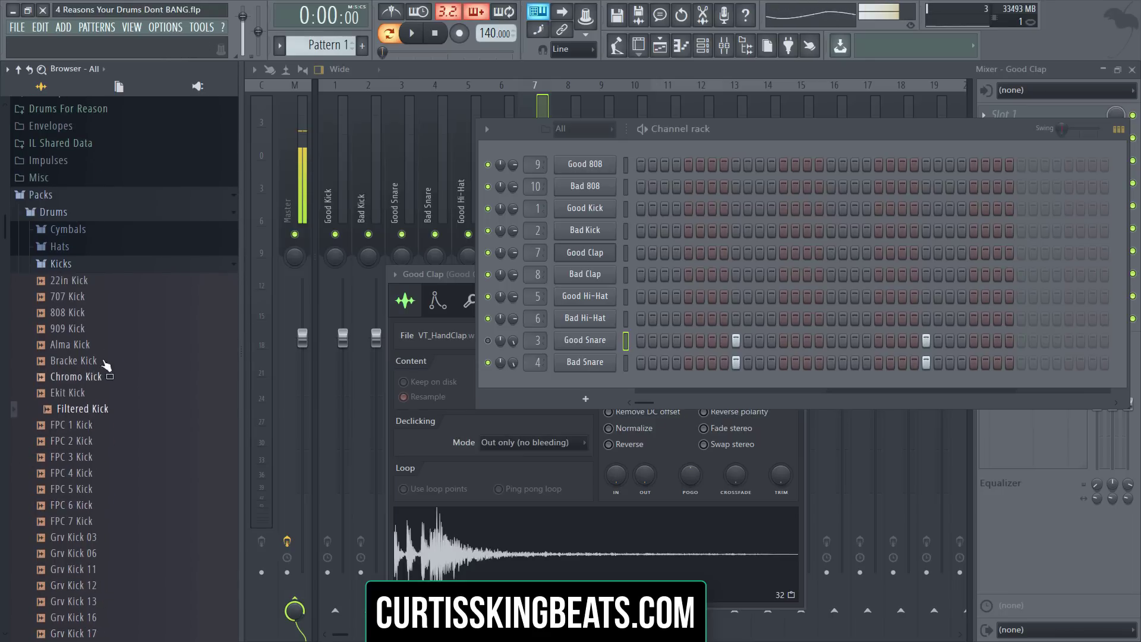
click(130, 445)
click(137, 538)
click(131, 445)
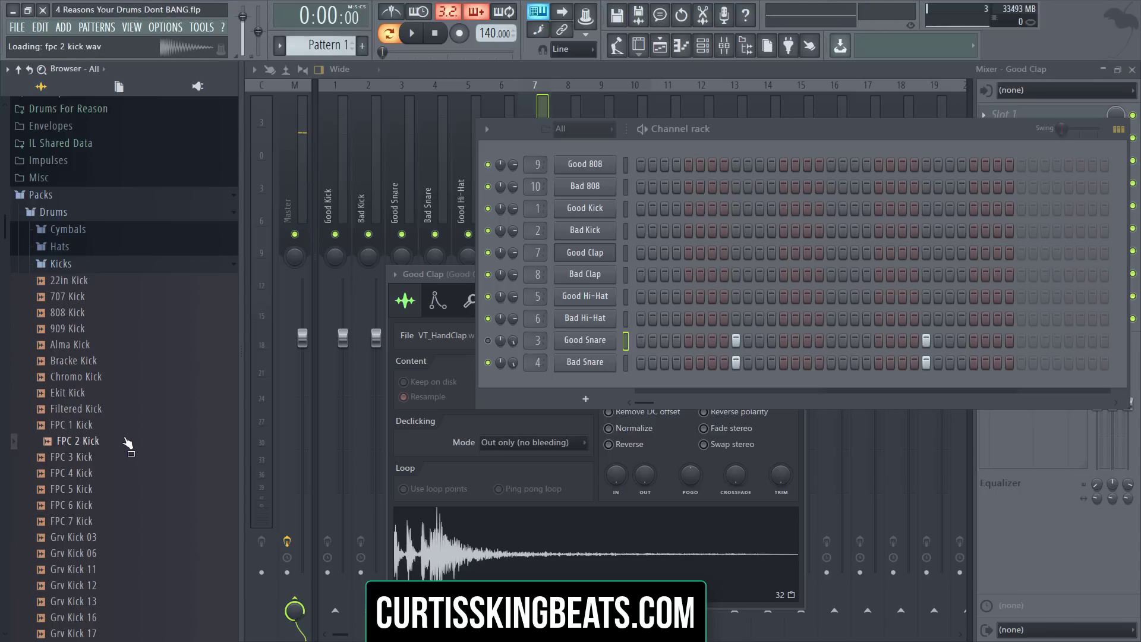
Step: Audition the Grv Kick samples further down the Kicks folder, playing Grv Kick 27 repeatedly
scroll(133, 444, down, 6)
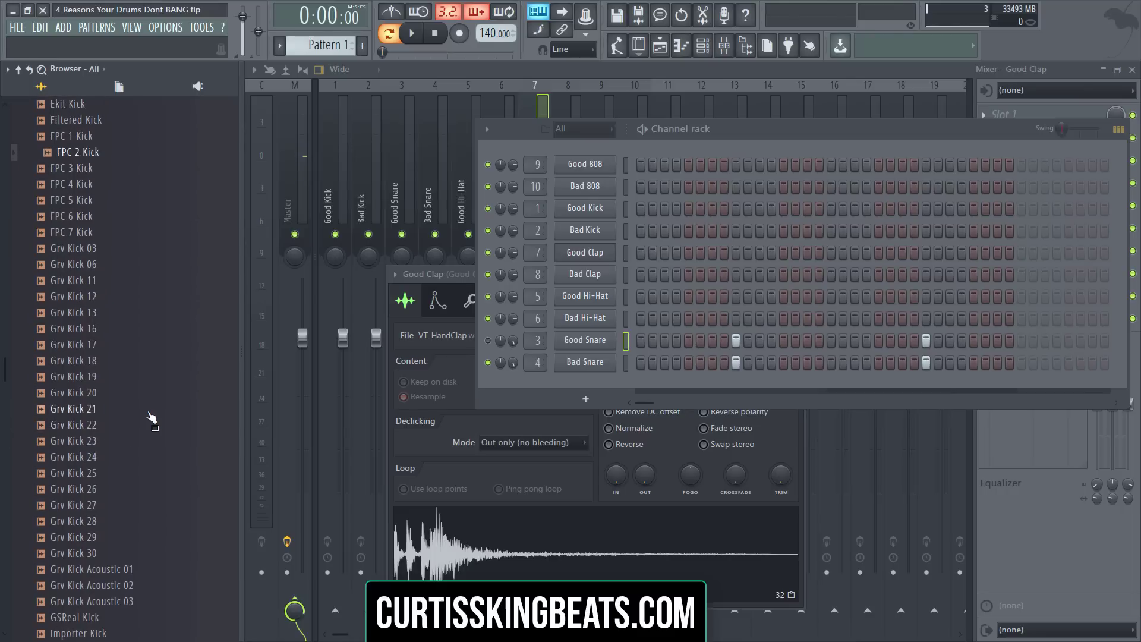
click(143, 456)
click(143, 506)
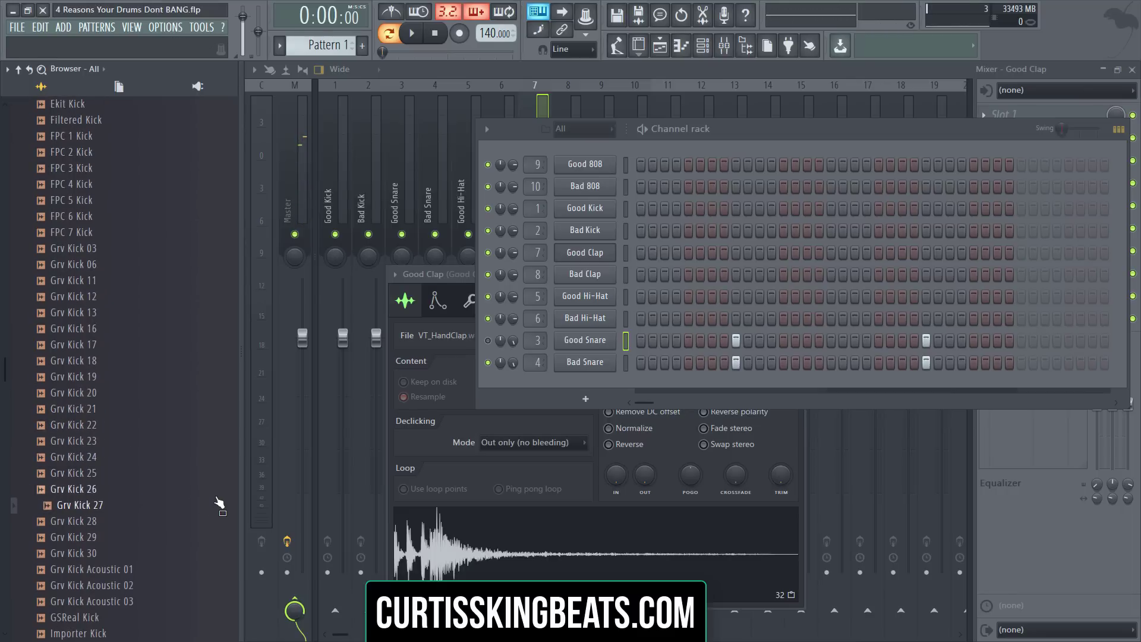
scroll(140, 481, down, 2)
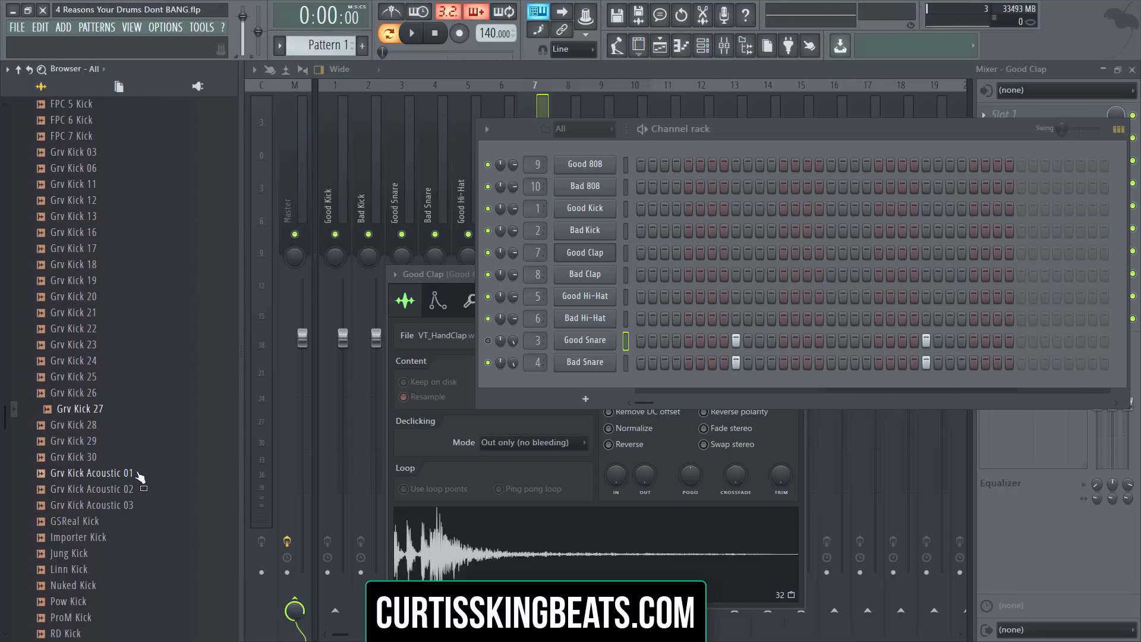
click(126, 414)
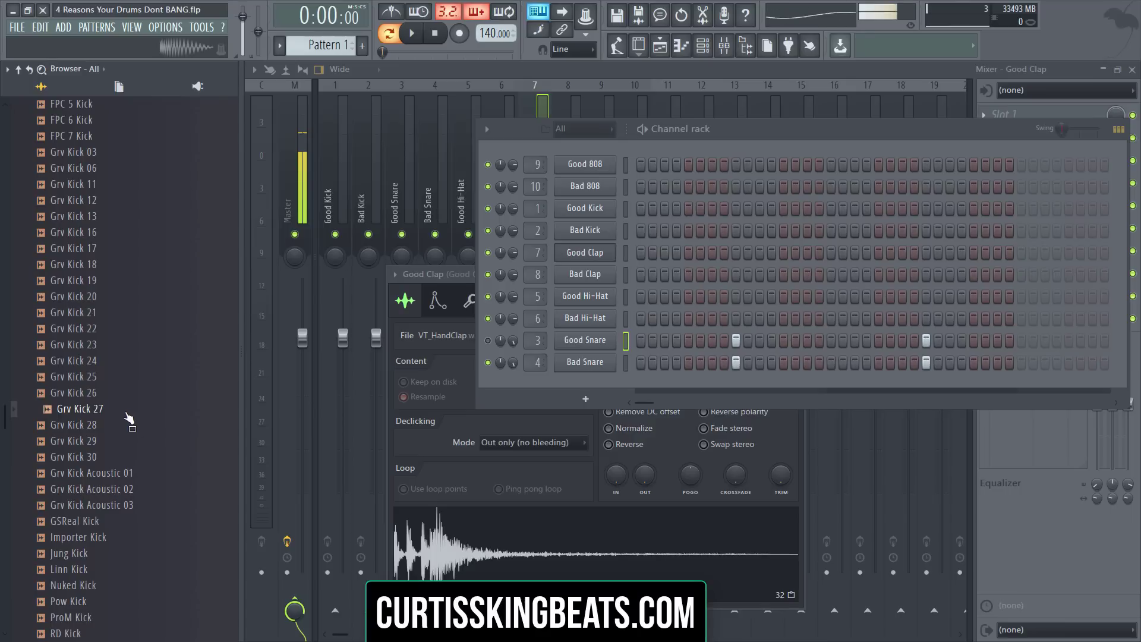
click(126, 414)
click(125, 414)
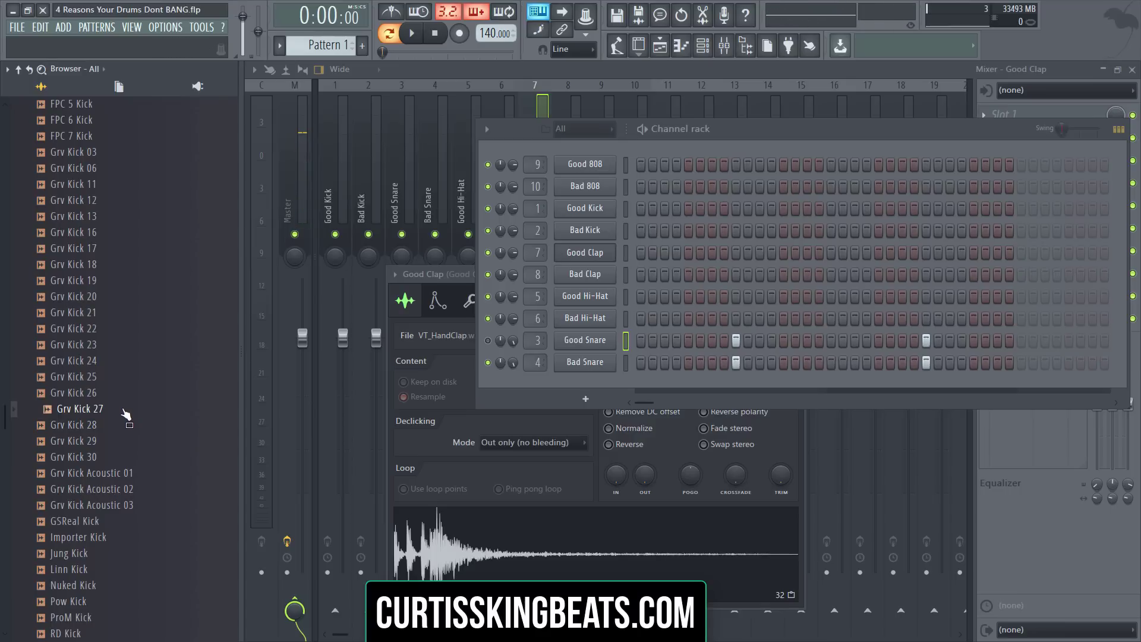
Step: Audition Grv Kick Acoustic 02 and Importer Kick near the end of the Kicks folder
scroll(125, 410, down, 3)
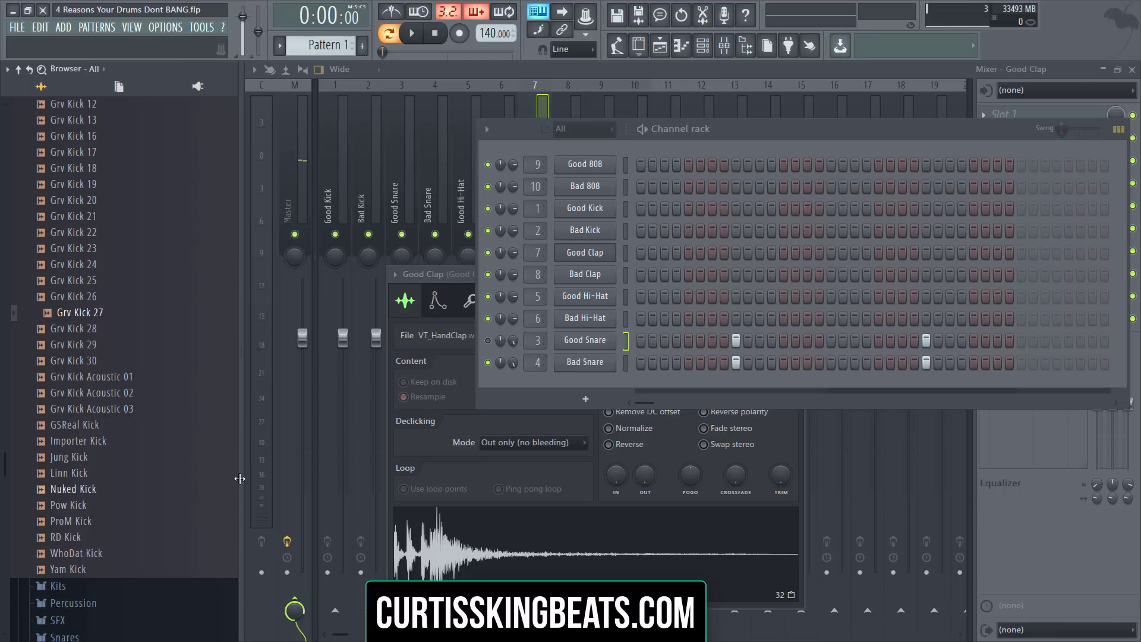
click(143, 381)
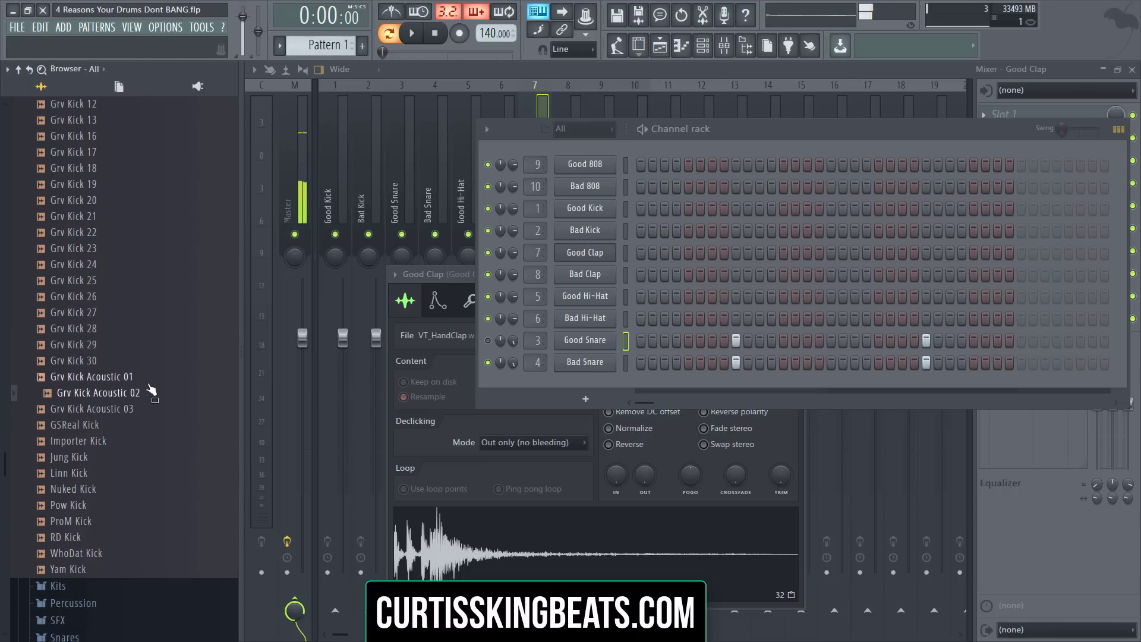
click(152, 441)
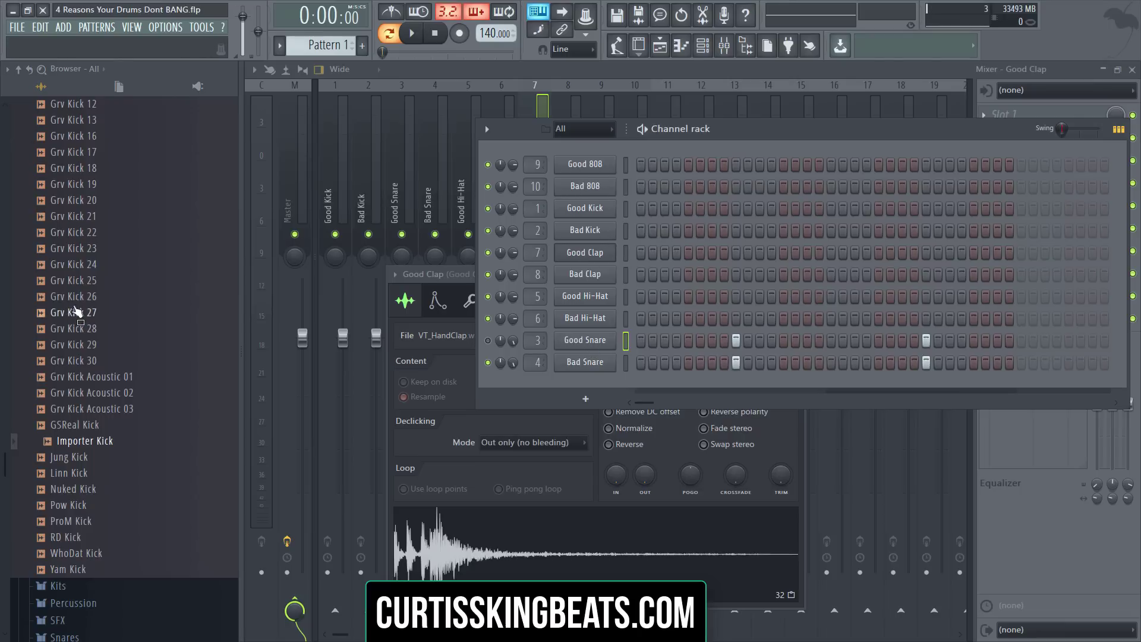
scroll(76, 312, down, 2)
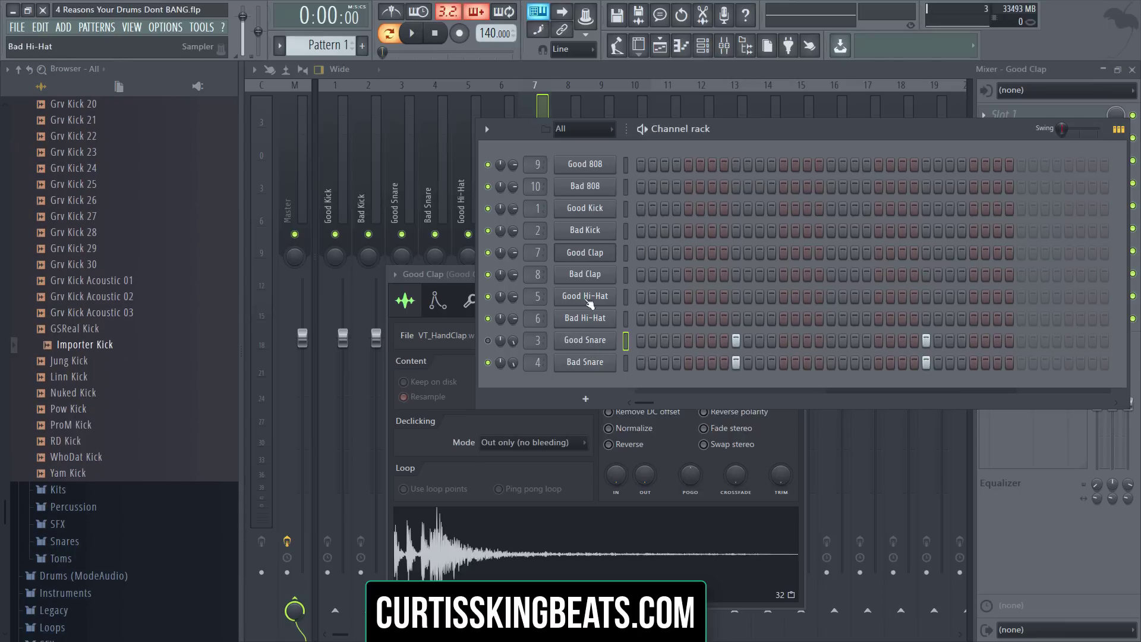
Step: Compare the sampler settings of the Bad Snare and Good Snare channels and preview the Good Snare sample
click(574, 364)
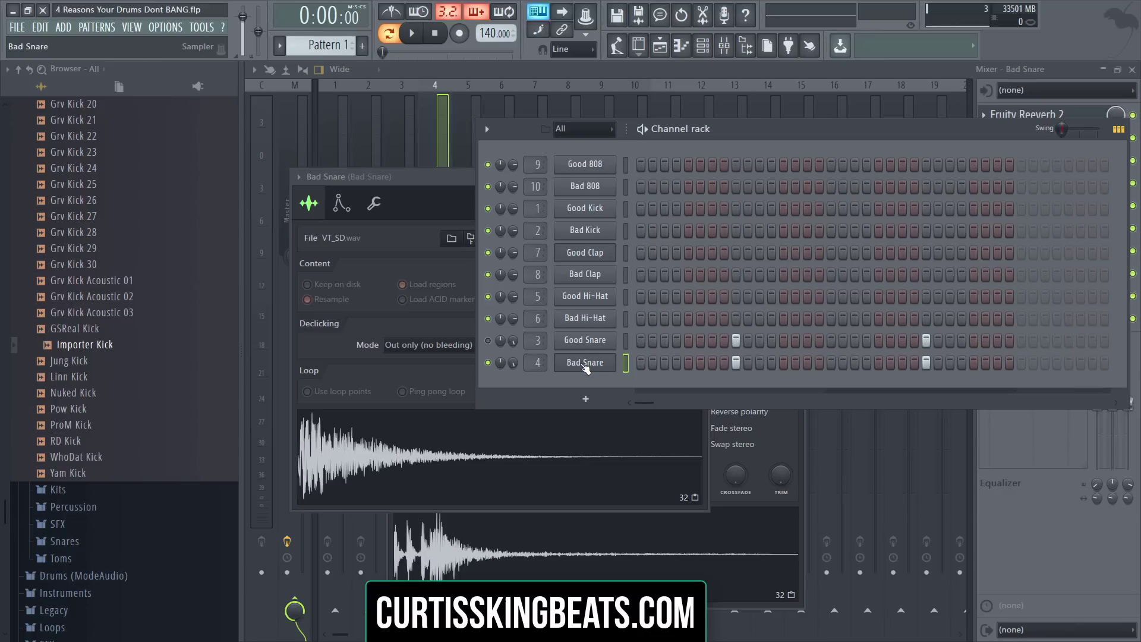
click(582, 363)
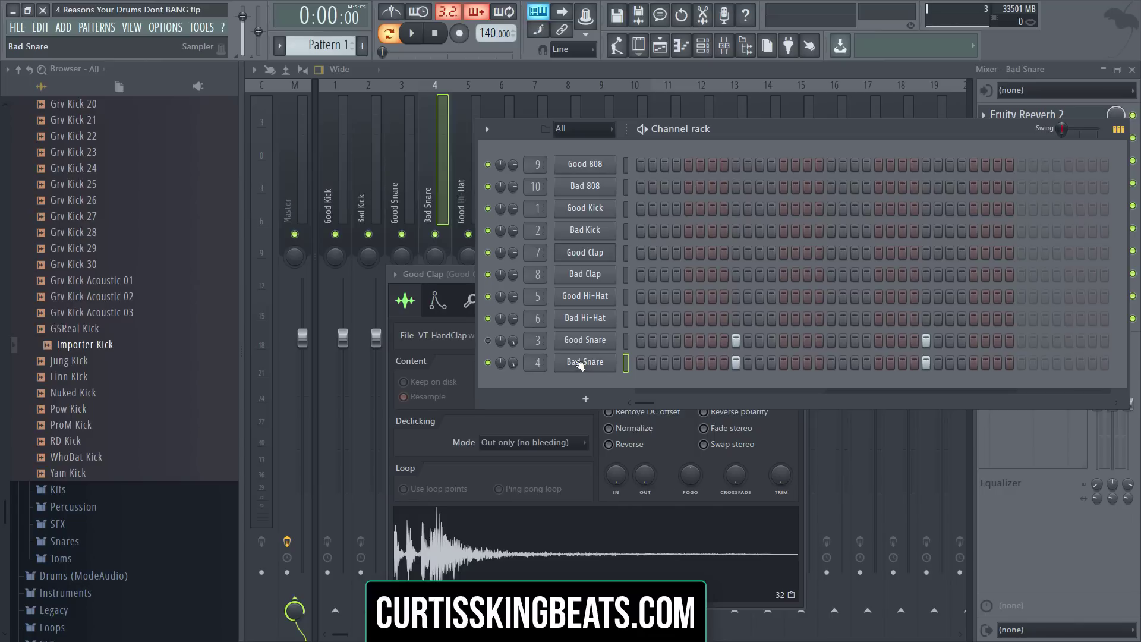
click(582, 341)
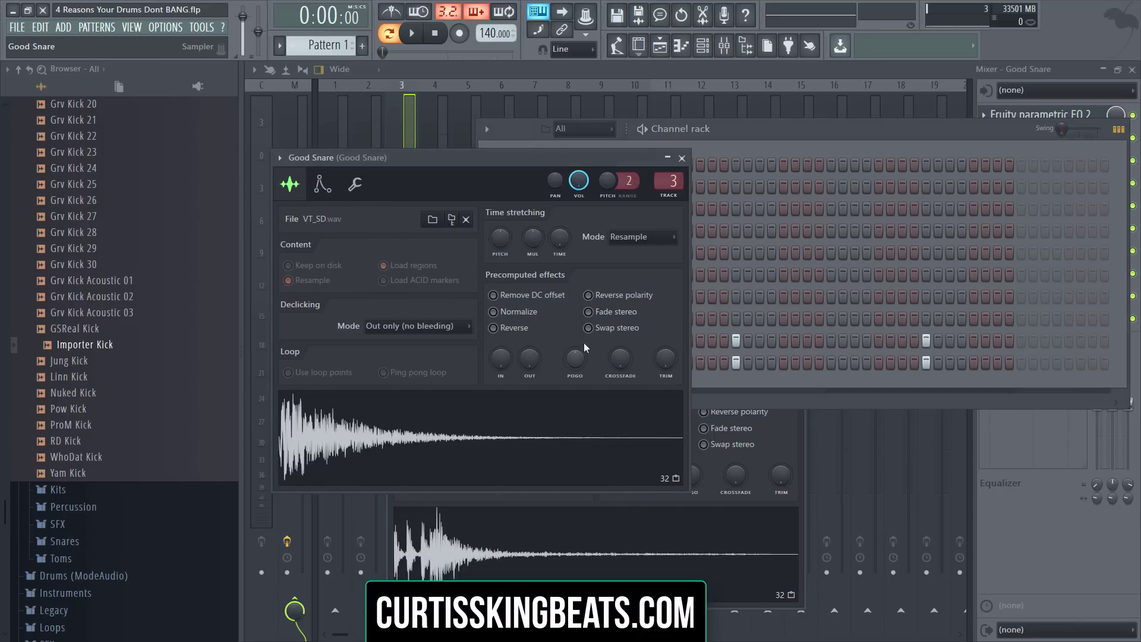
click(404, 442)
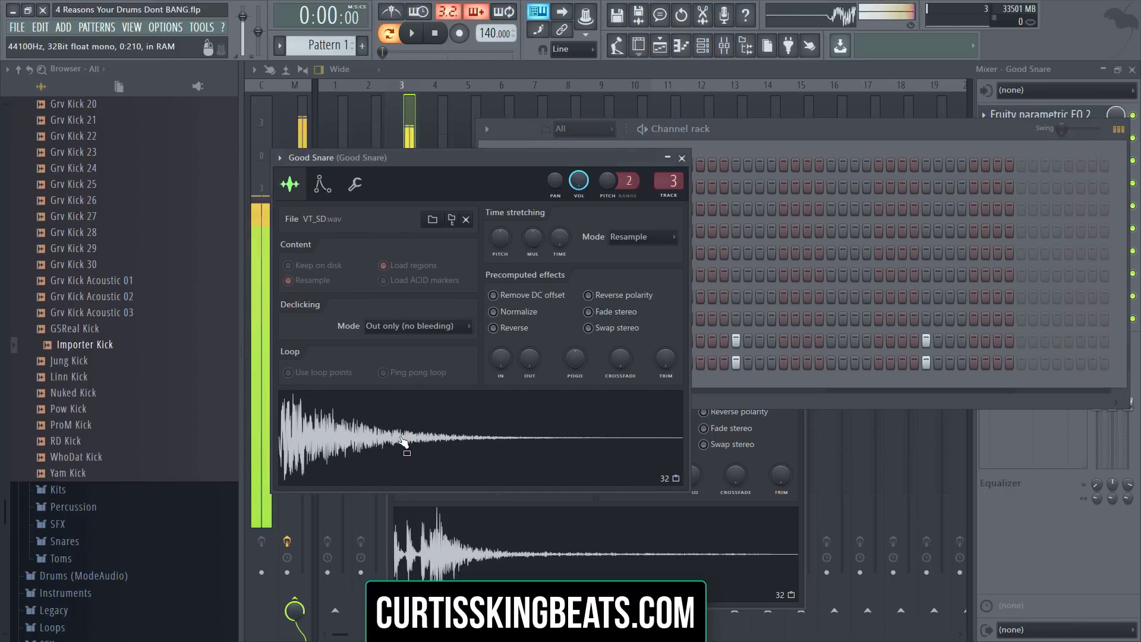
click(780, 142)
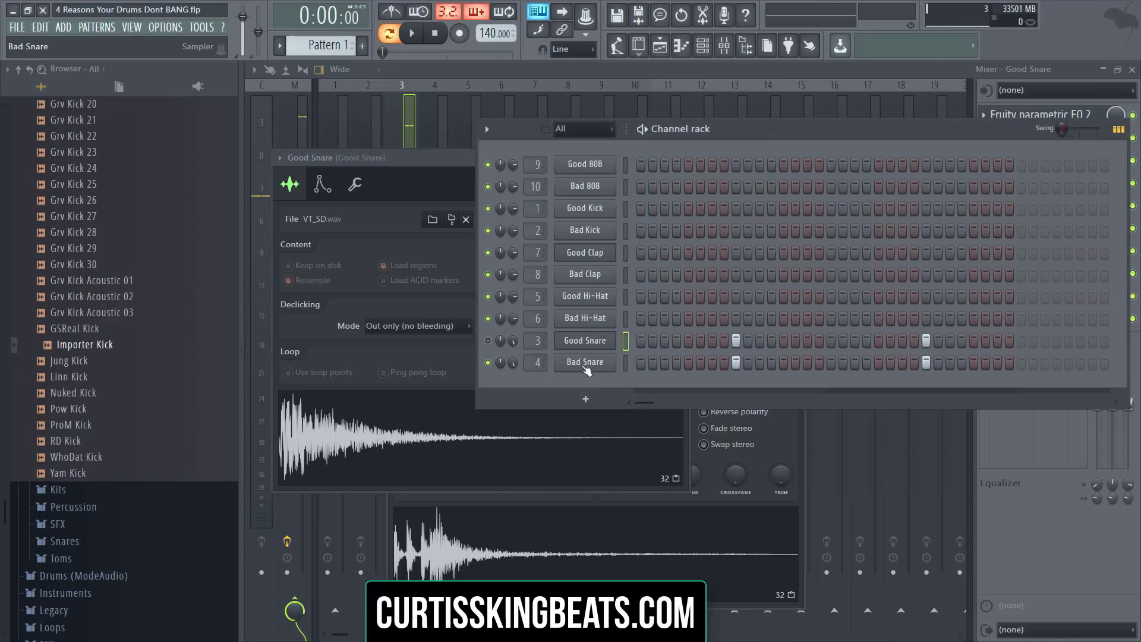
click(585, 363)
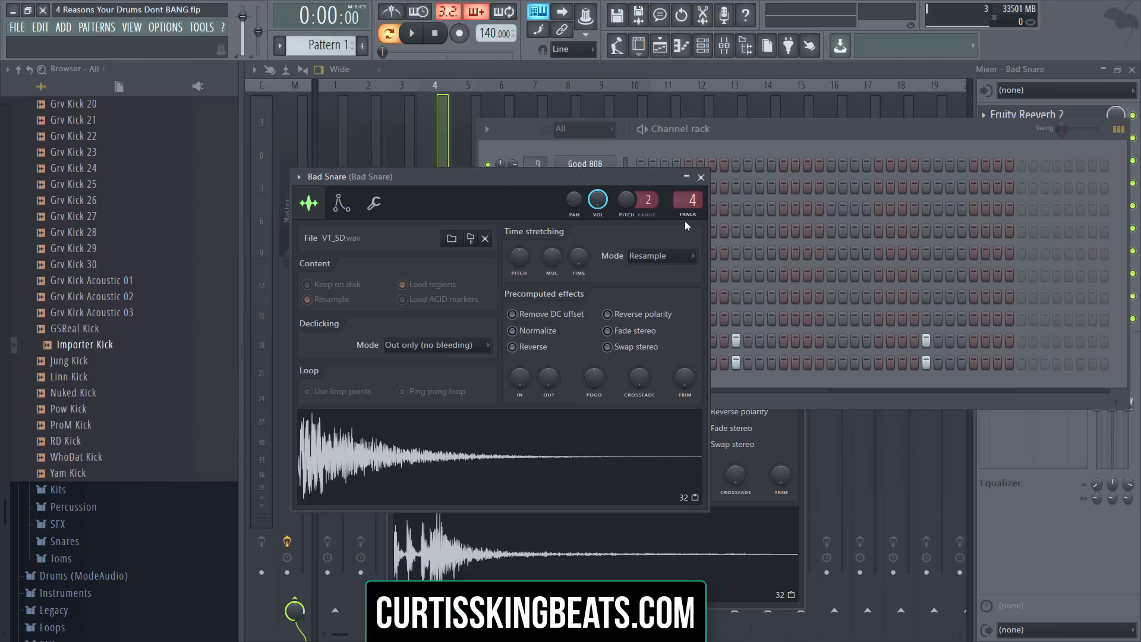
Step: Examine the Fruity parametric EQ 2 and Fruity Reeverb 2 settings on the Bad Snare mixer track
click(1073, 69)
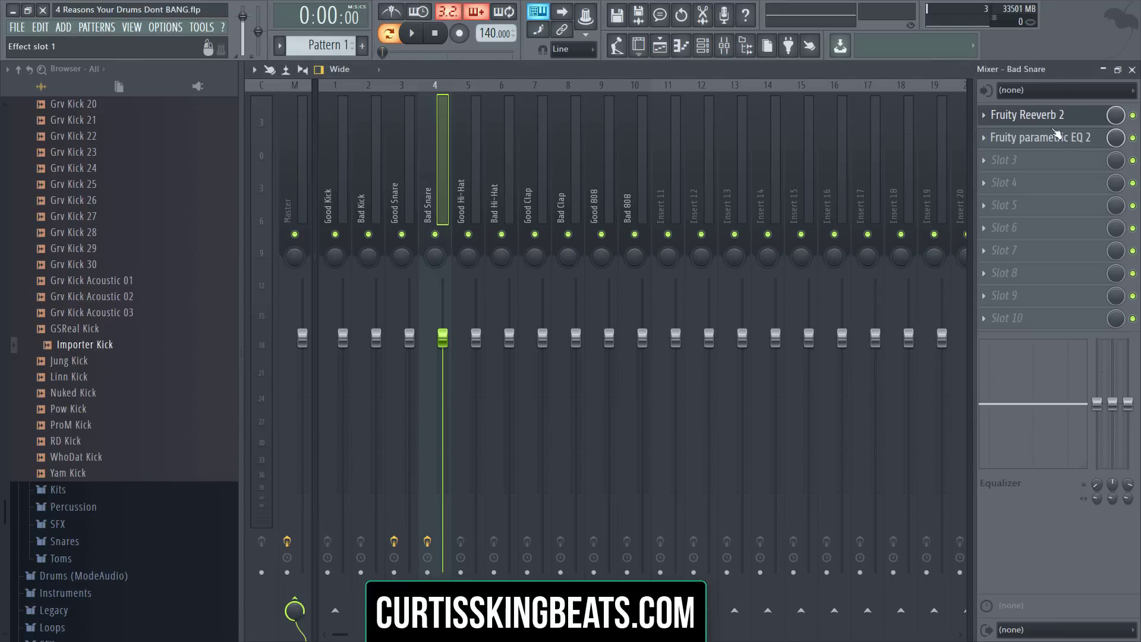
click(1056, 139)
click(1055, 139)
click(1056, 139)
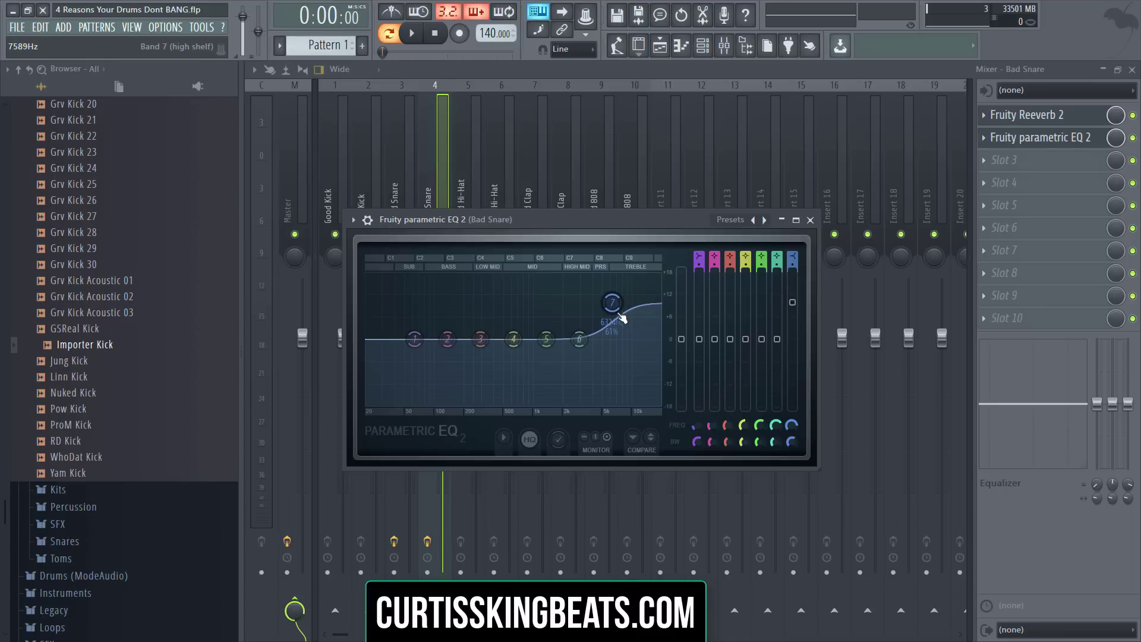
click(1029, 123)
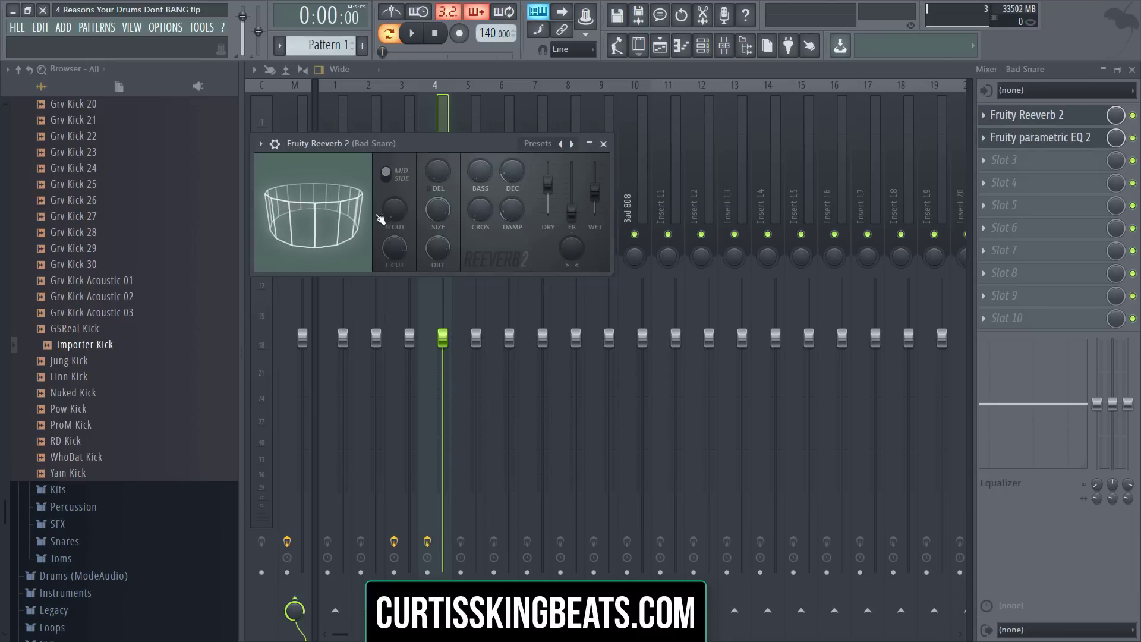
Step: Bring back the channel rack and play the pattern to hear the Bad Snare
click(702, 45)
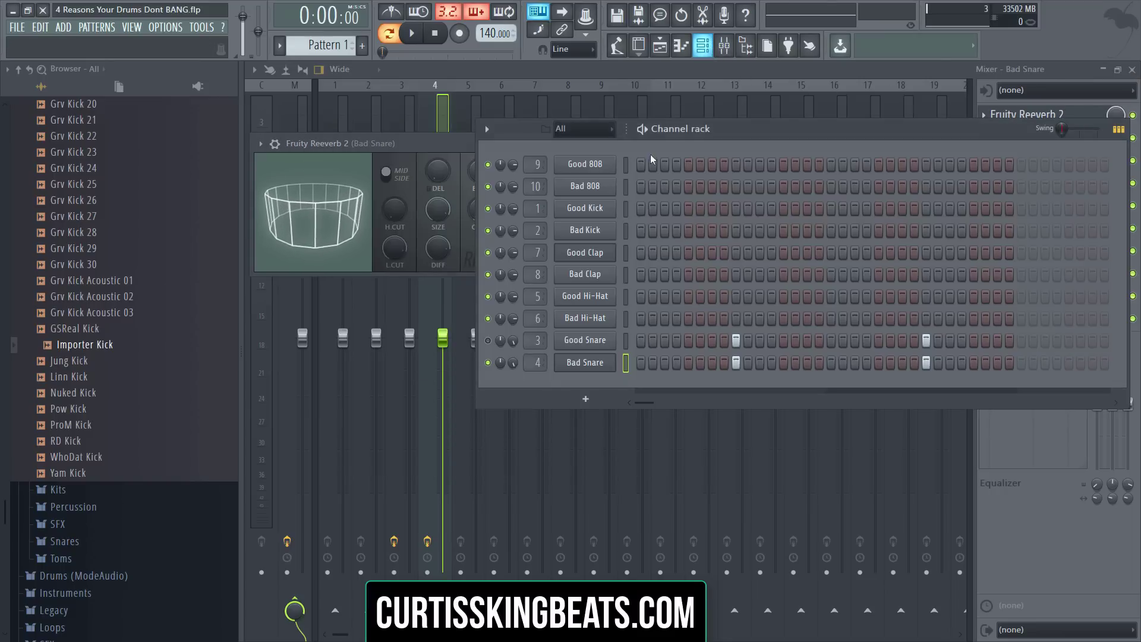
key(space)
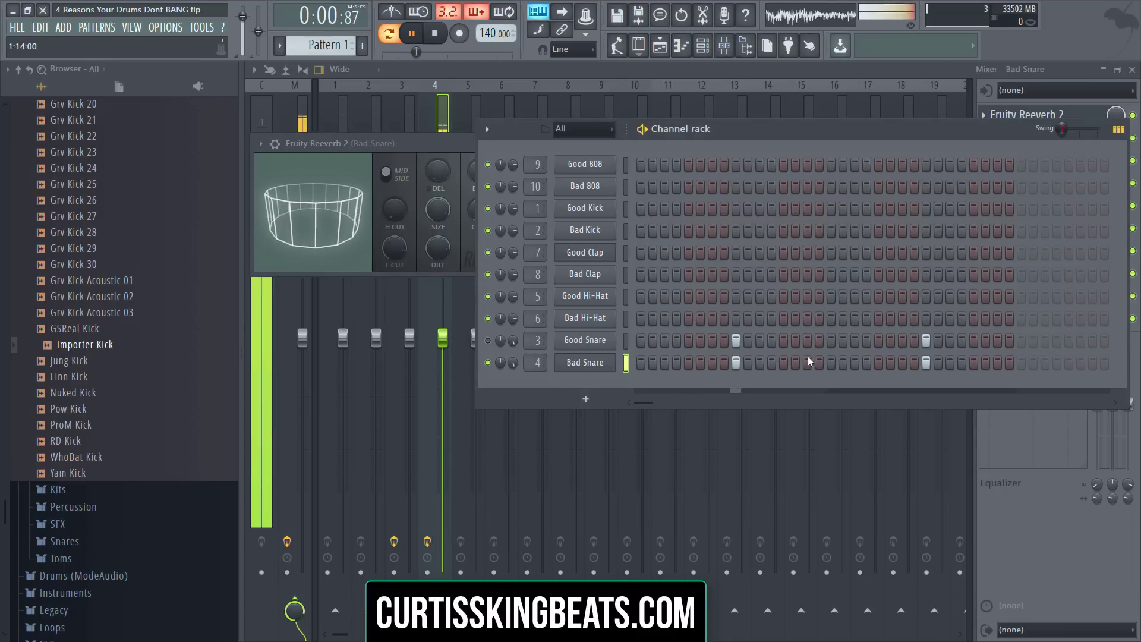
key(space)
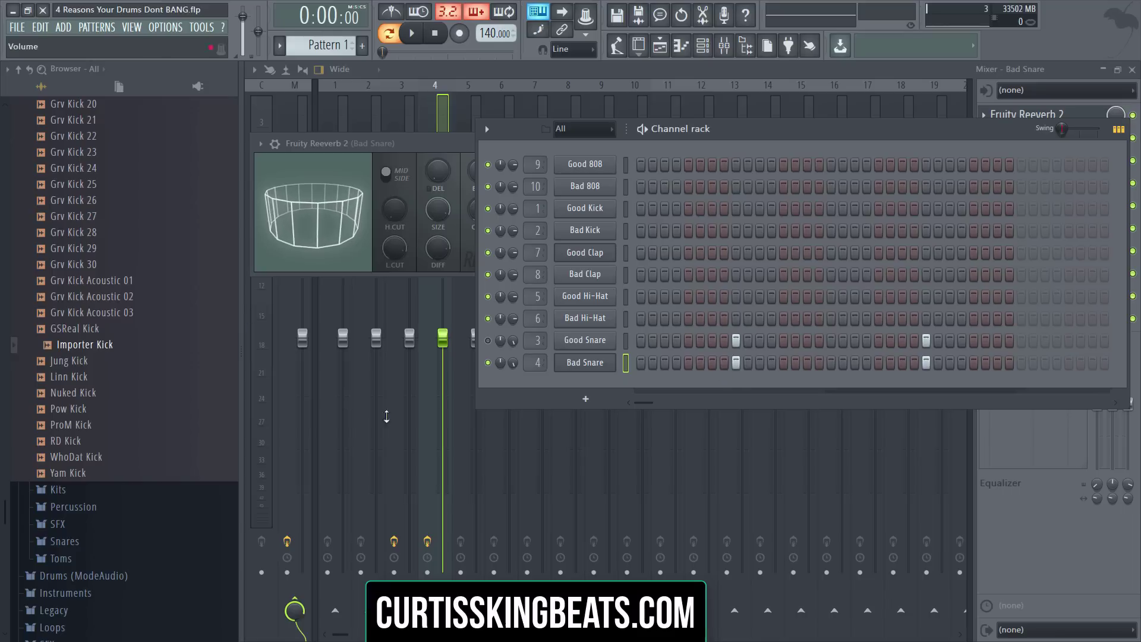
Step: Mute the Bad Snare channel, enable Good Snare instead, and play the pattern
click(488, 362)
click(588, 343)
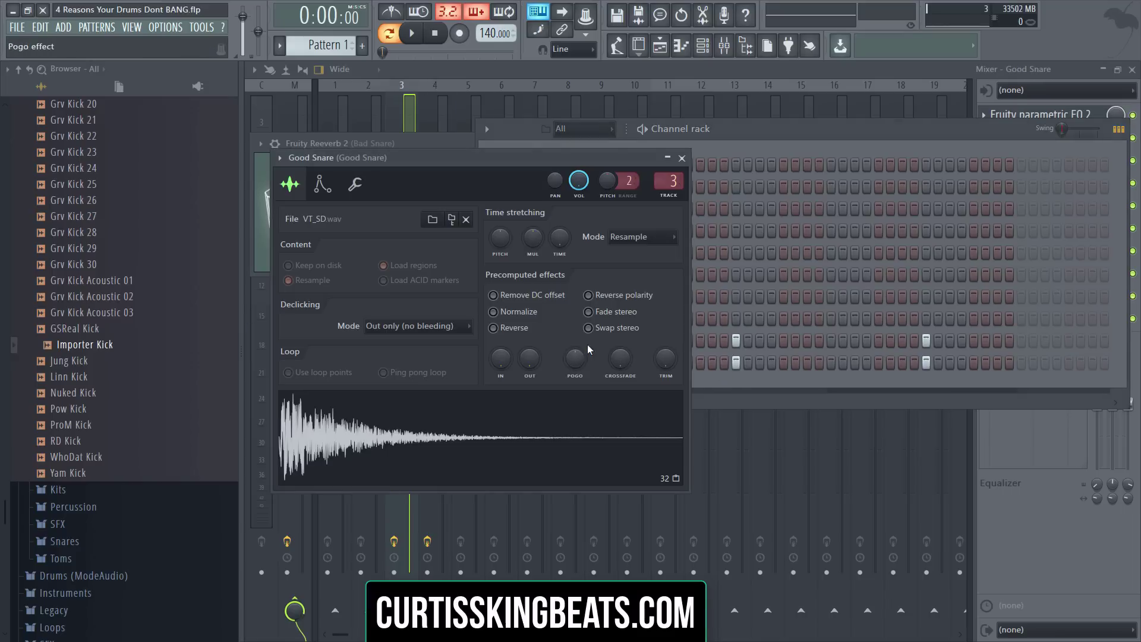
click(682, 158)
key(space)
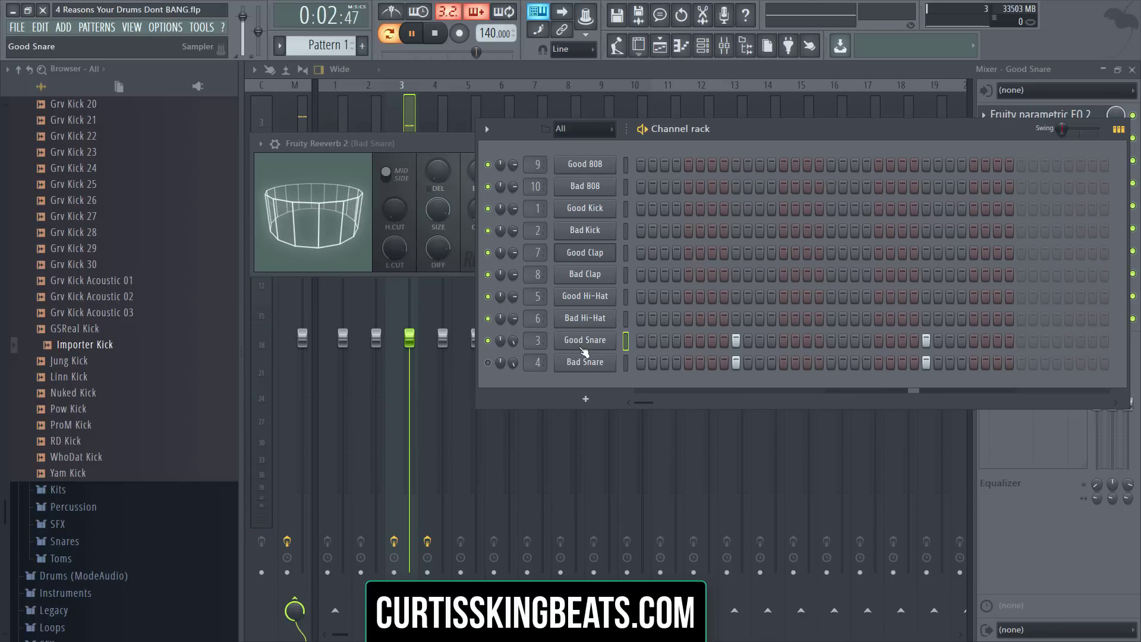
Step: Stop playback, set the Good Snare channel's pitch range to 48, and adjust its pitch while auditioning the sample
click(585, 339)
key(space)
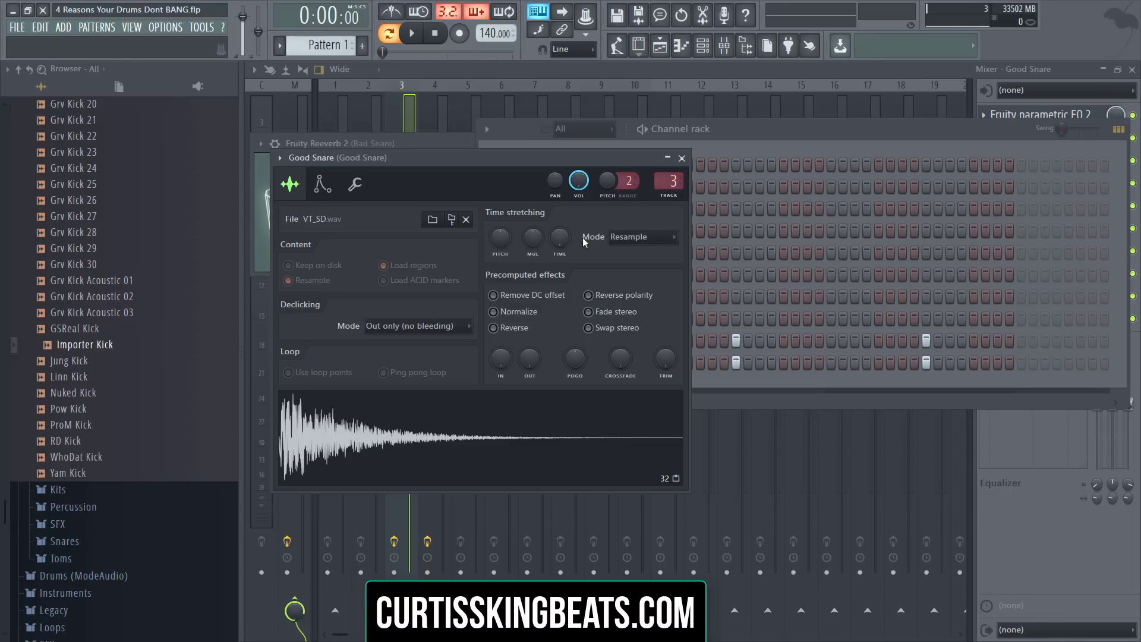
drag(629, 180, 630, 148)
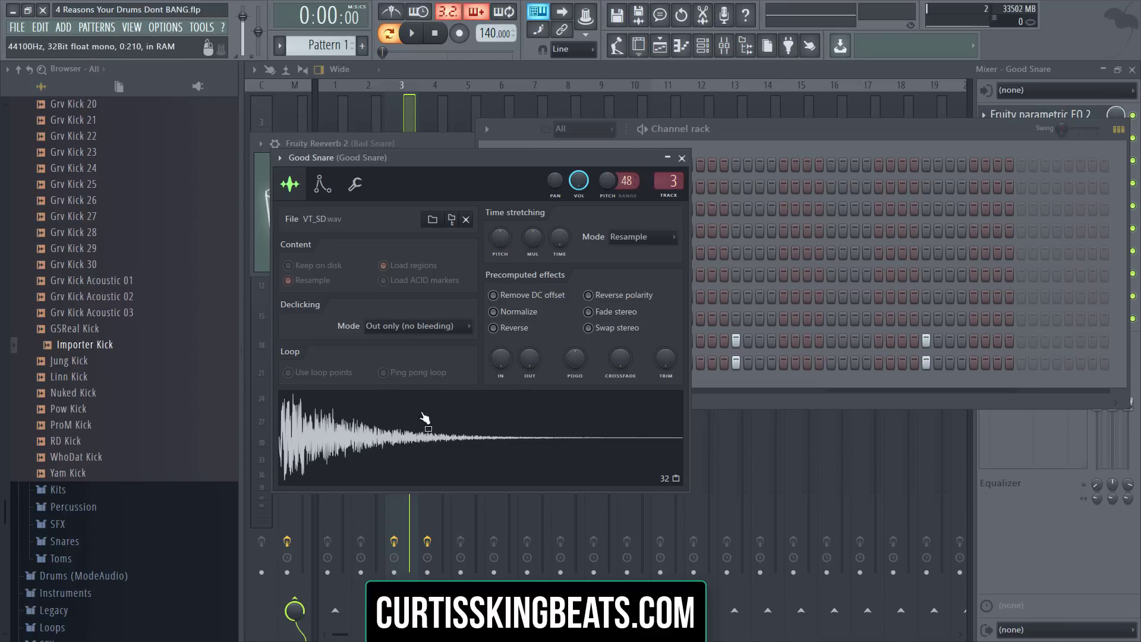
click(365, 447)
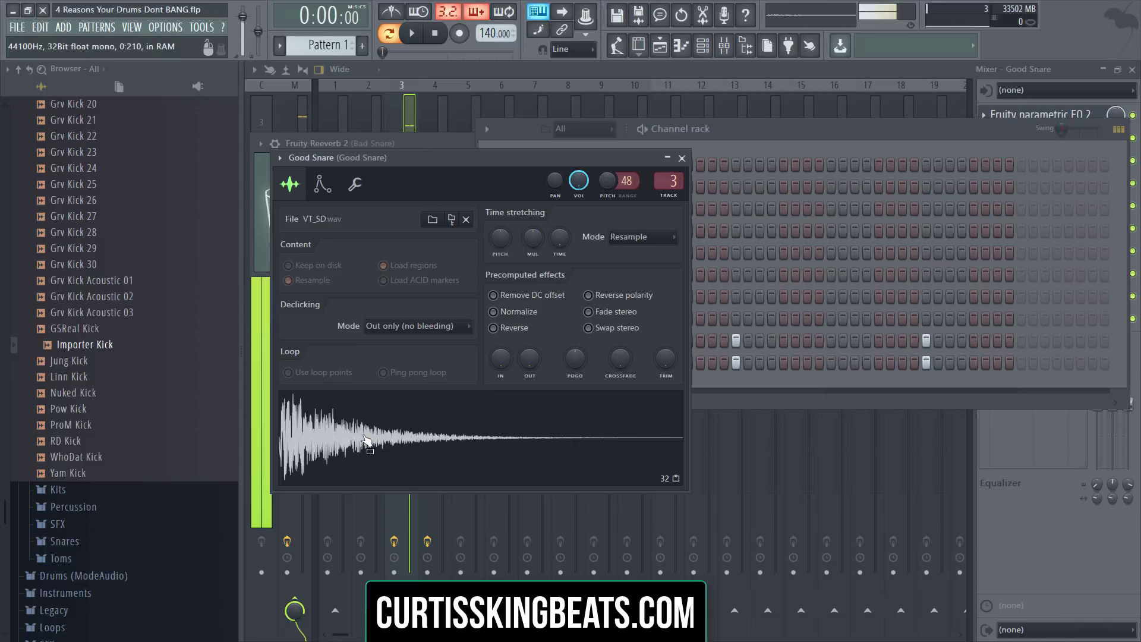
mouse_move(607, 180)
mouse_down()
mouse_move(607, 196)
mouse_move(607, 186)
mouse_up()
key(q)
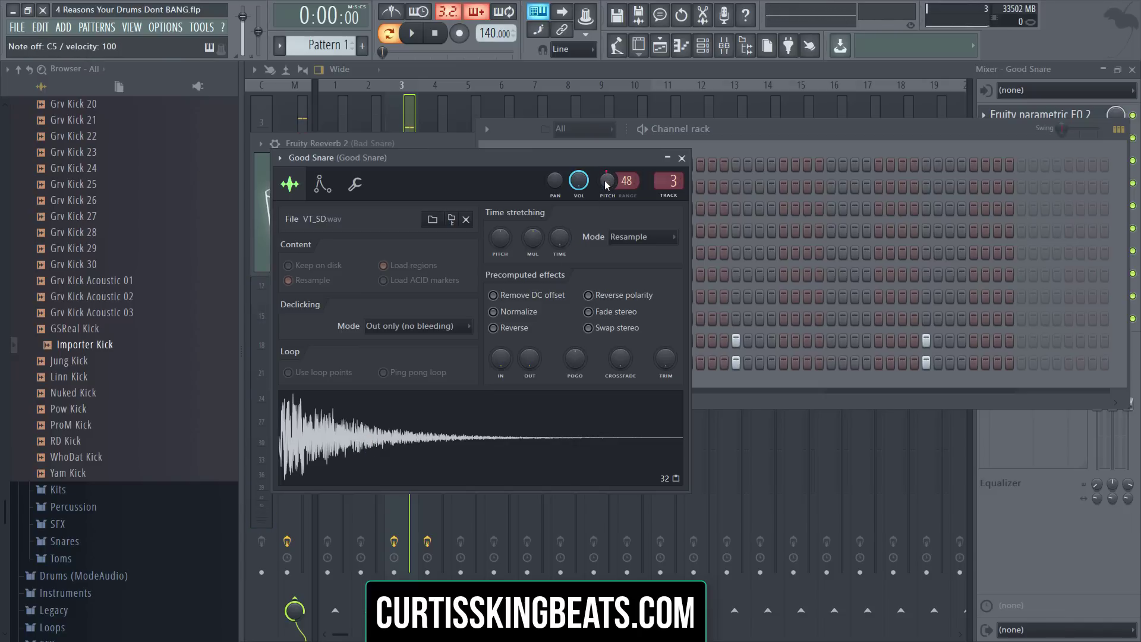
Step: Vary the Good Snare's pitch and audition the sample repeatedly at each setting
drag(607, 185, 607, 186)
key(q)
key(q)
key(q)
key(q)
key(q)
key(q)
key(q)
key(q)
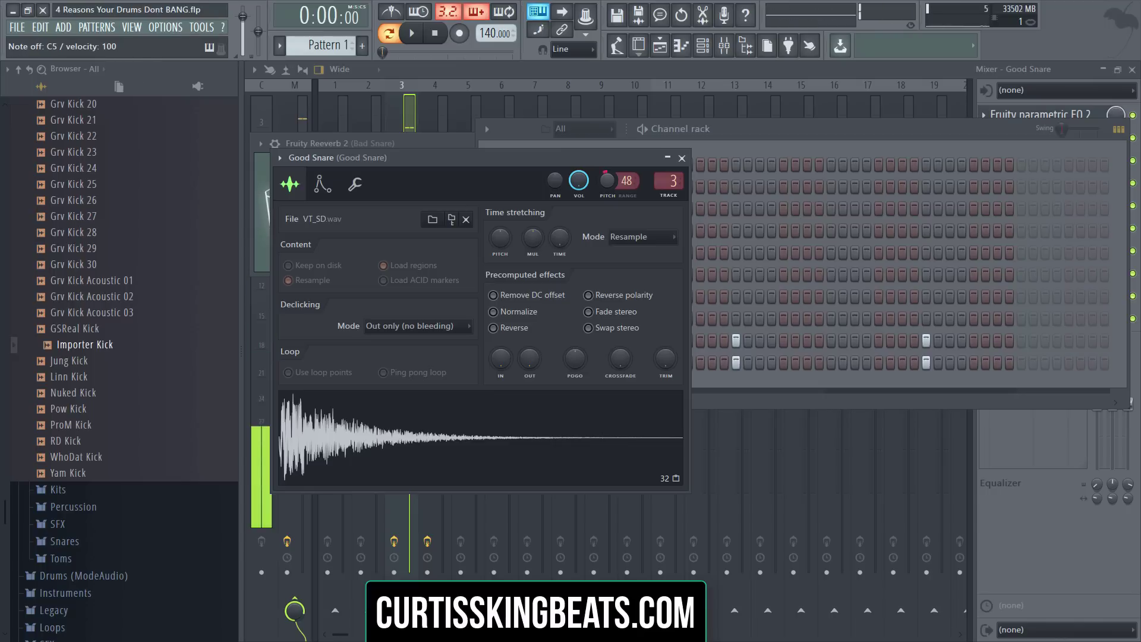
key(q)
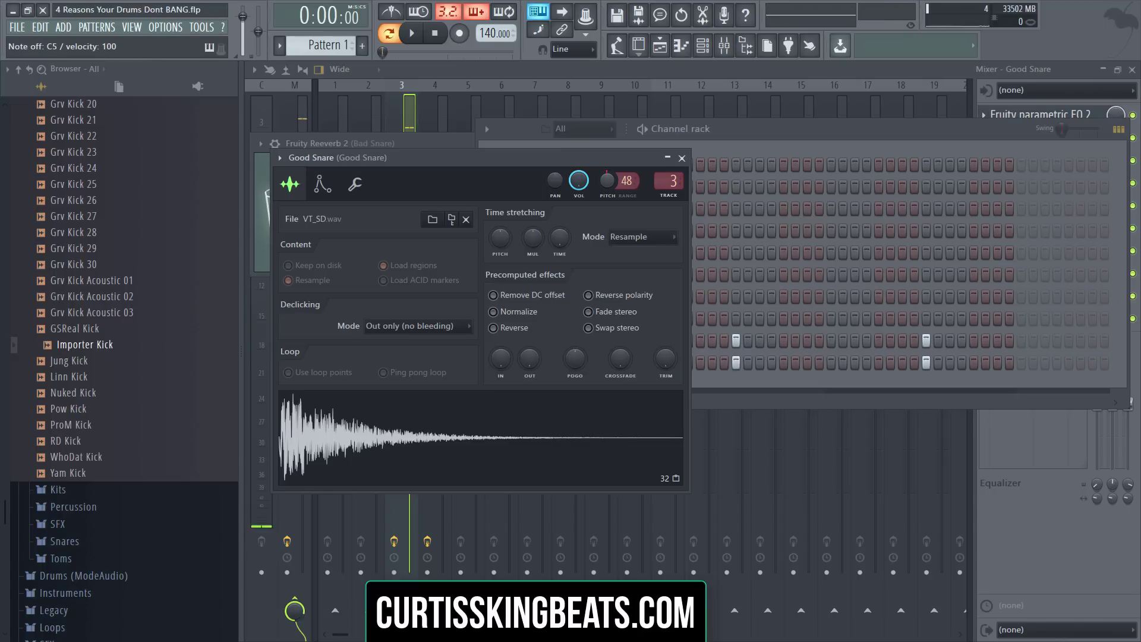
Step: Enable the Good Snare's volume envelope with zero attack, a shorter hold, and decay and sustain at minimum
click(797, 139)
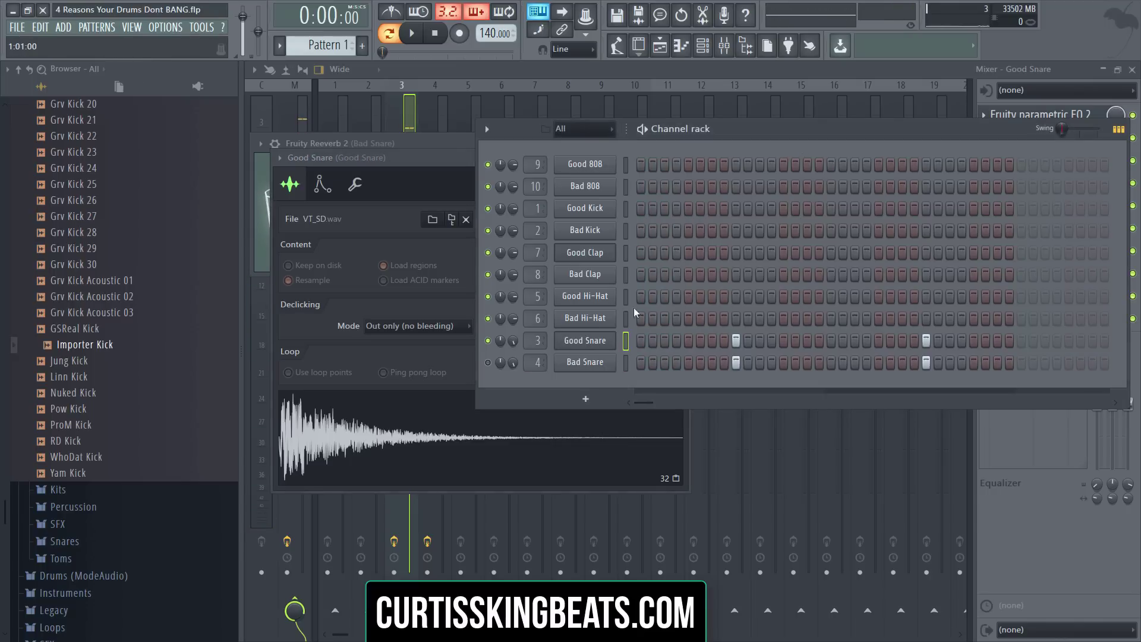
click(431, 164)
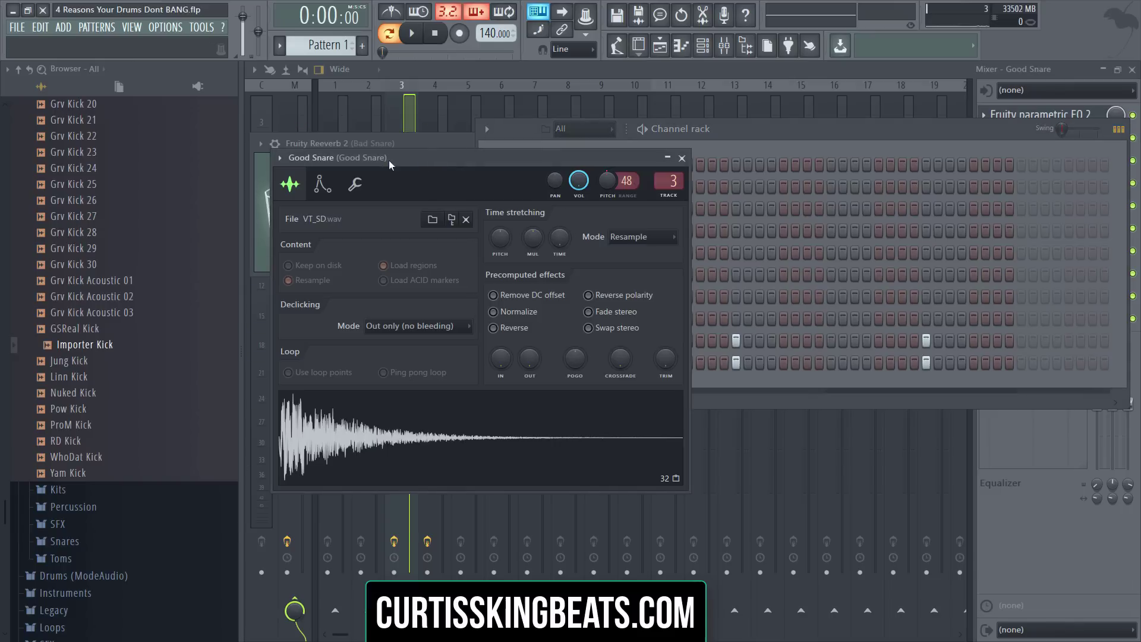
click(322, 184)
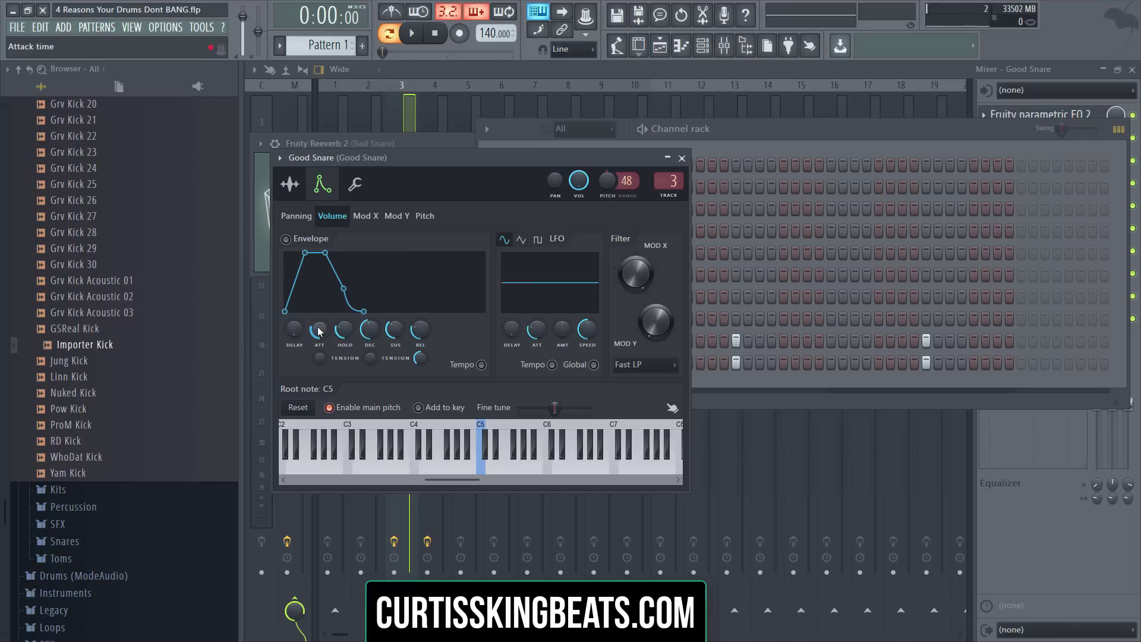
drag(318, 331, 318, 360)
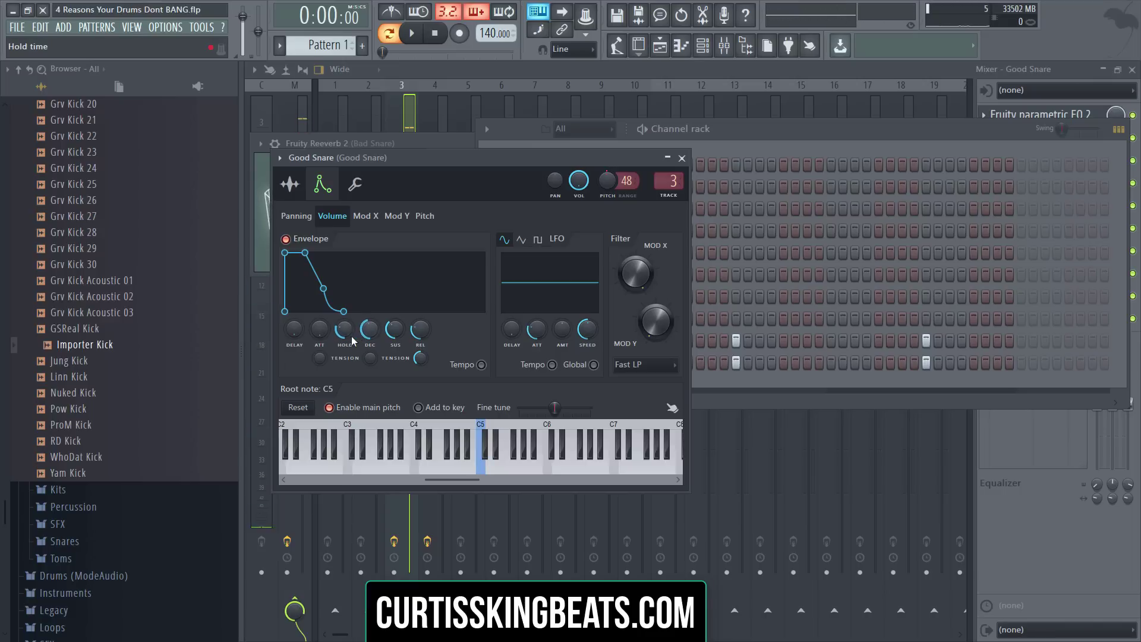
drag(344, 328, 383, 333)
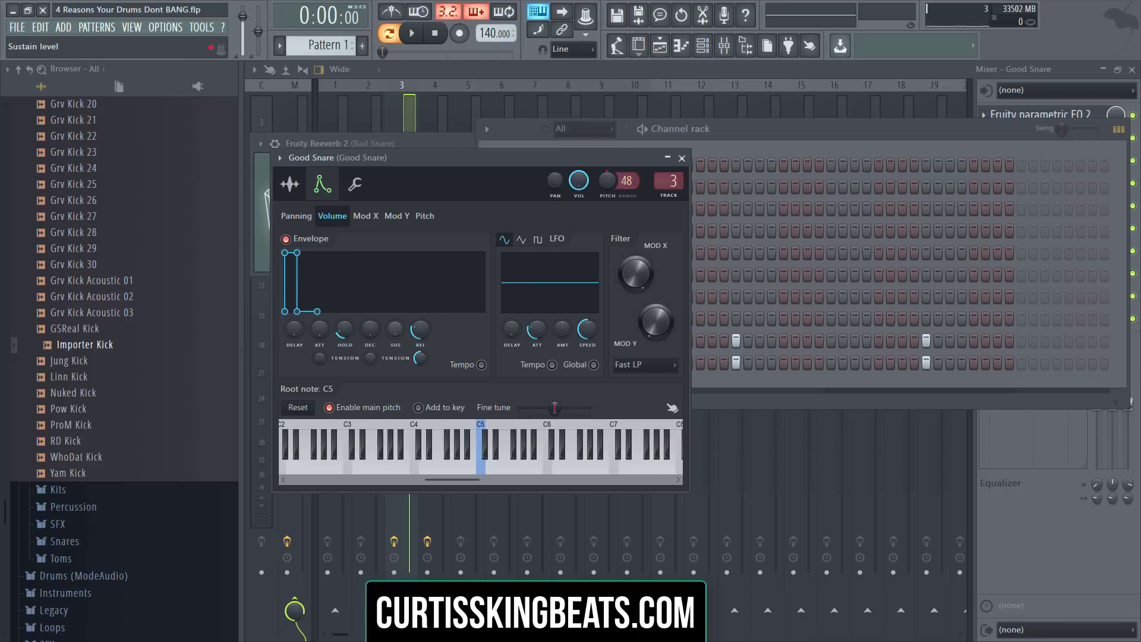
Step: Cut the volume envelope's release to its minimum and audition the shortened snare
key(q)
key(q)
key(q)
key(q)
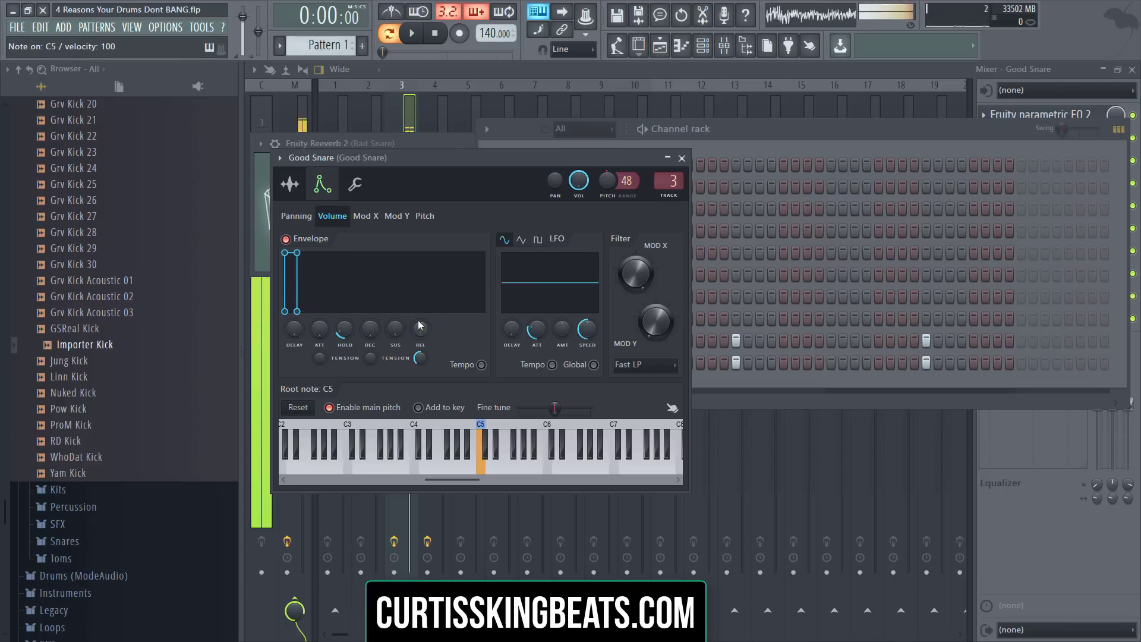
key(q)
key(q)
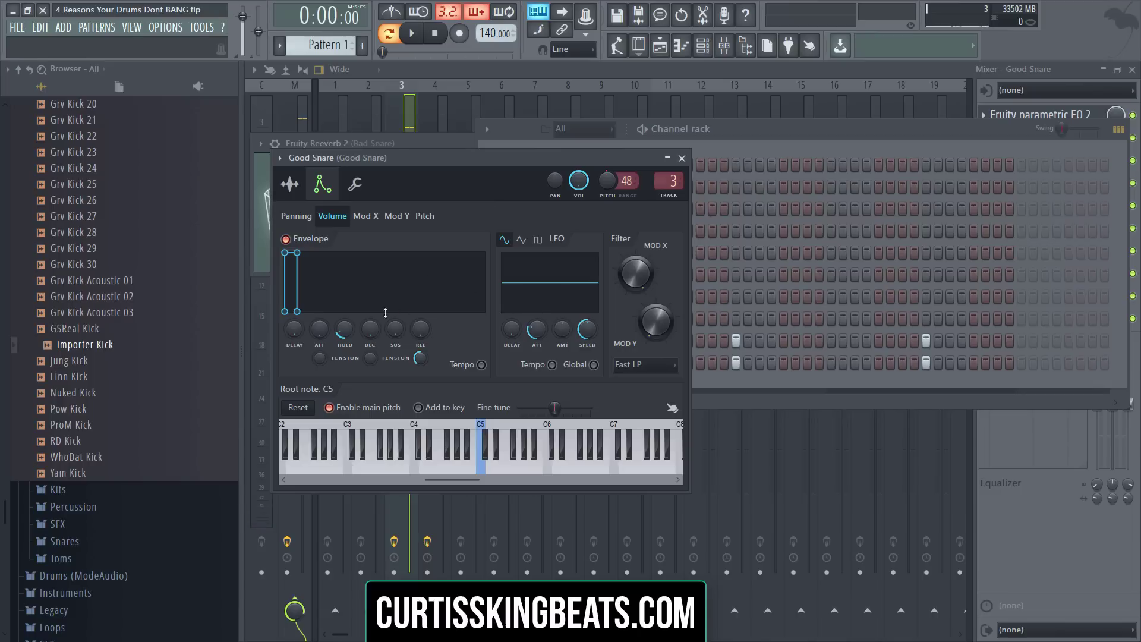
Step: Lengthen the hold and add some release in the Good Snare's volume envelope, auditioning the result
drag(345, 329, 344, 311)
key(q)
key(q)
drag(420, 330, 421, 317)
key(q)
key(q)
key(q)
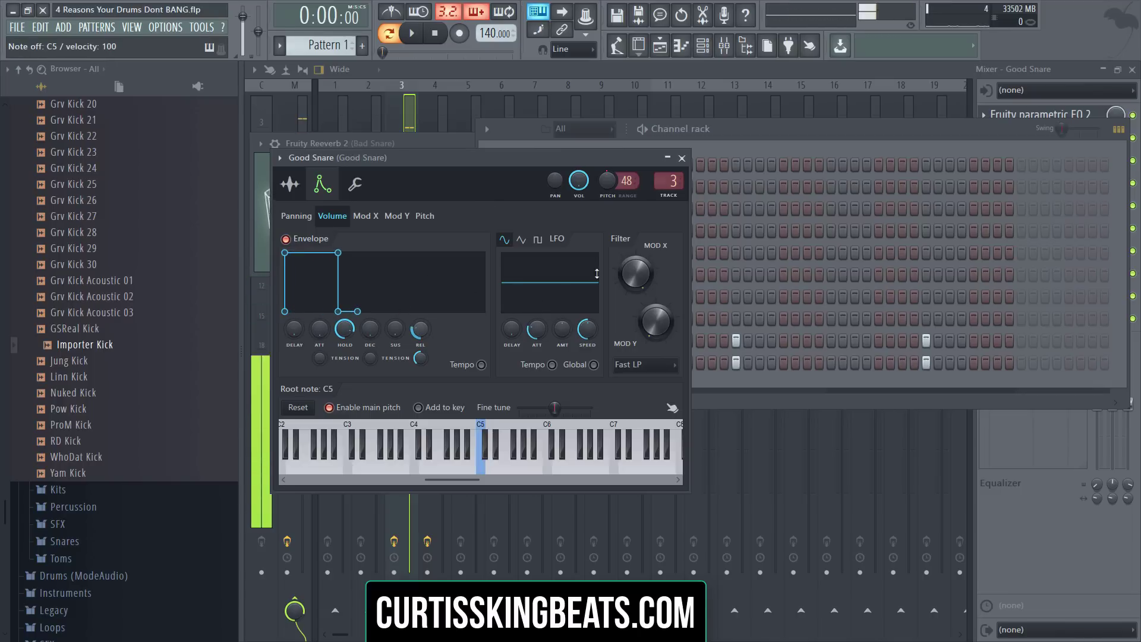
click(799, 132)
key(q)
key(q)
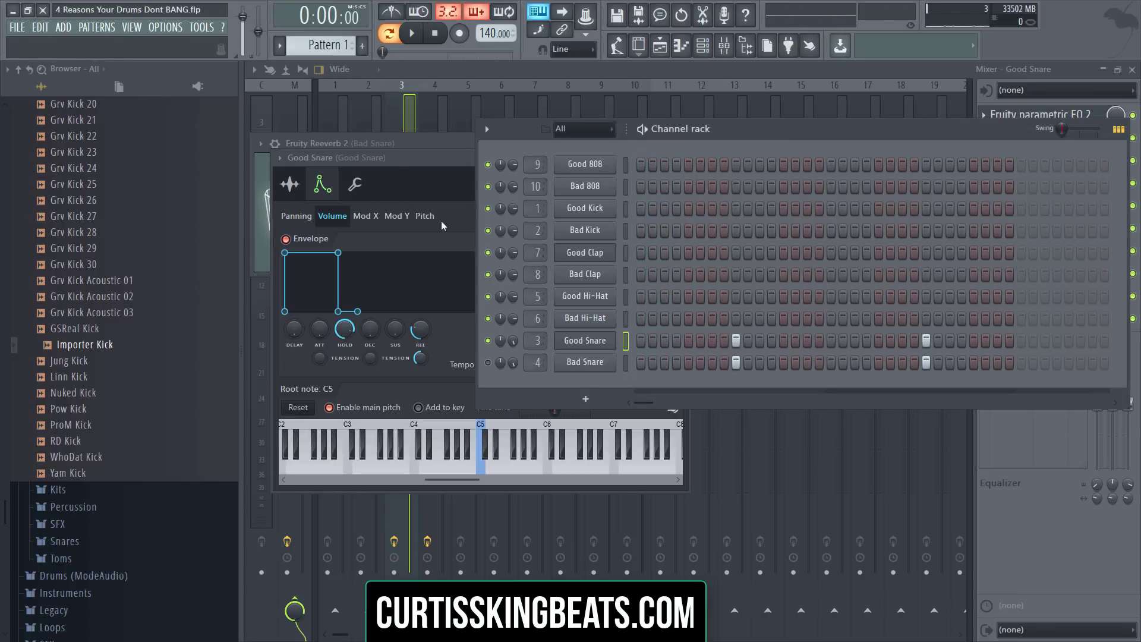
Step: Check the Good Snare's miscellaneous functions and return to its sample settings
click(394, 161)
click(356, 186)
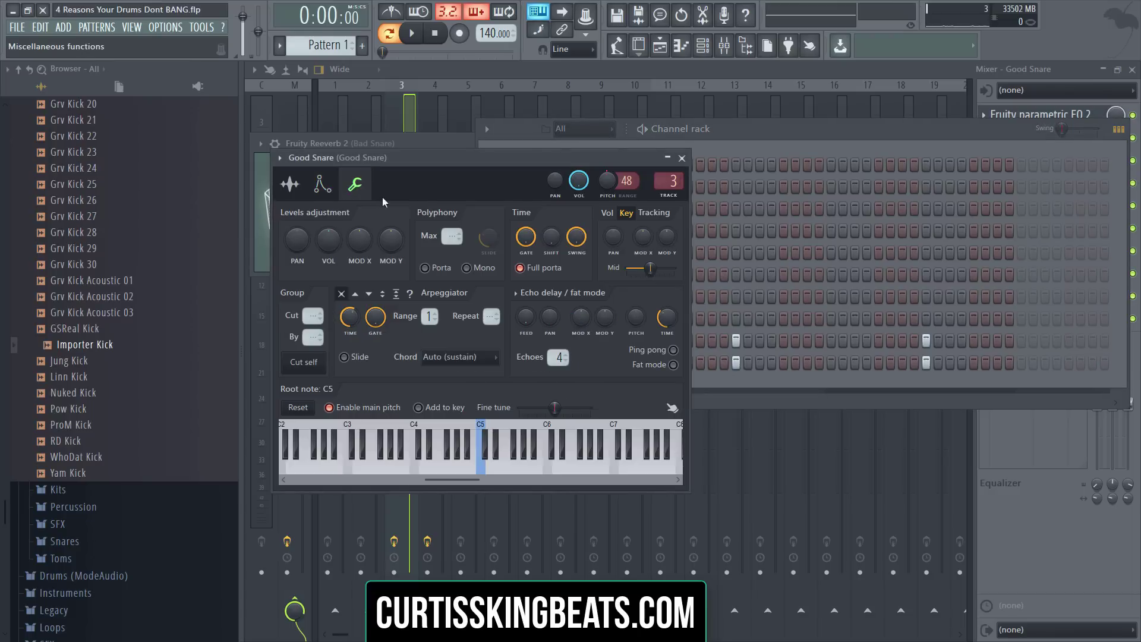
click(322, 184)
click(290, 185)
Step: Bring back the channel rack and play the pattern to hear the adjusted Good Snare
click(870, 134)
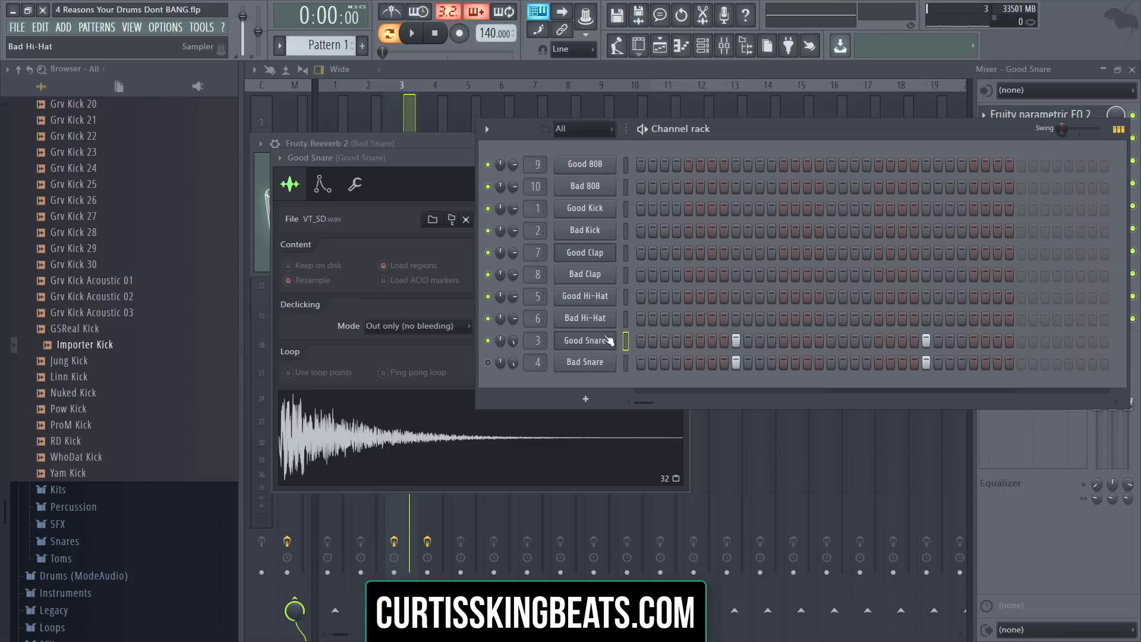
key(space)
click(571, 341)
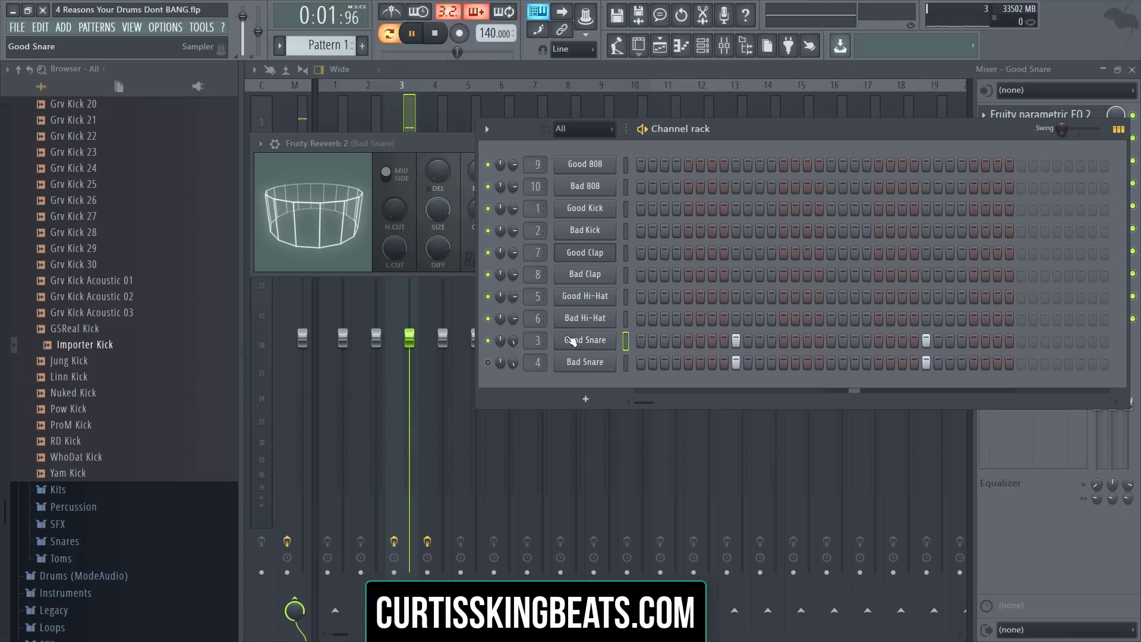
click(572, 341)
Step: Close the Bad Snare's Fruity Reeverb 2 and open Fruity parametric EQ 2 on the Good Snare mixer track
click(454, 142)
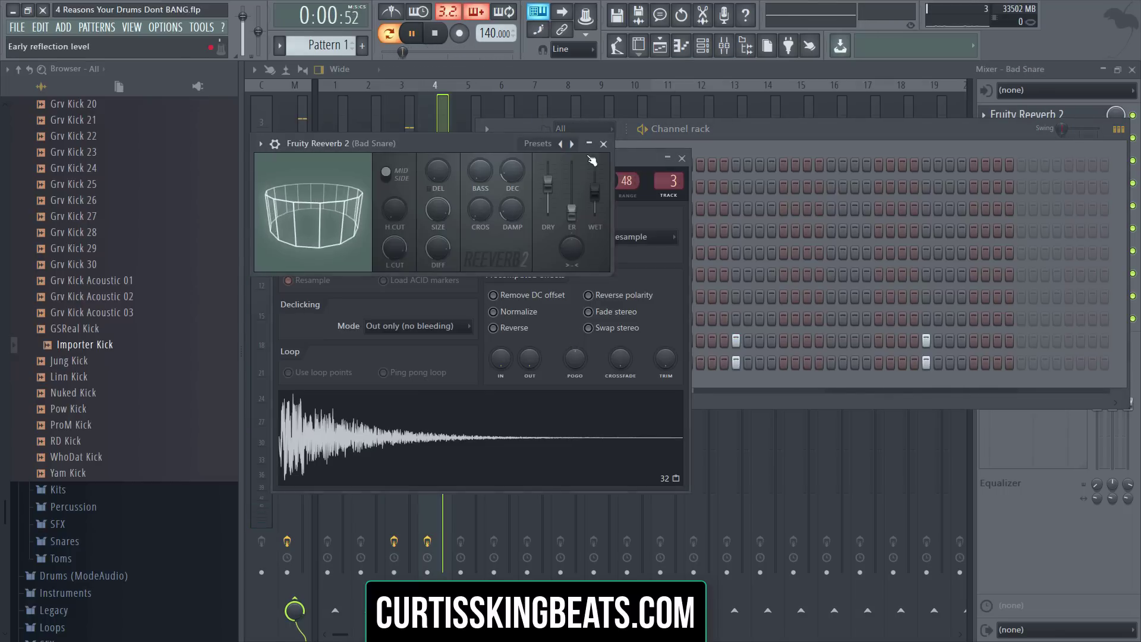
click(604, 144)
click(542, 69)
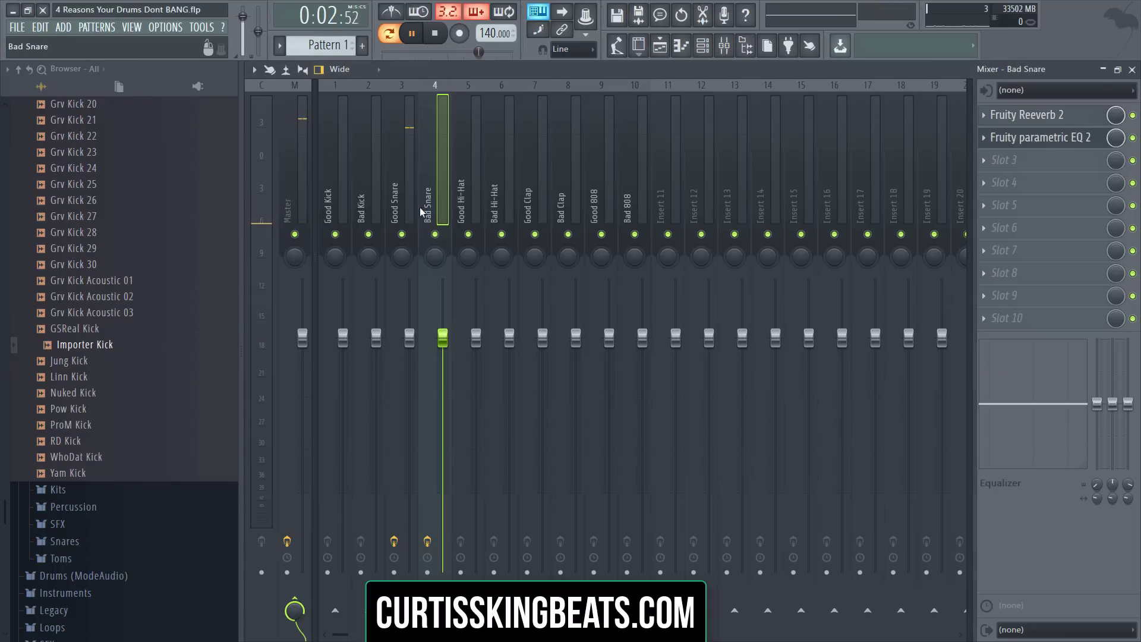
click(395, 205)
click(1024, 119)
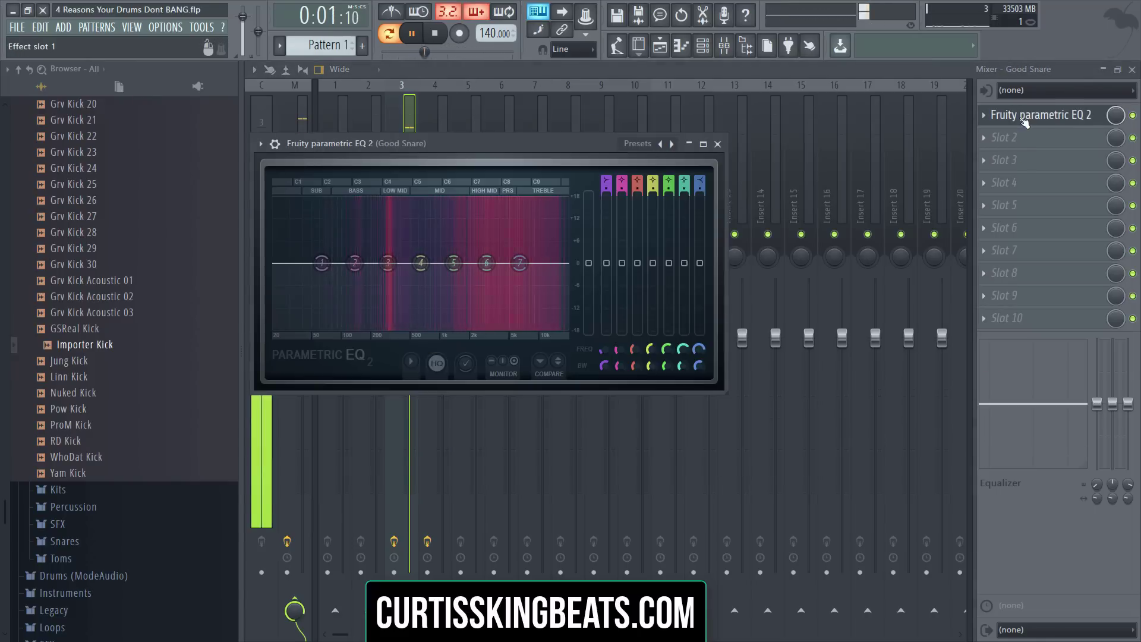
key(space)
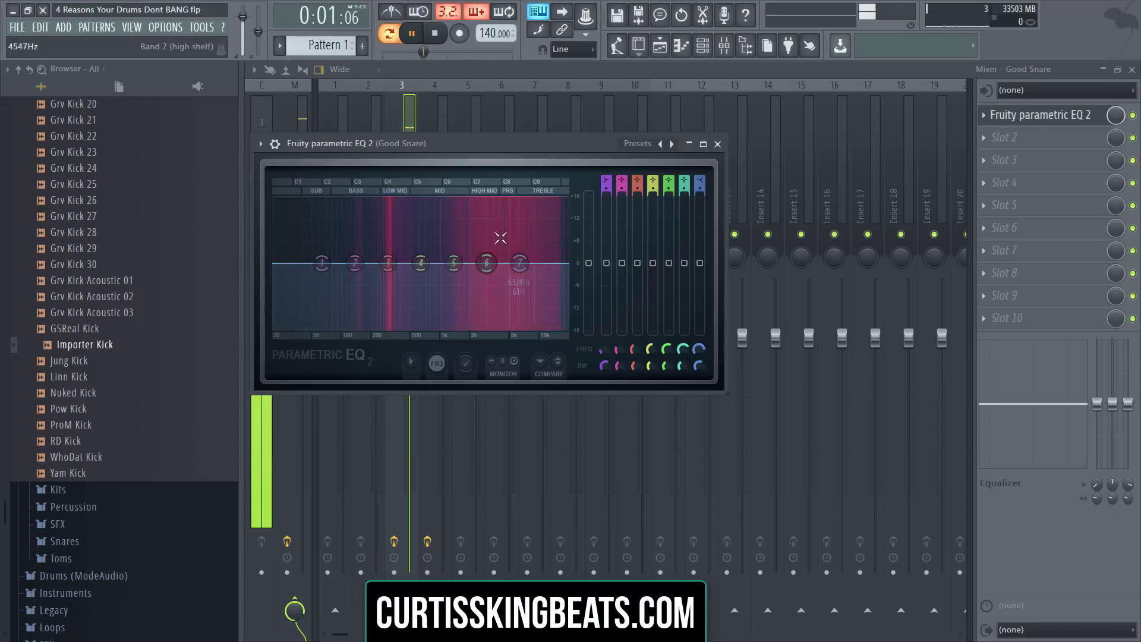
Step: Try a slight boost of band 6 in the Good Snare's EQ at about 2882 Hz, and reset the band
click(486, 265)
mouse_move(486, 263)
mouse_down()
mouse_move(486, 210)
mouse_move(486, 252)
mouse_up()
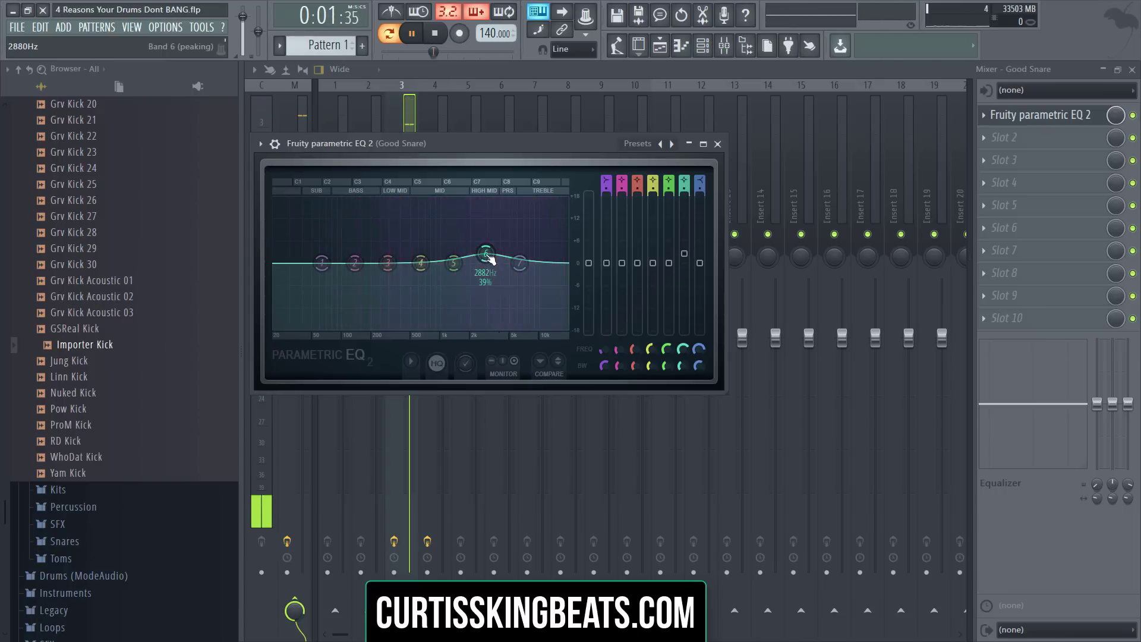
right_click(486, 254)
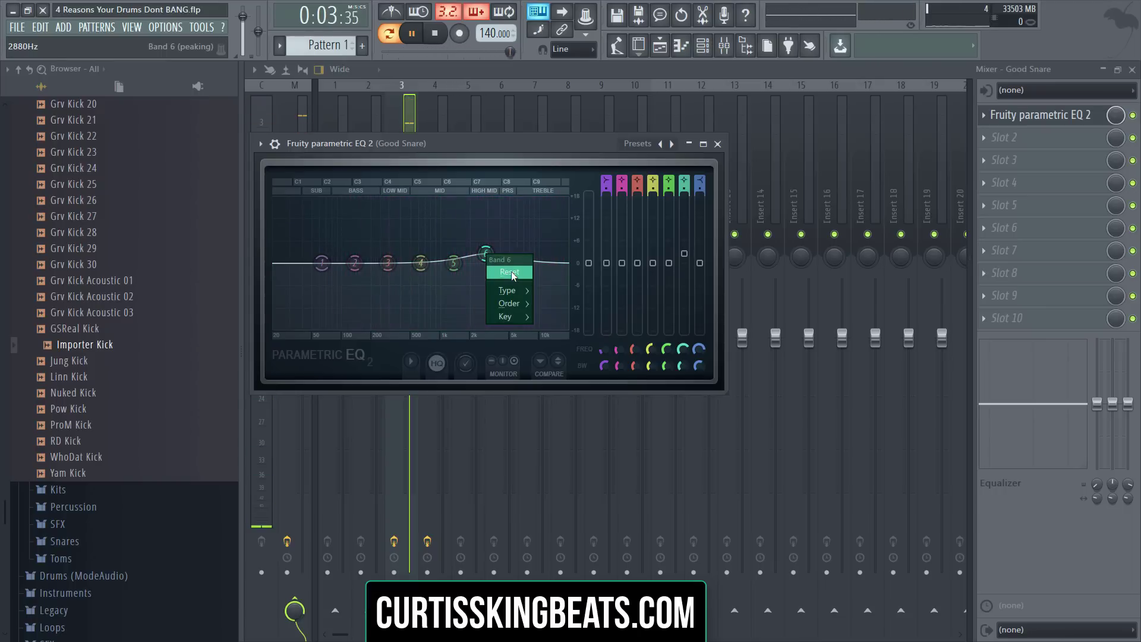
click(509, 272)
Step: Boost the band 7 high shelf and band 3 at about 294 Hz in the Good Snare's EQ, and close the EQ and mixer
mouse_move(519, 262)
mouse_down()
mouse_move(519, 233)
mouse_move(520, 252)
mouse_up()
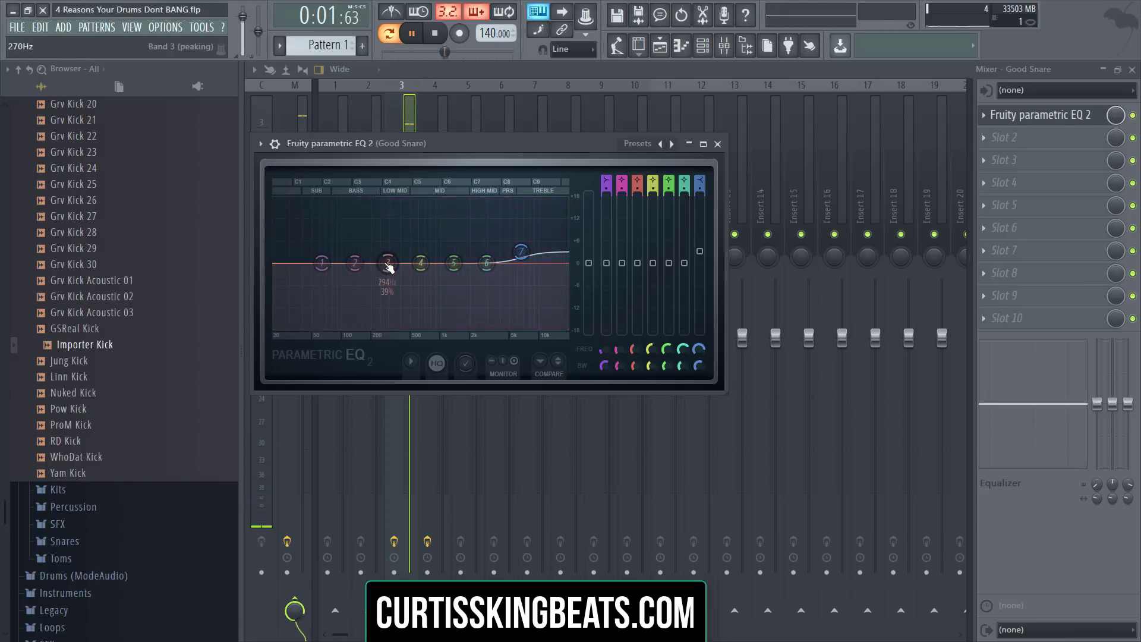
key(space)
drag(394, 268, 388, 247)
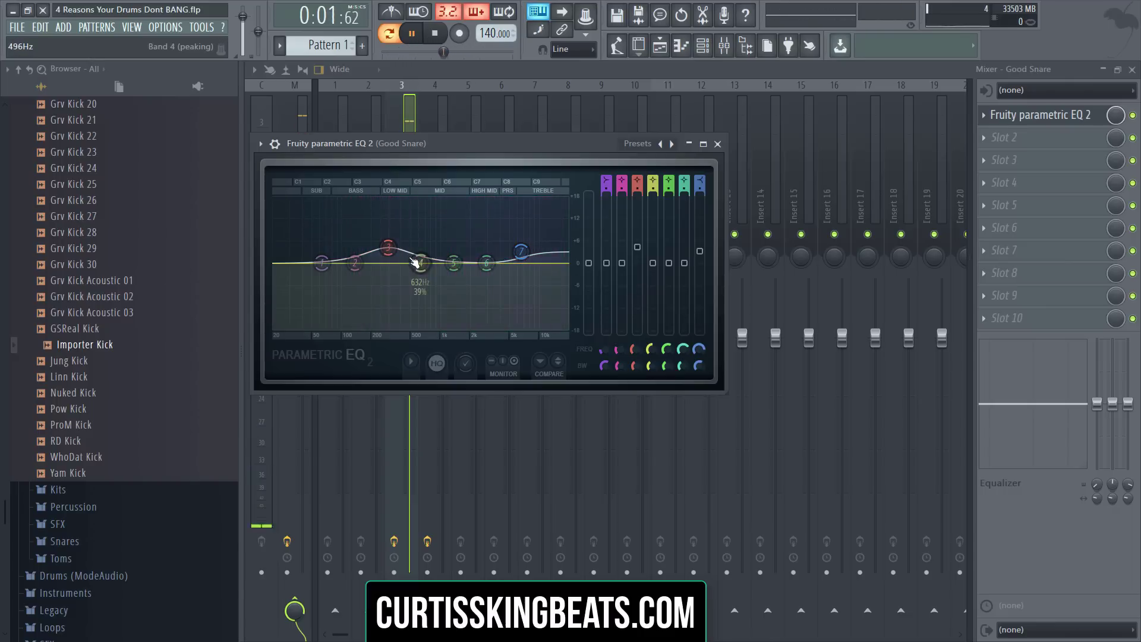
drag(413, 144, 548, 127)
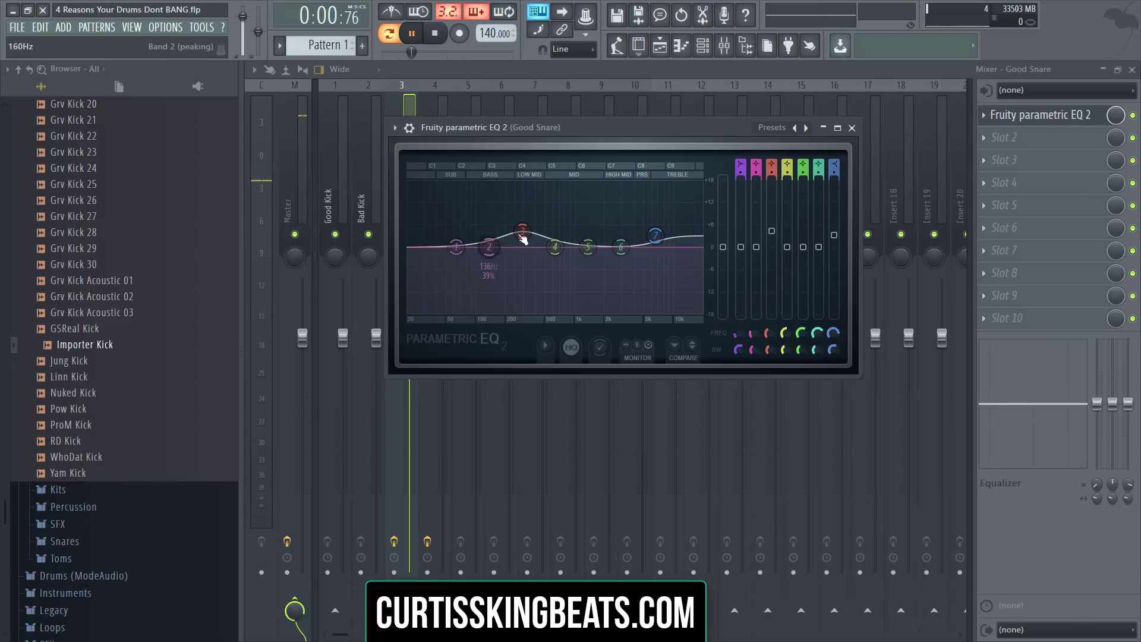
drag(527, 237, 525, 233)
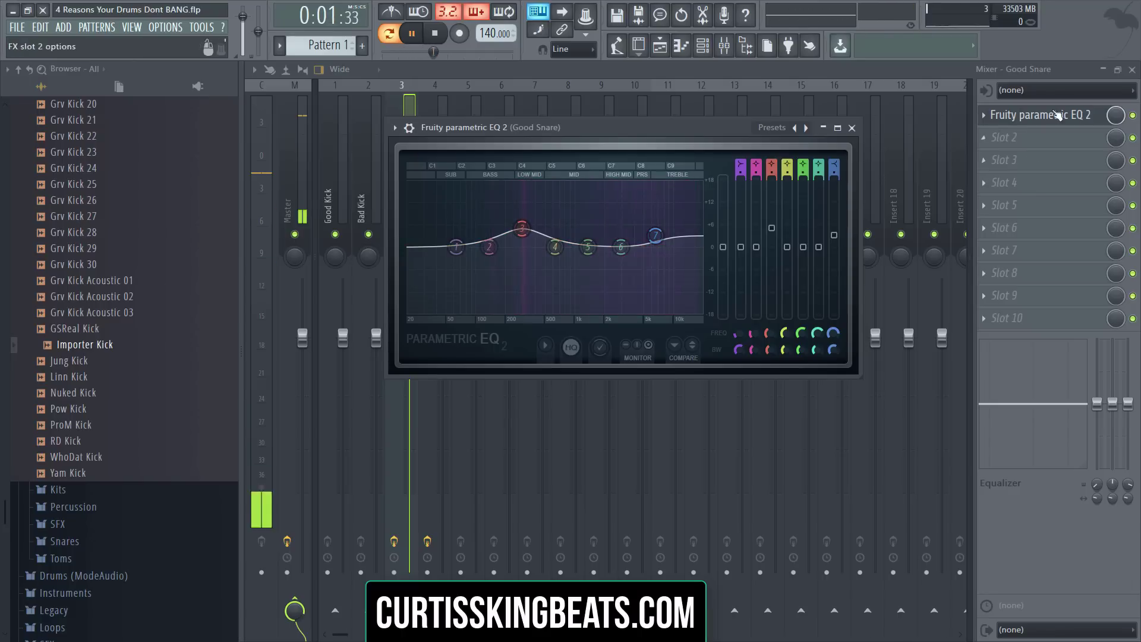
key(space)
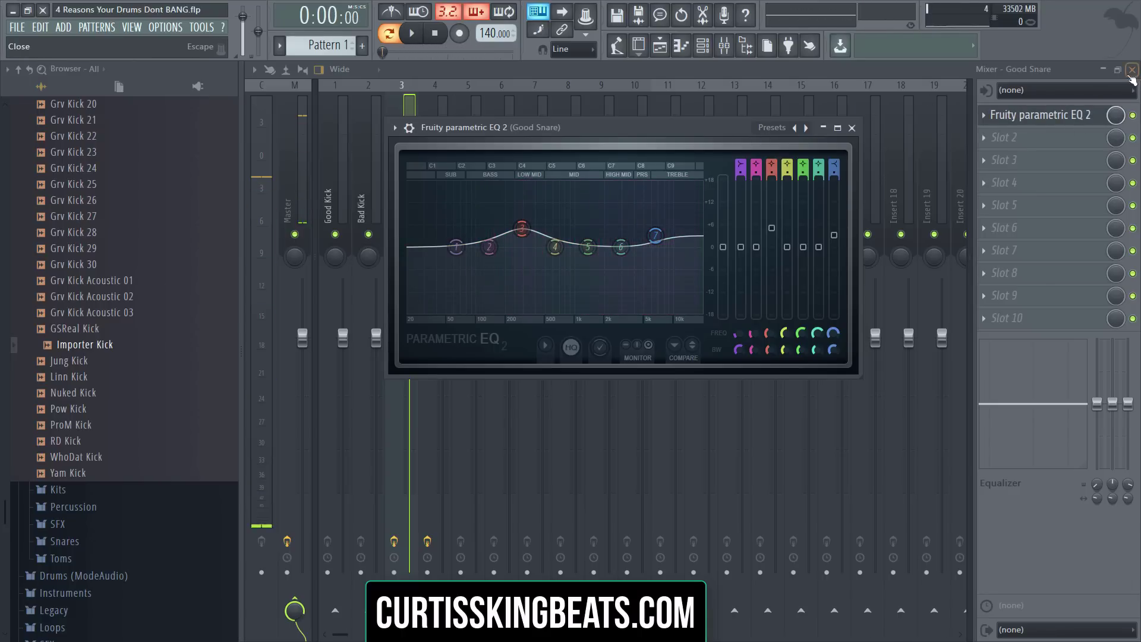
click(852, 127)
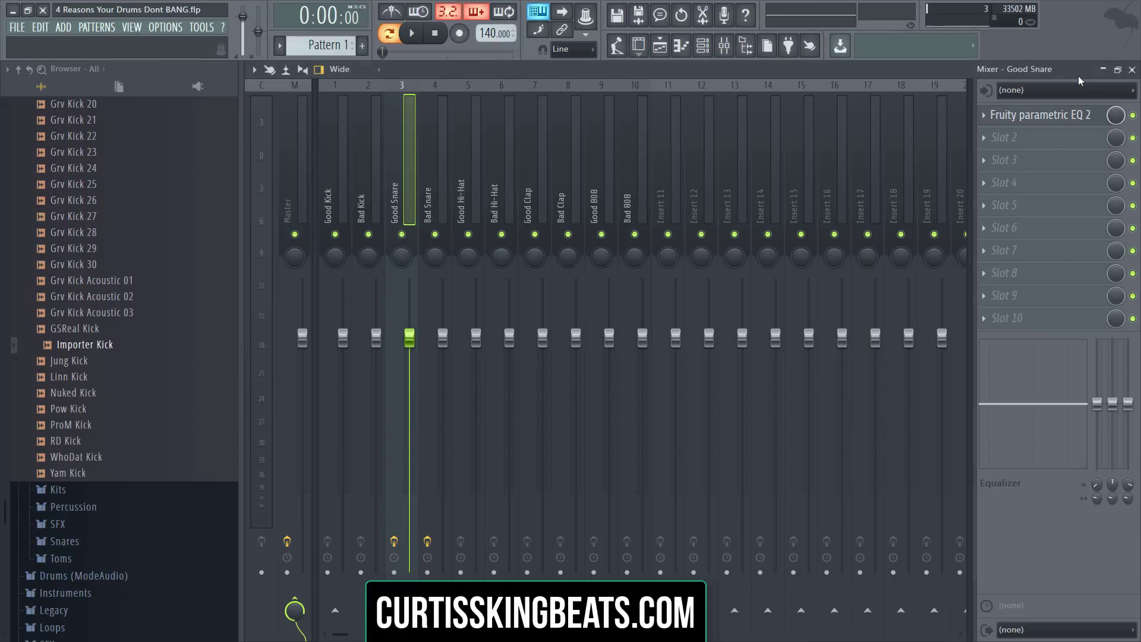
click(1133, 70)
Step: Collapse the stock Kicks folder in the browser and look inside the Kits folder
scroll(175, 366, up, 10)
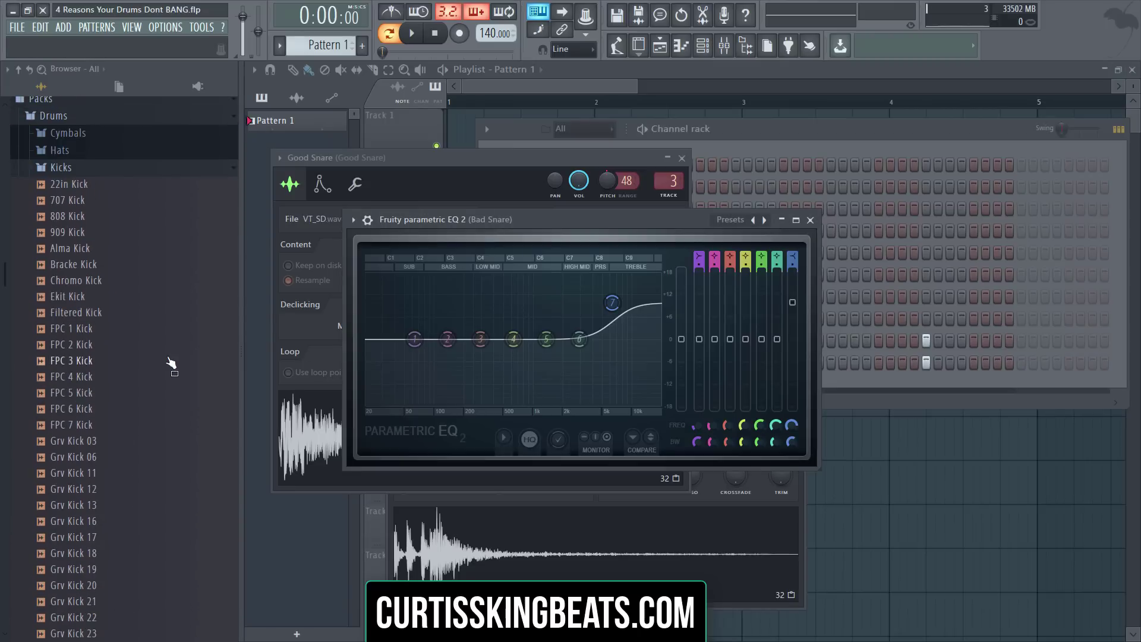
click(62, 168)
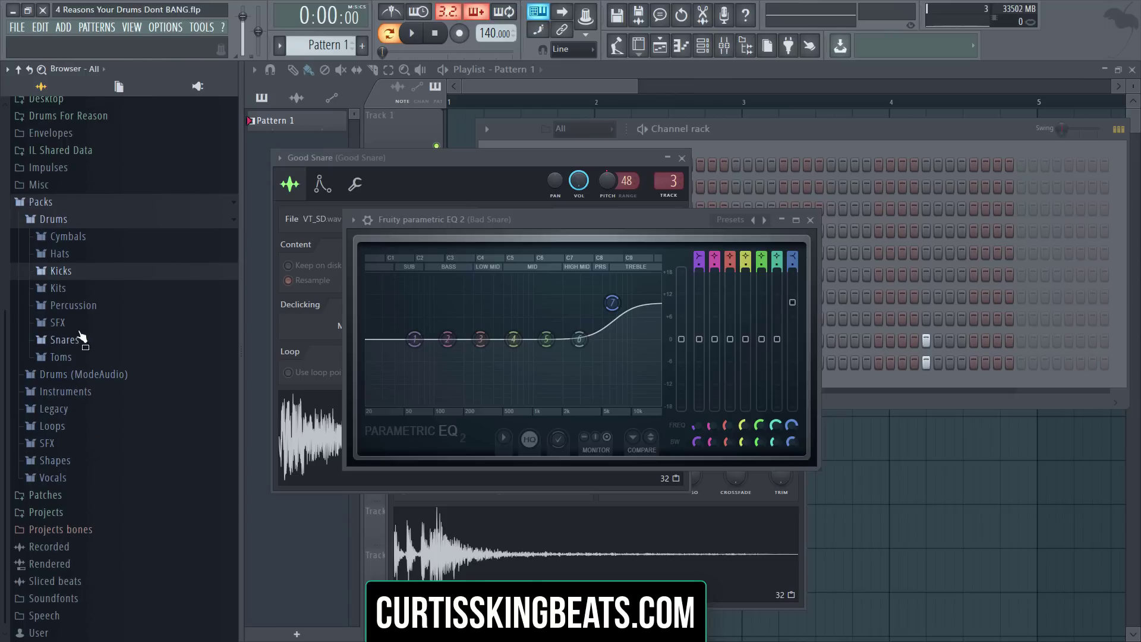
click(58, 289)
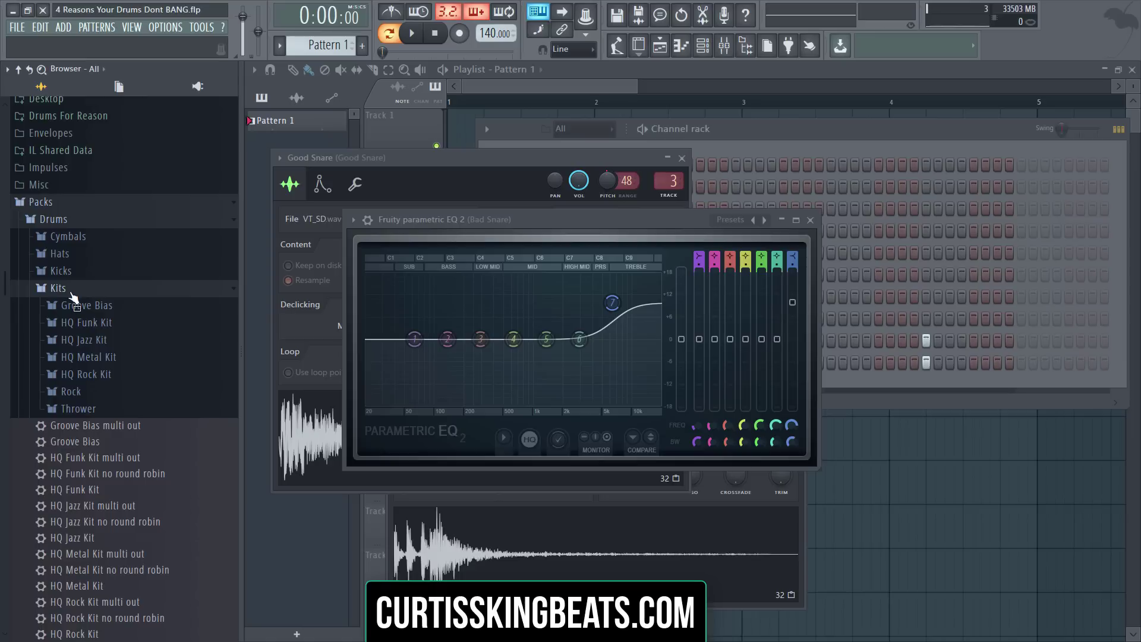
click(70, 290)
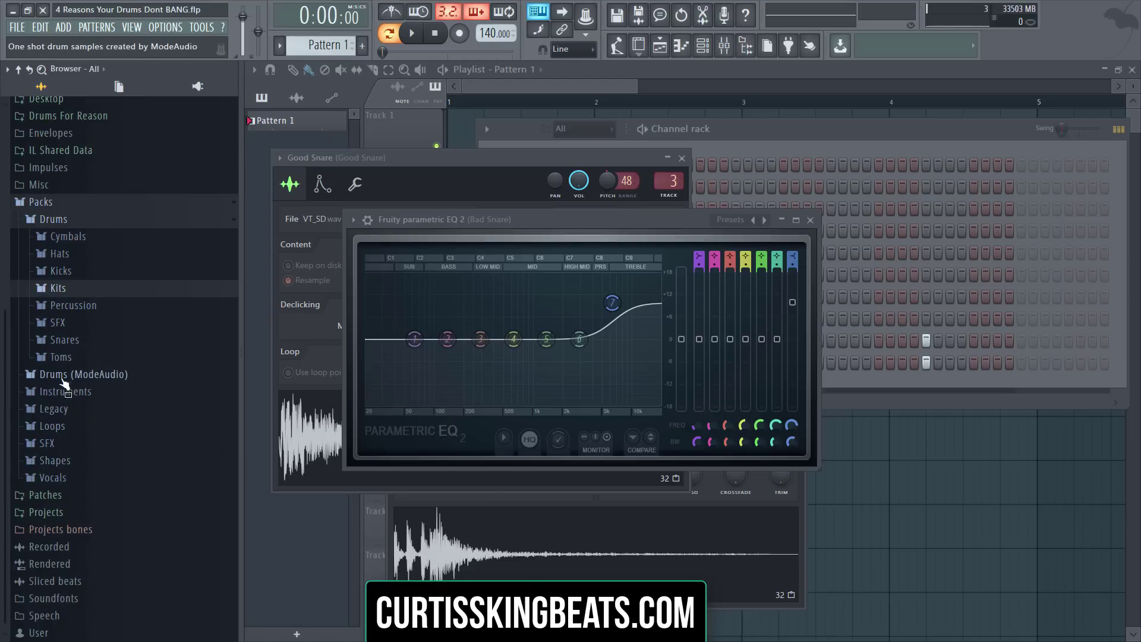
Step: Browse the Legacy pack's drum folders, looking through the HipHop and Vintage samples
click(64, 409)
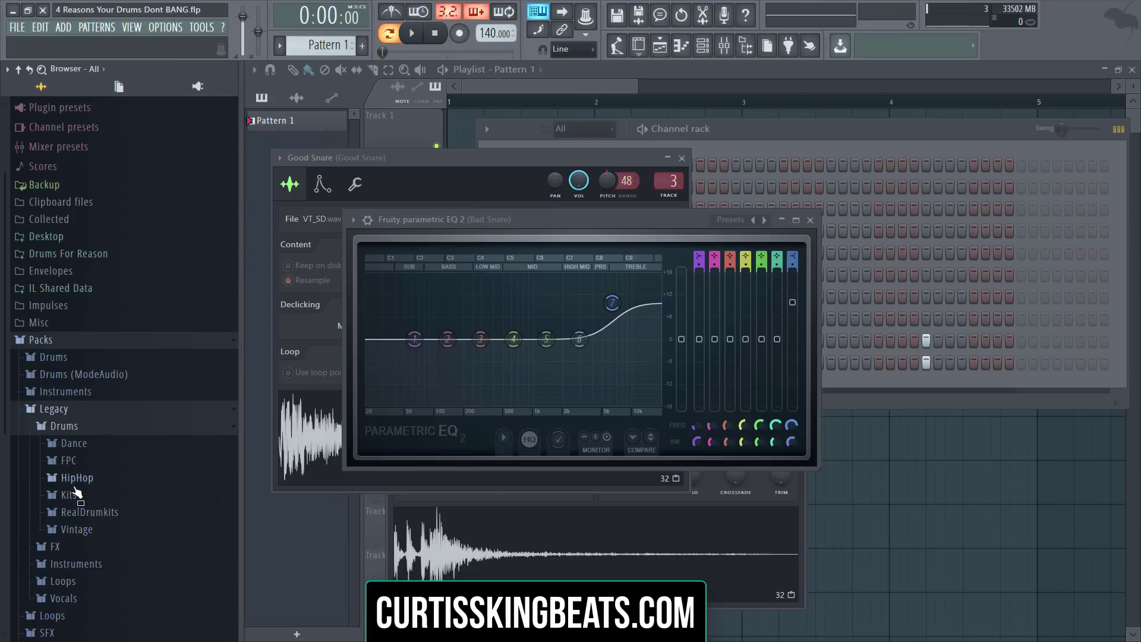
click(74, 478)
scroll(89, 440, down, 6)
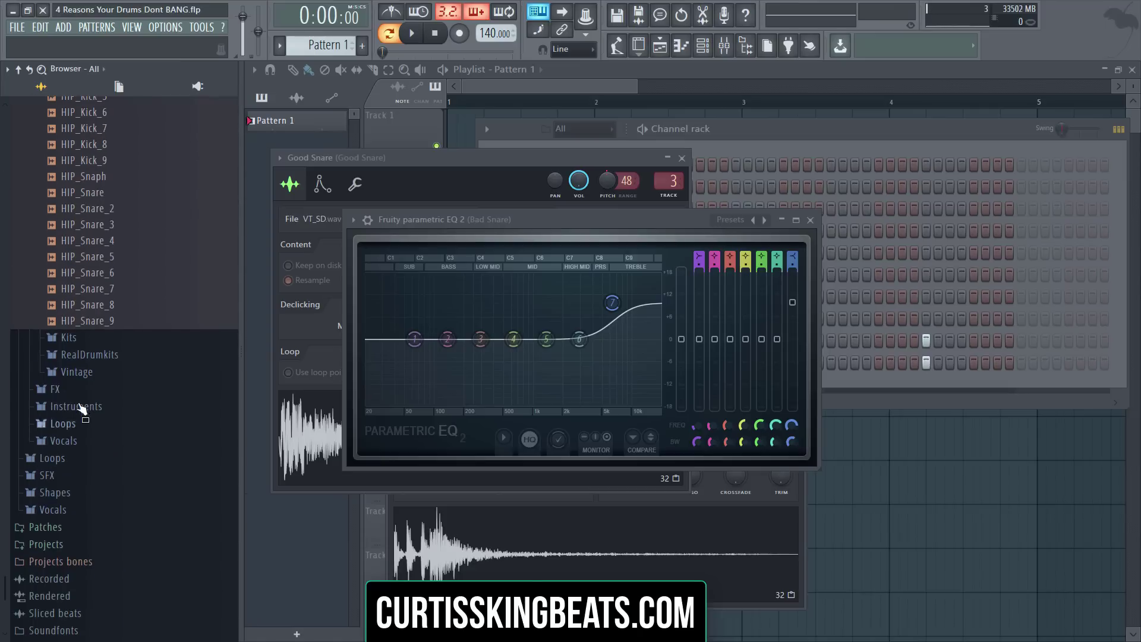
click(76, 373)
scroll(98, 494, down, 2)
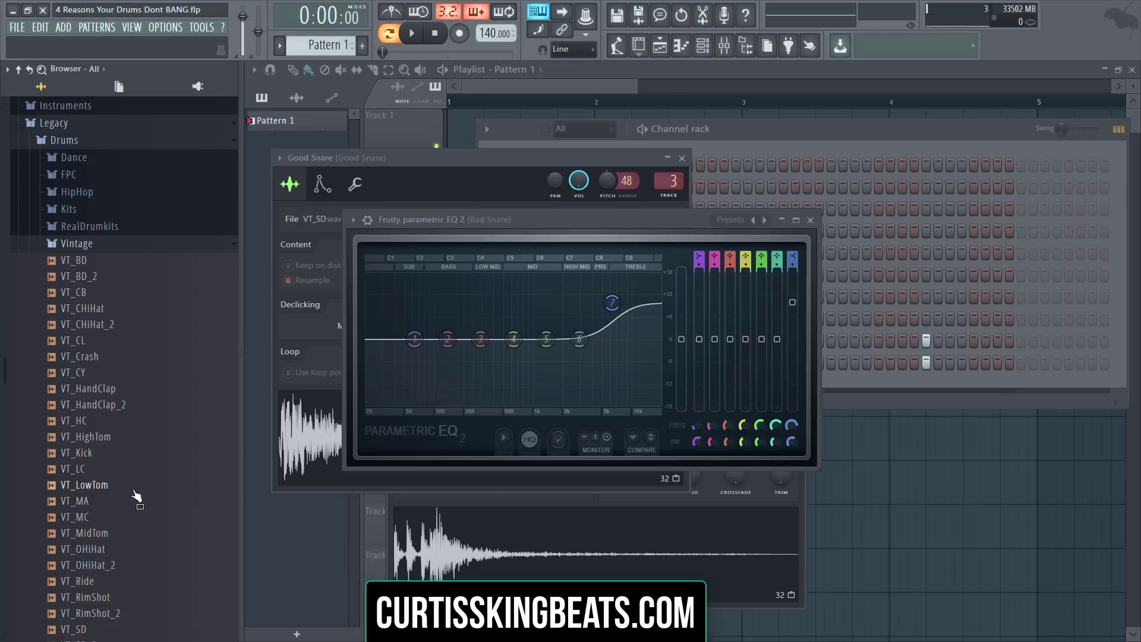
scroll(113, 588, down, 2)
Step: Audition assorted Vintage drum samples, including VT_HandClap, VT_CHiHat, VT_Ride, VT_SD_3 and VT_BD
click(95, 437)
click(94, 373)
click(94, 308)
click(93, 293)
click(89, 212)
click(98, 389)
click(113, 487)
click(114, 554)
click(113, 568)
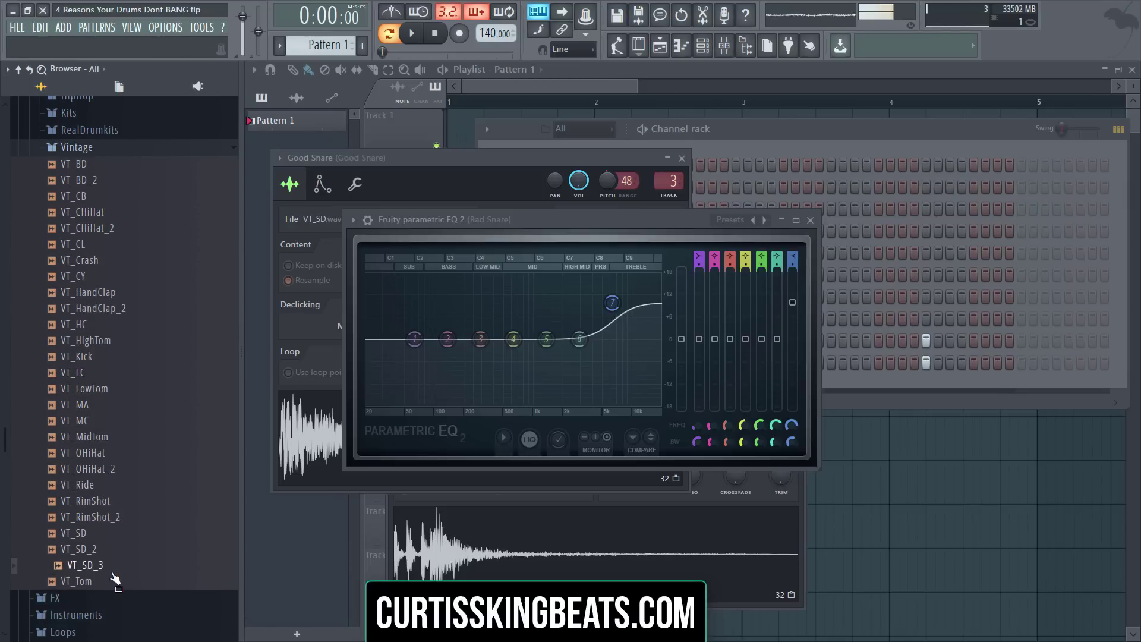
click(106, 503)
click(101, 470)
click(92, 384)
click(89, 292)
click(82, 259)
click(84, 212)
click(76, 164)
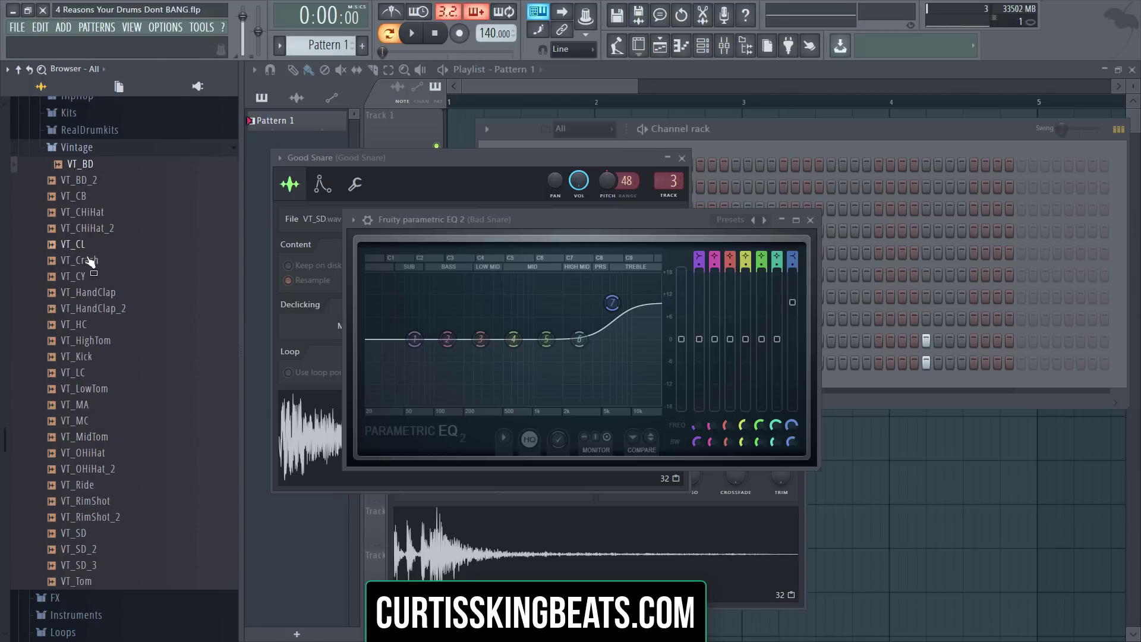
Step: Audition HIP_Snaph from the Legacy HipHop drum samples and add it to the channel rack as a new channel
scroll(98, 300, up, 4)
click(86, 289)
scroll(98, 531, down, 8)
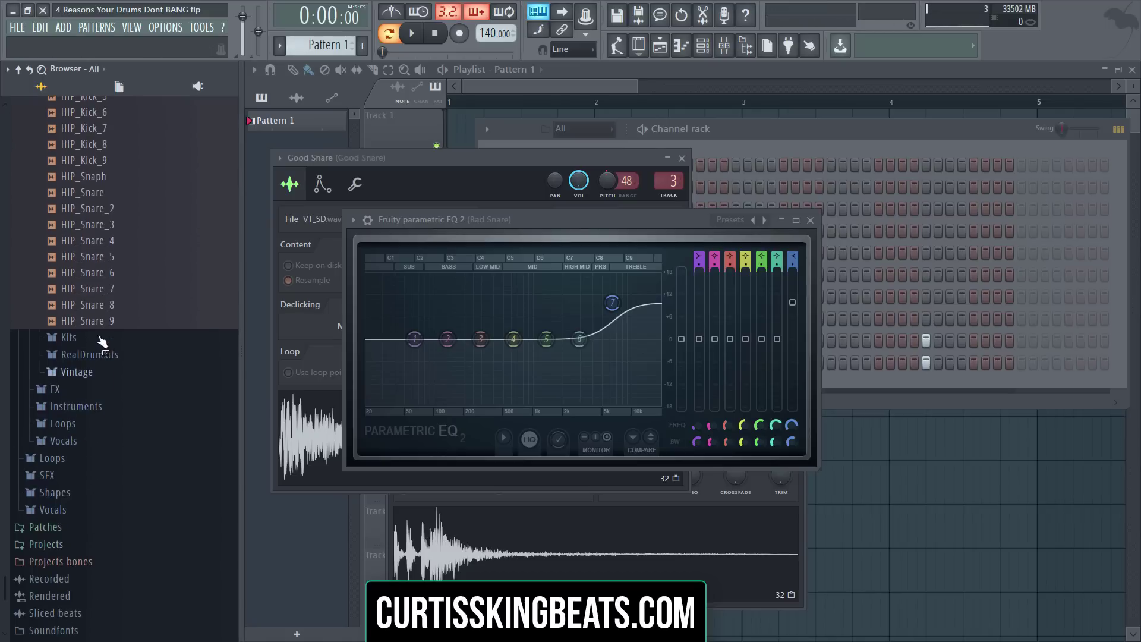
click(112, 209)
click(156, 177)
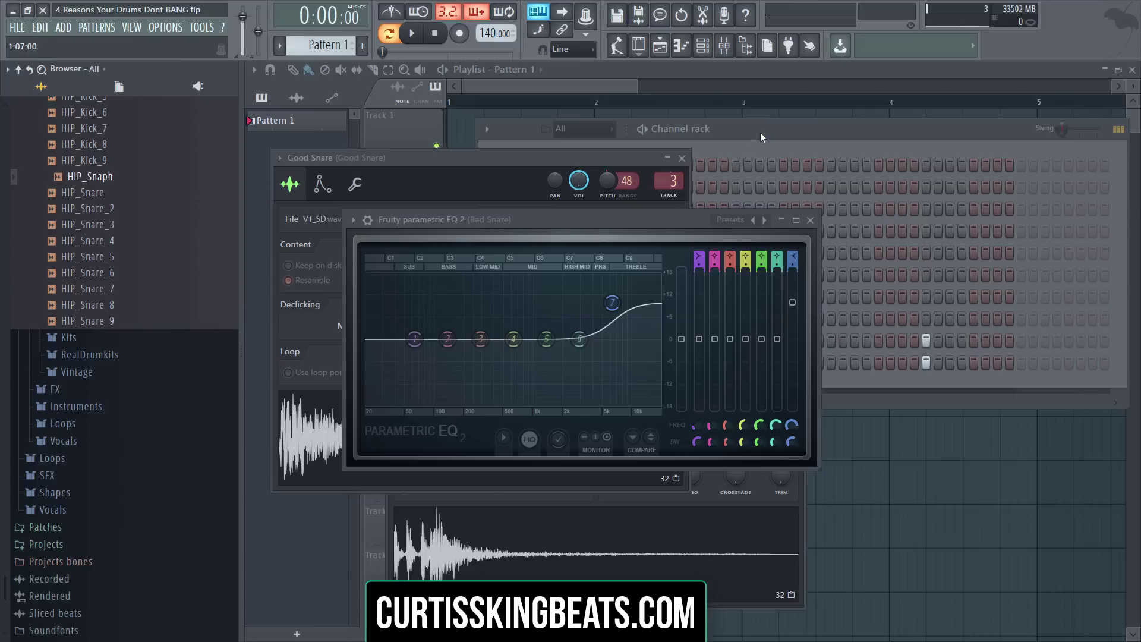
click(763, 140)
click(127, 182)
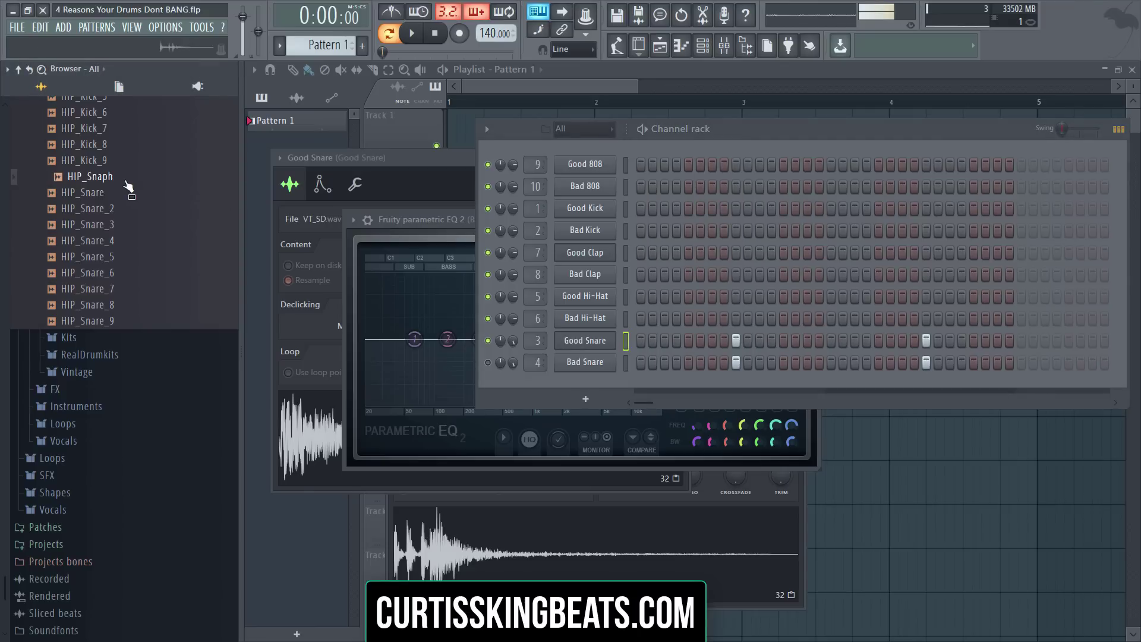
drag(126, 183, 584, 385)
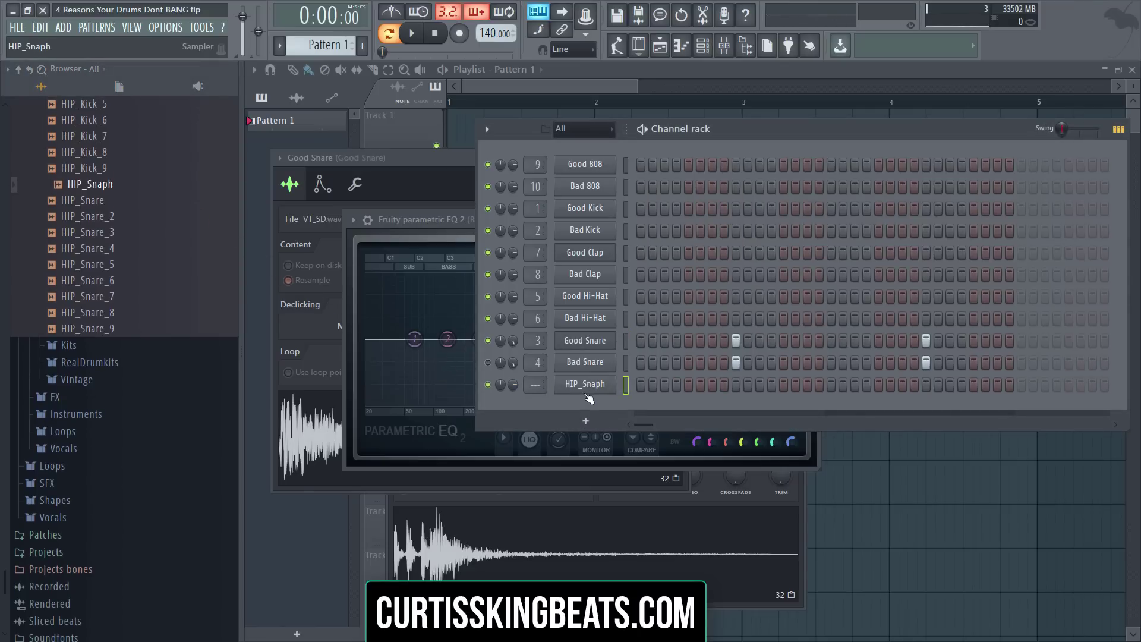
Step: Enable the HIP_Snaph volume envelope with attack, decay, sustain and release at zero, and preview the sound at C5
click(584, 388)
click(415, 265)
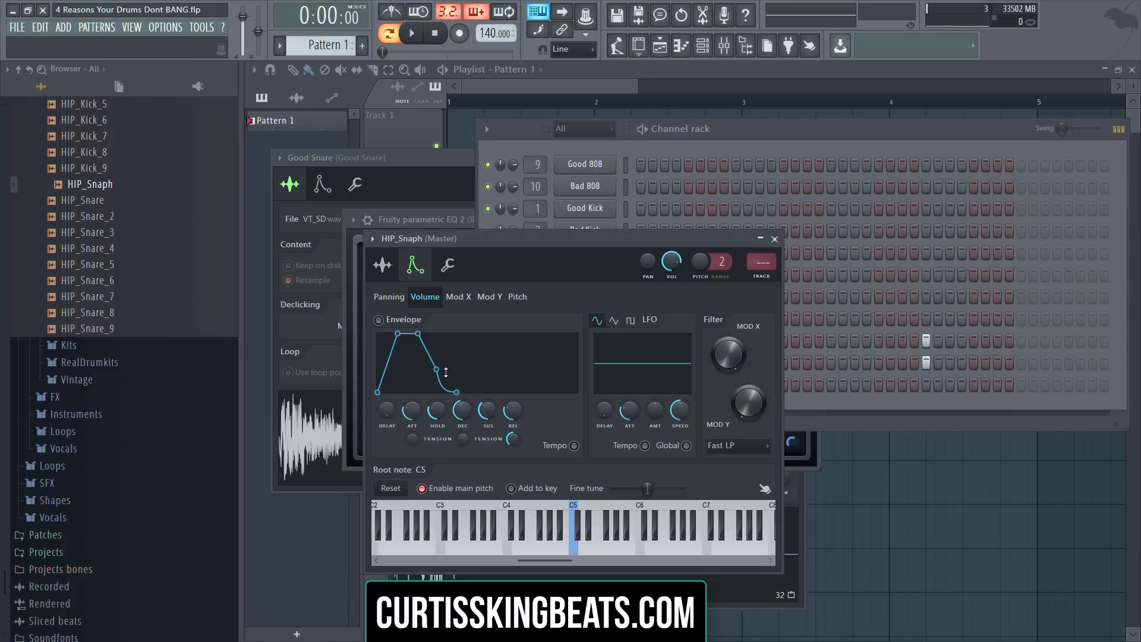
drag(426, 420, 425, 443)
drag(473, 408, 474, 434)
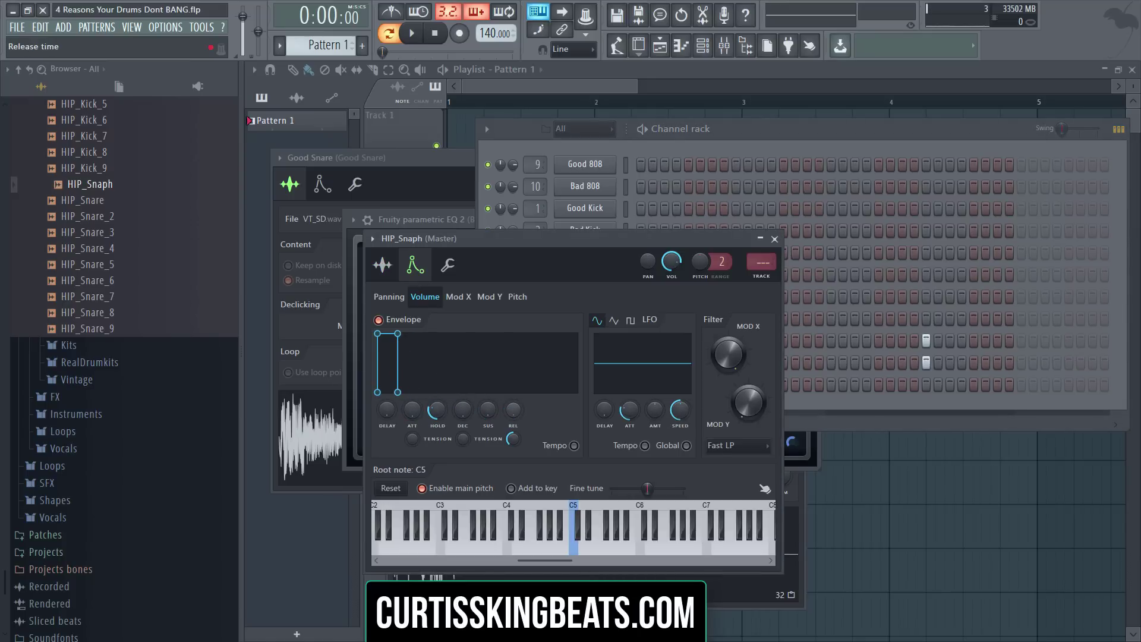
key(q)
key(q)
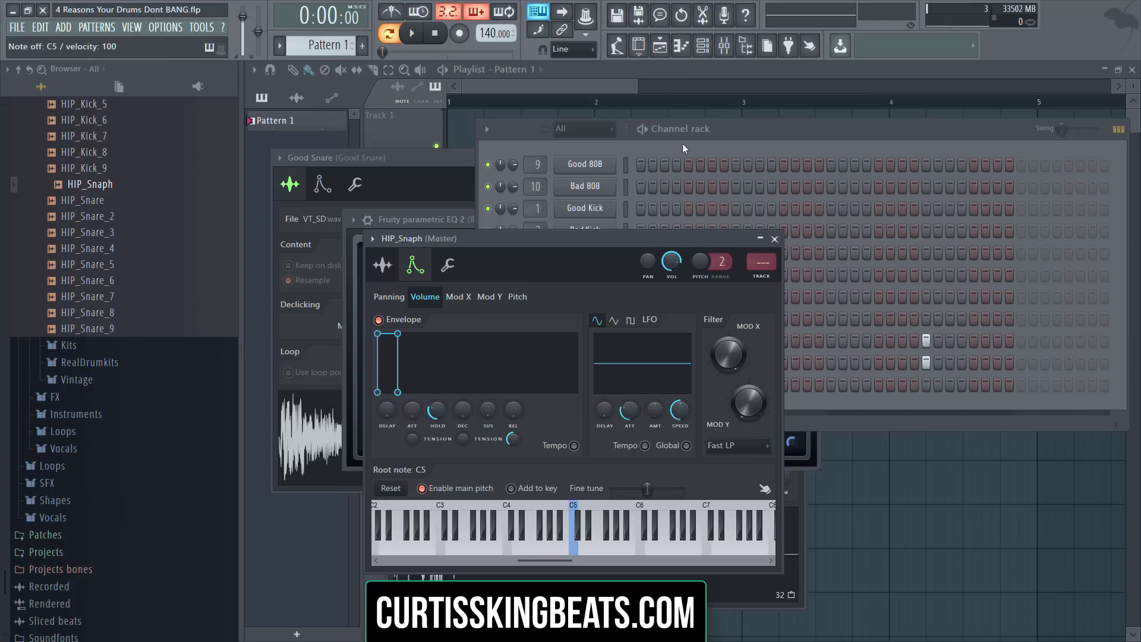
Step: Place HIP_Snaph hits on steps 9 and 25, matching the Good Snare's pattern, and play the pattern
drag(790, 124, 789, 128)
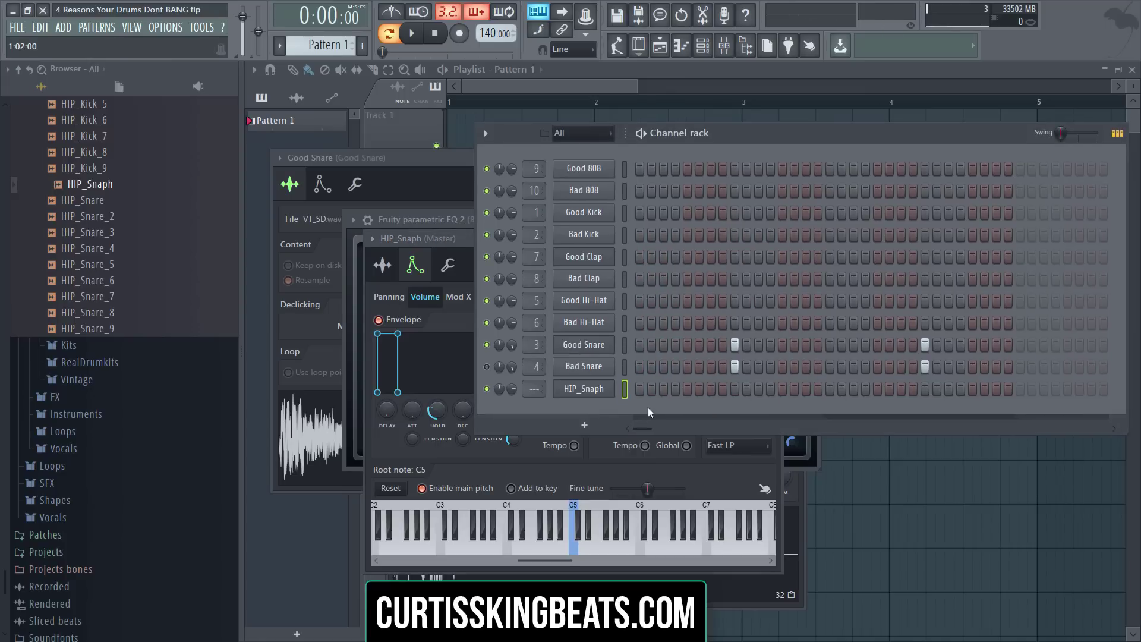
click(590, 346)
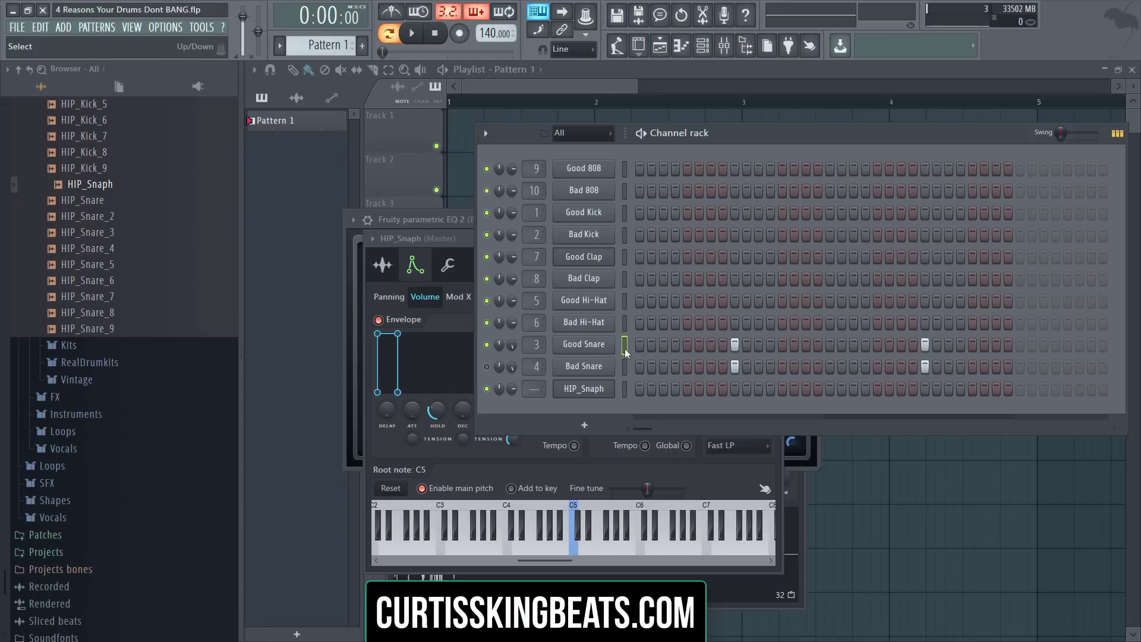
click(581, 389)
click(826, 138)
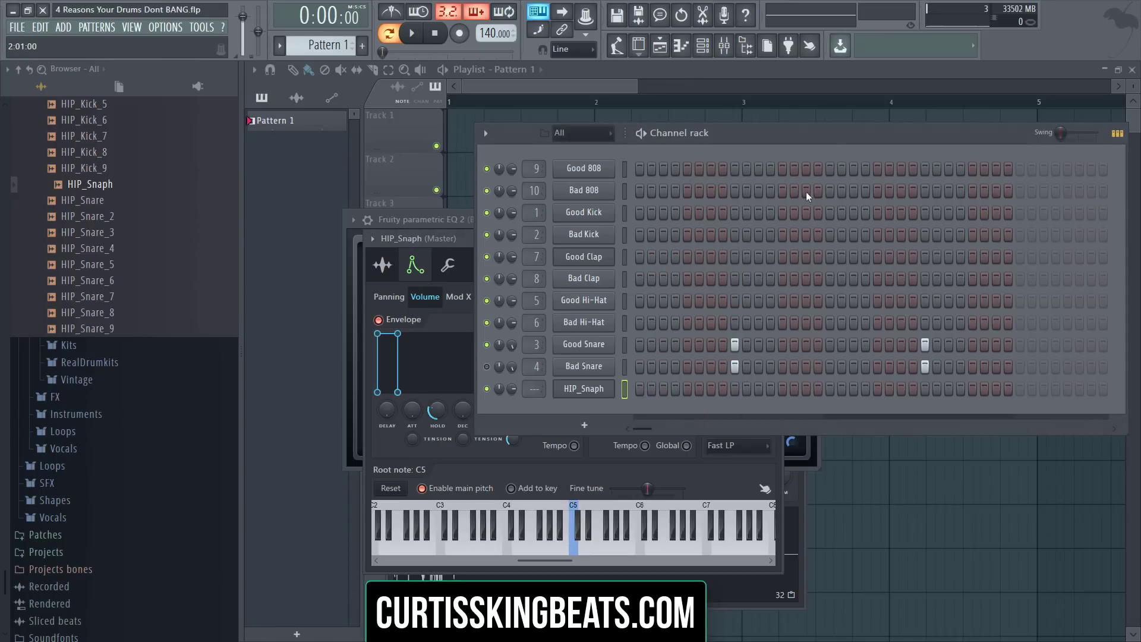
drag(826, 138, 825, 142)
click(923, 393)
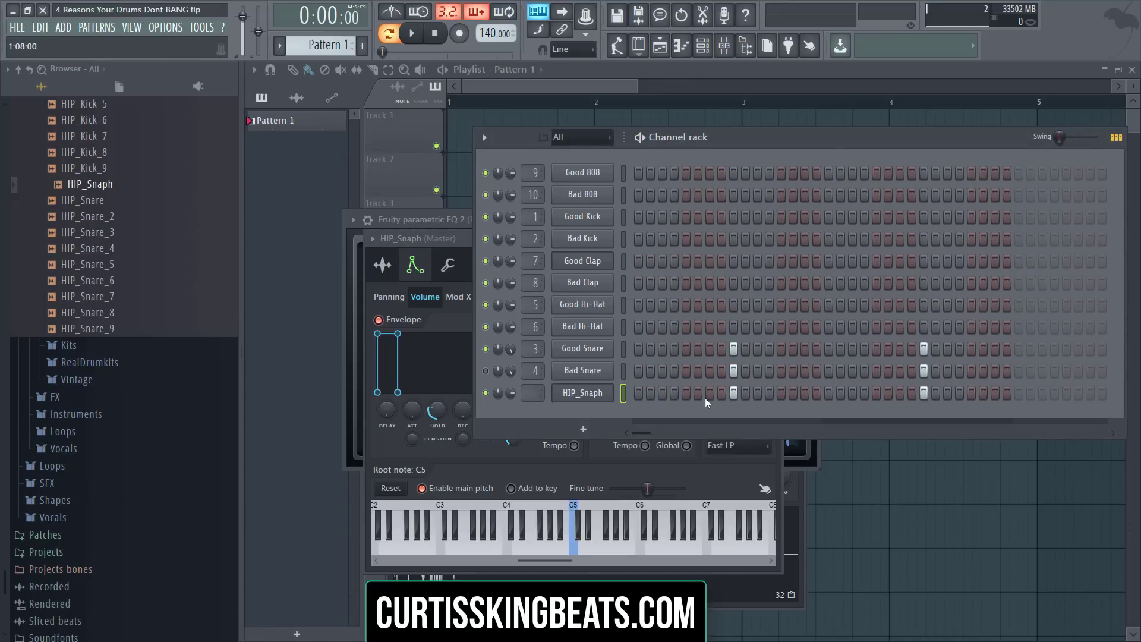
click(590, 394)
key(space)
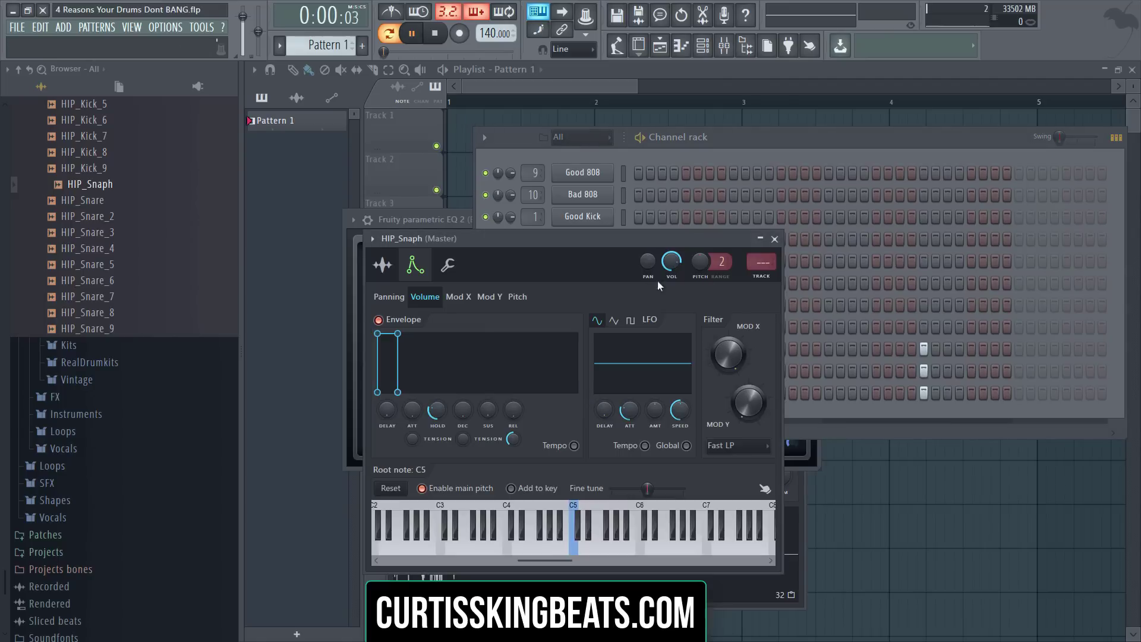
click(774, 143)
key(space)
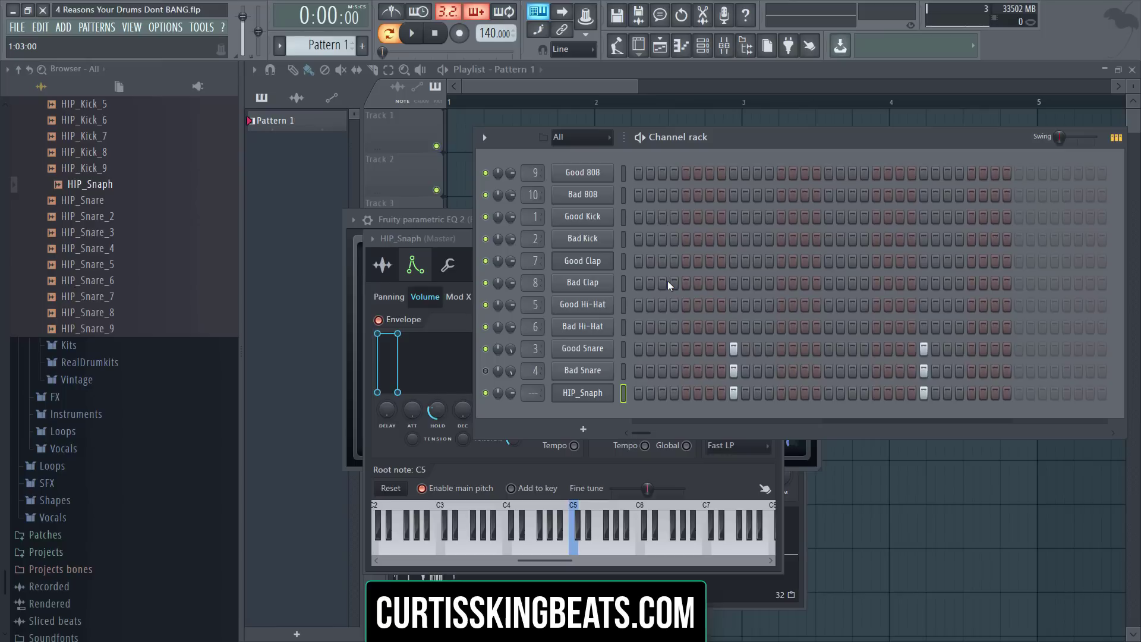
Step: Raise the HIP_Snaph channel's time shift while the pattern plays, and stop playback
click(581, 393)
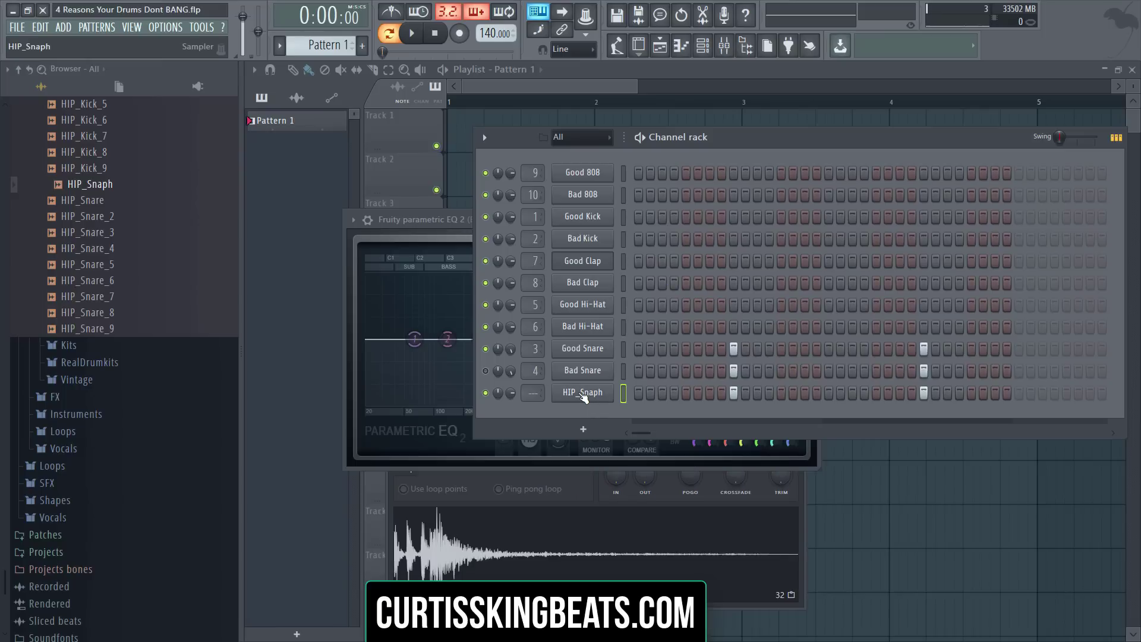
click(583, 393)
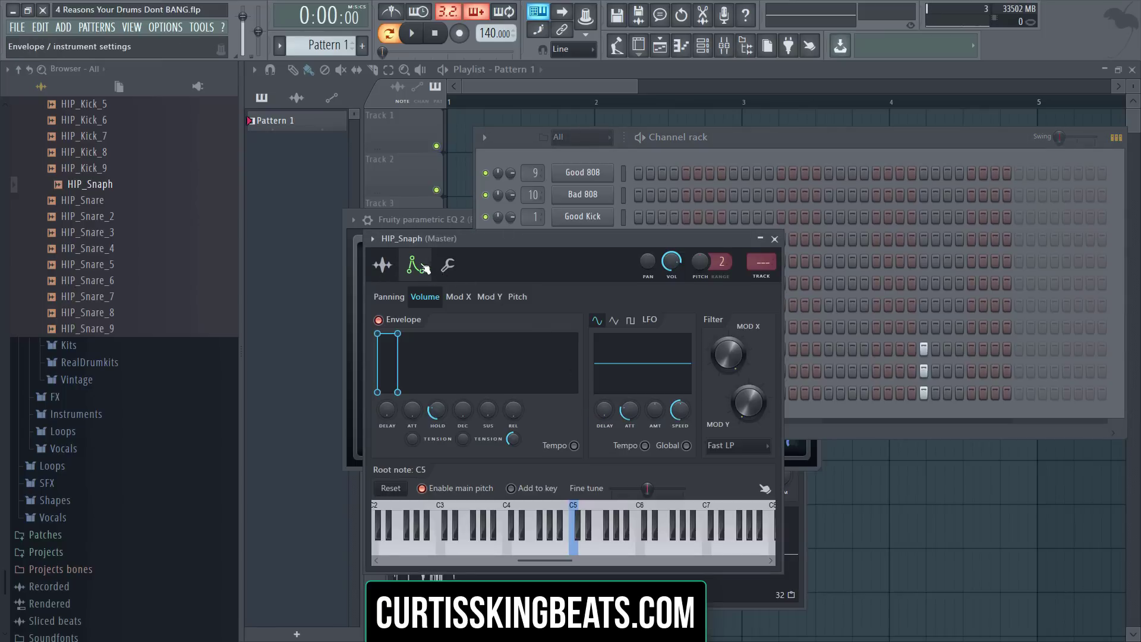
click(447, 267)
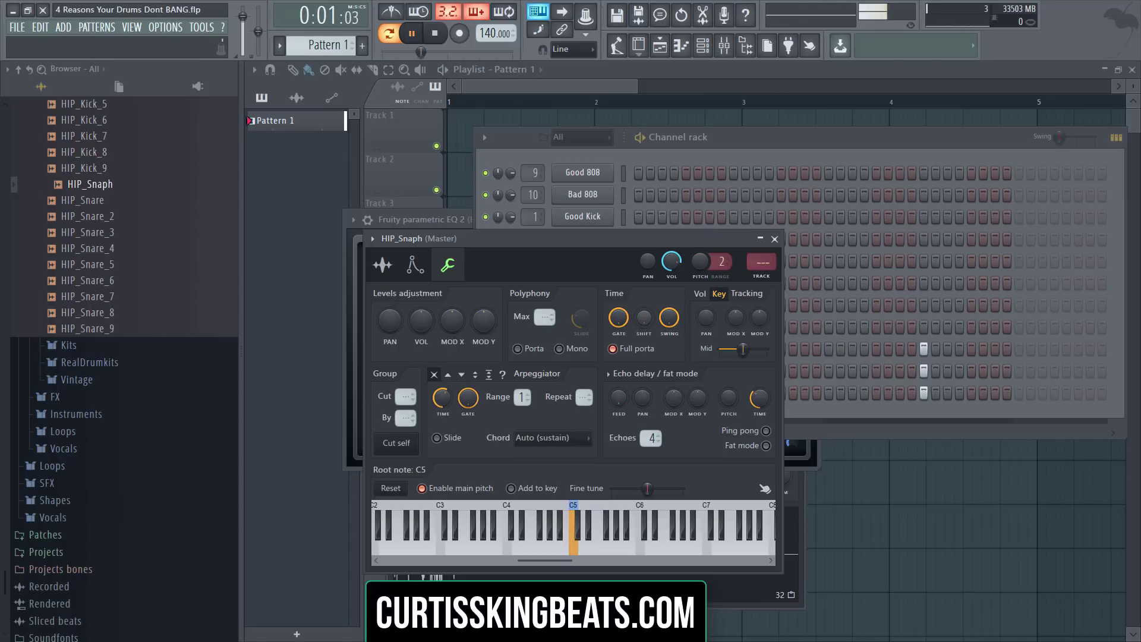
drag(644, 318, 643, 277)
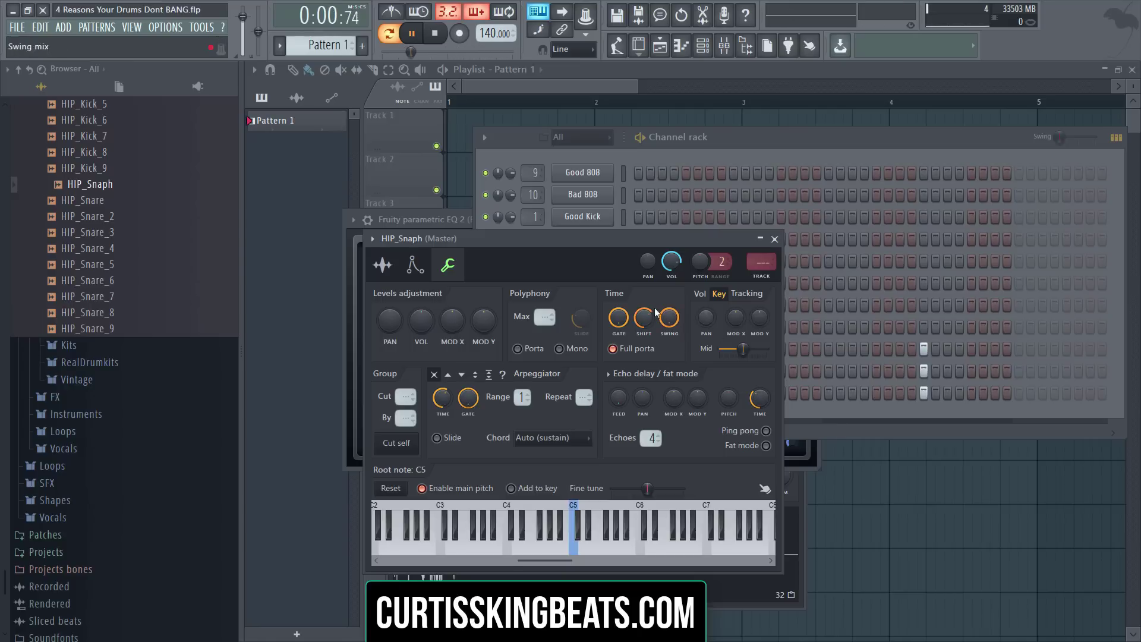
key(space)
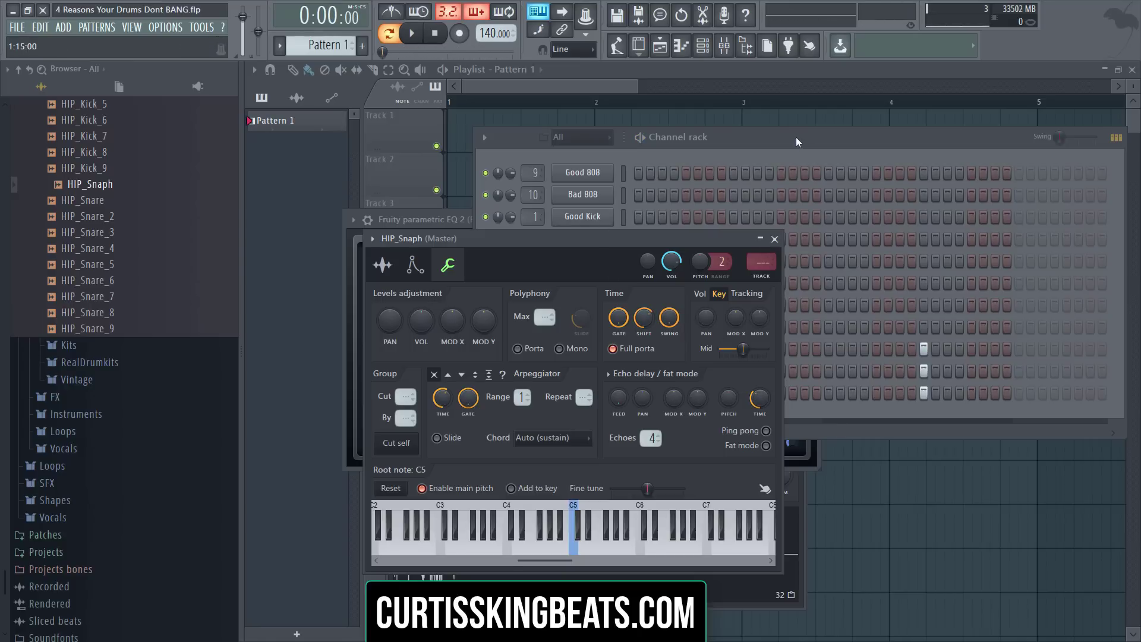
Step: Place a Bad Kick hit on step 1 and audition its FLS_Kick 01 sample
click(781, 137)
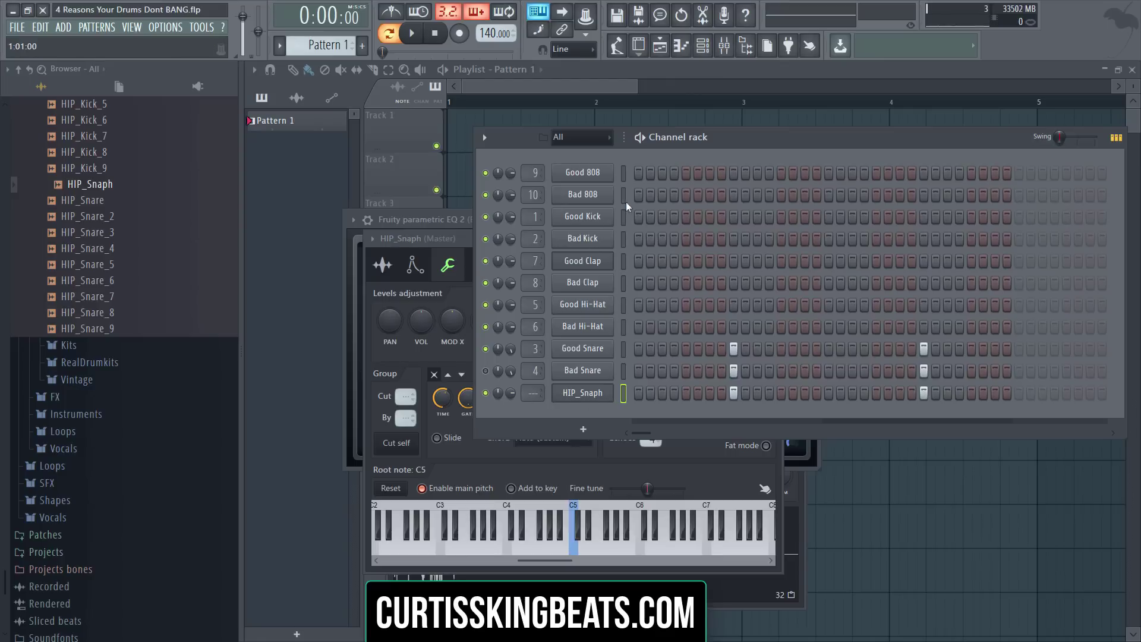
click(598, 239)
click(523, 560)
click(771, 144)
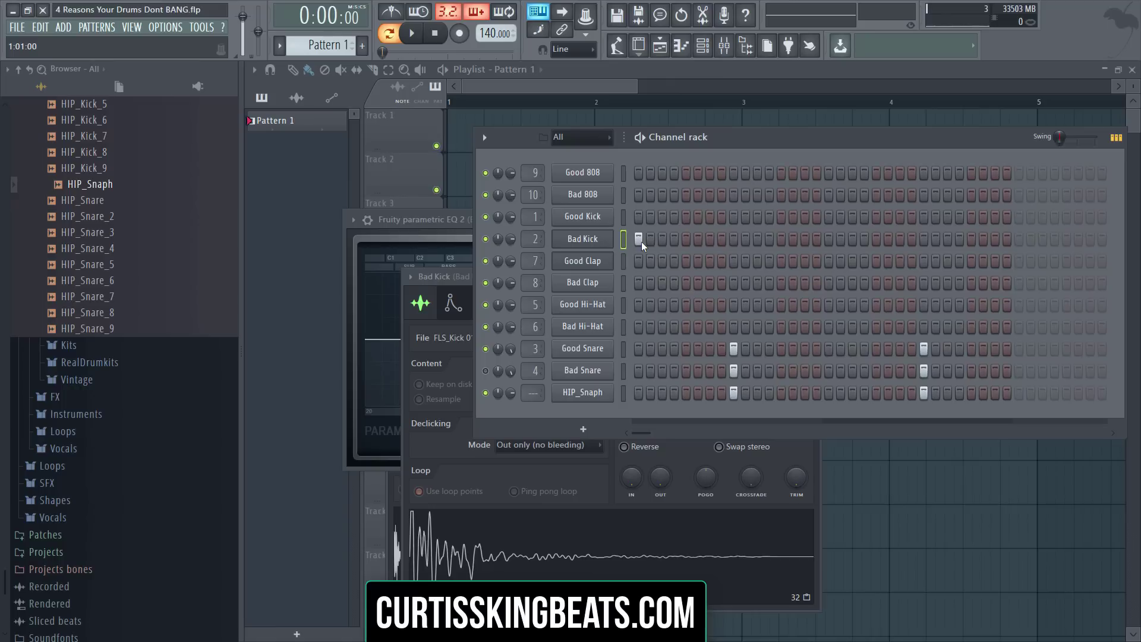
click(595, 243)
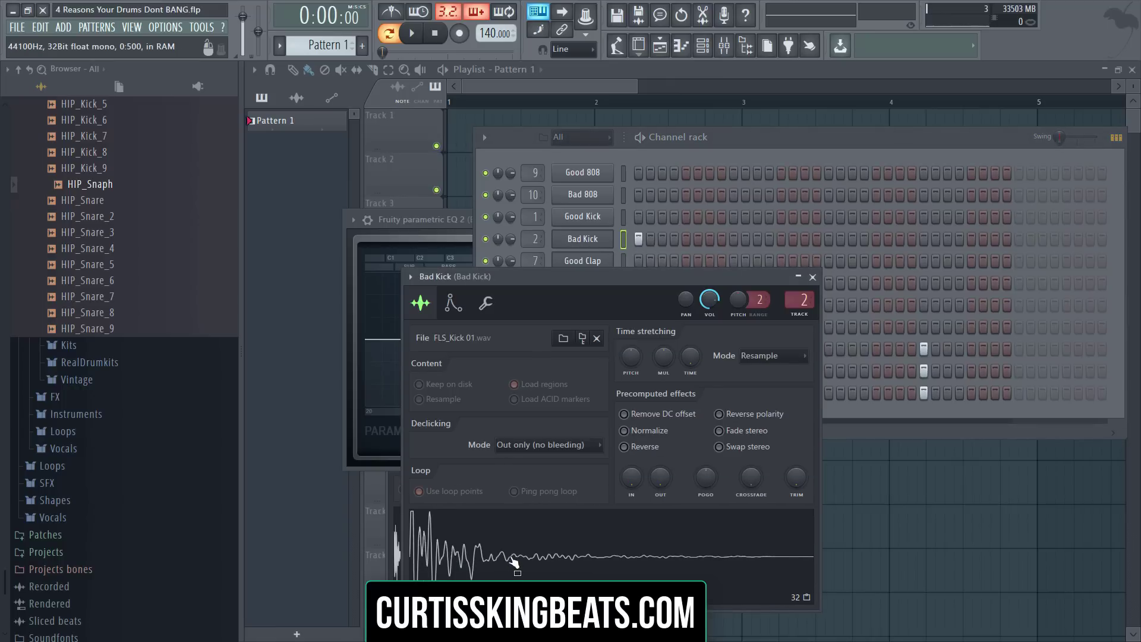
click(518, 561)
click(438, 566)
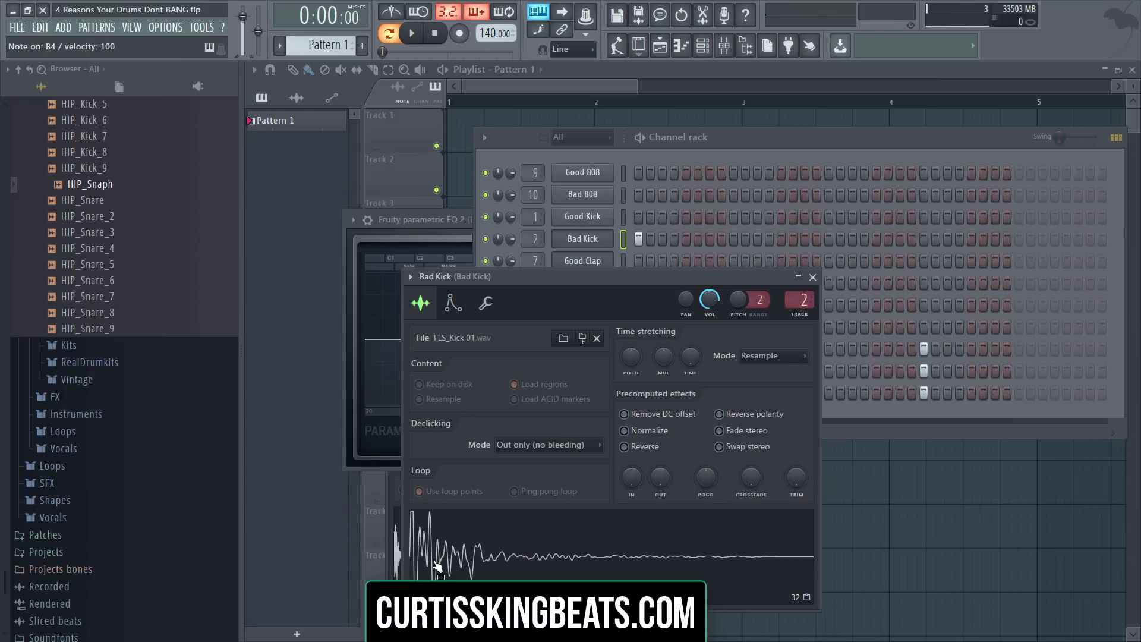
Step: Enable the Bad Kick's volume envelope with attack, decay, sustain and release at zero, and lengthen the hold slightly while previewing C5
click(453, 303)
drag(451, 449, 450, 494)
drag(499, 453, 499, 466)
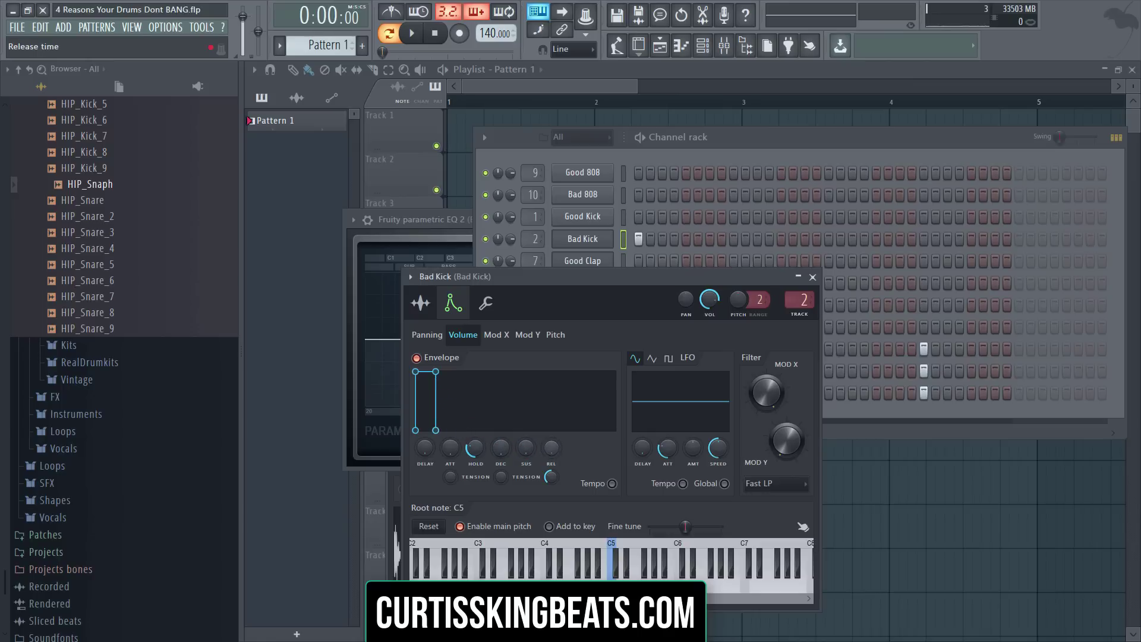
key(z)
key(z)
drag(475, 448, 475, 447)
key(z)
key(z)
key(z)
key(z)
key(z)
key(z)
key(z)
key(z)
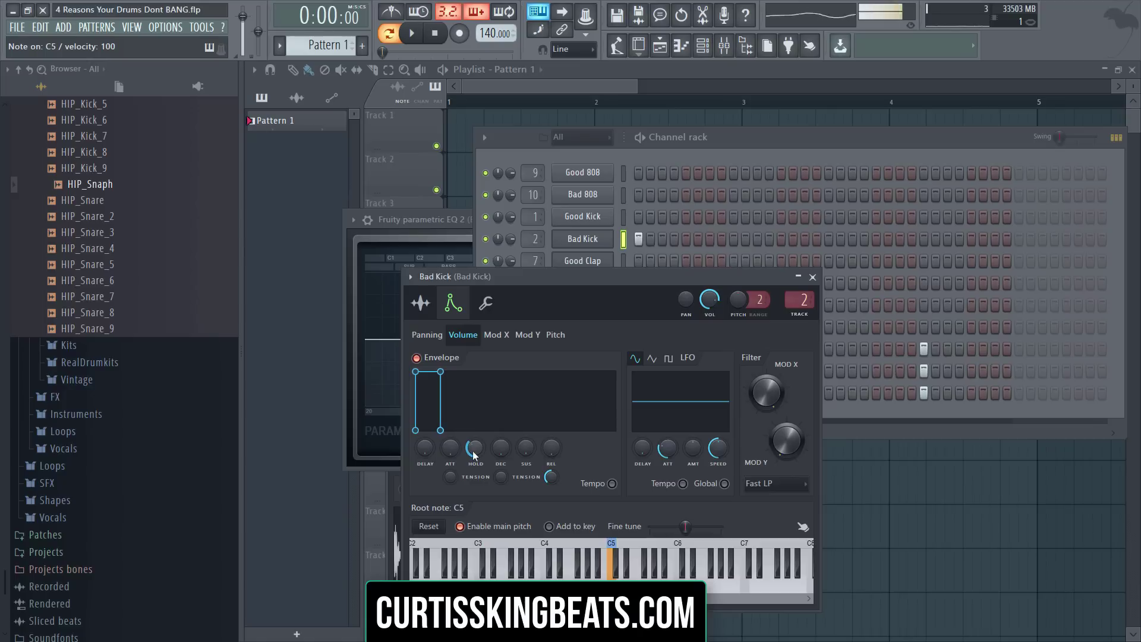
Step: Audition the Good Kick sample, bring its volume envelope's decay, sustain and release to zero, and lengthen the hold slightly
click(604, 245)
click(596, 217)
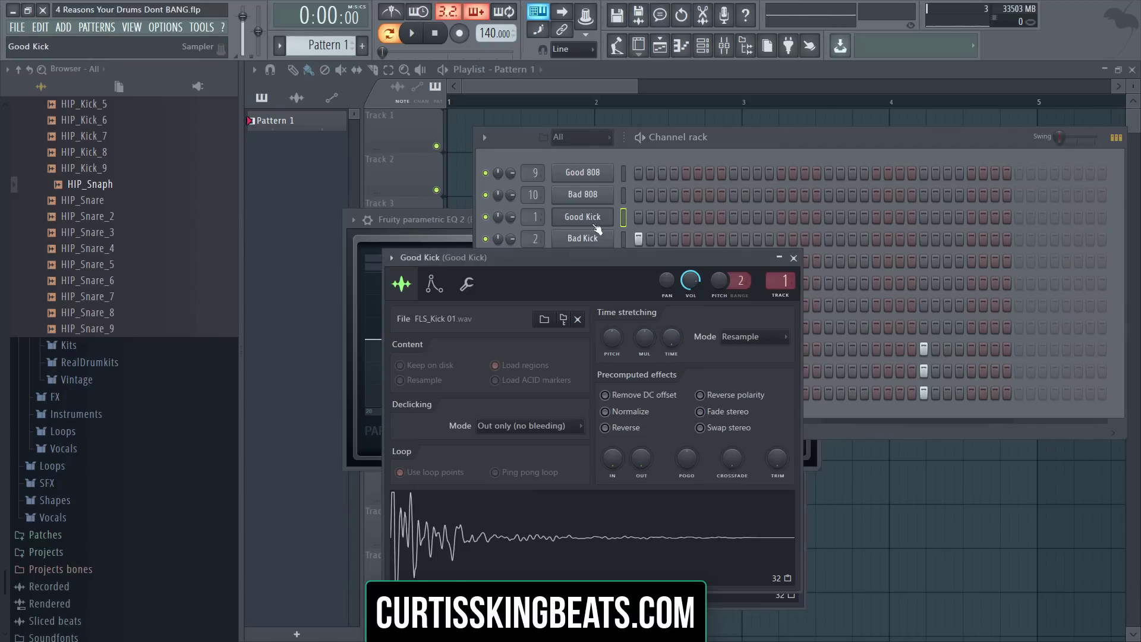
click(507, 540)
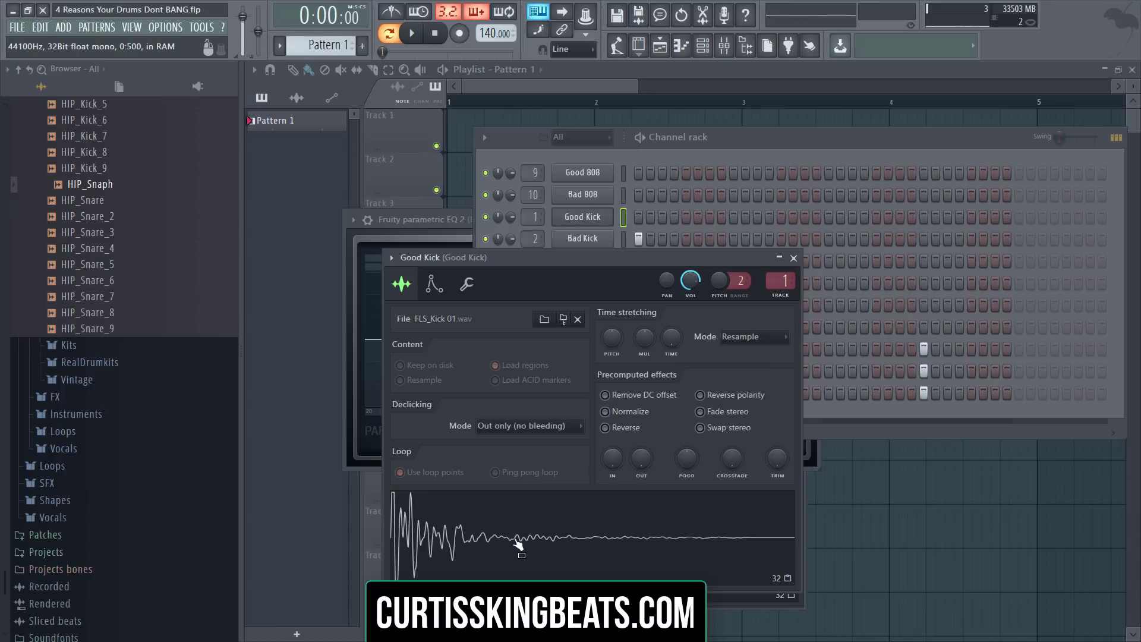
click(503, 550)
click(502, 550)
click(601, 221)
click(600, 221)
click(434, 284)
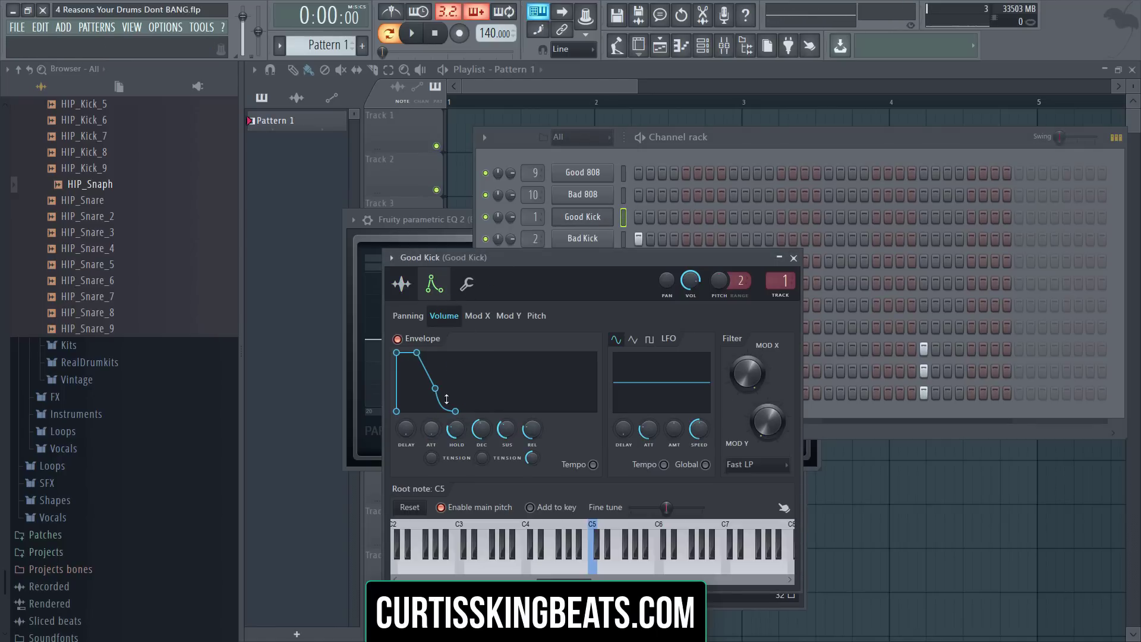
mouse_move(473, 432)
mouse_down()
mouse_move(473, 463)
mouse_move(456, 418)
mouse_up()
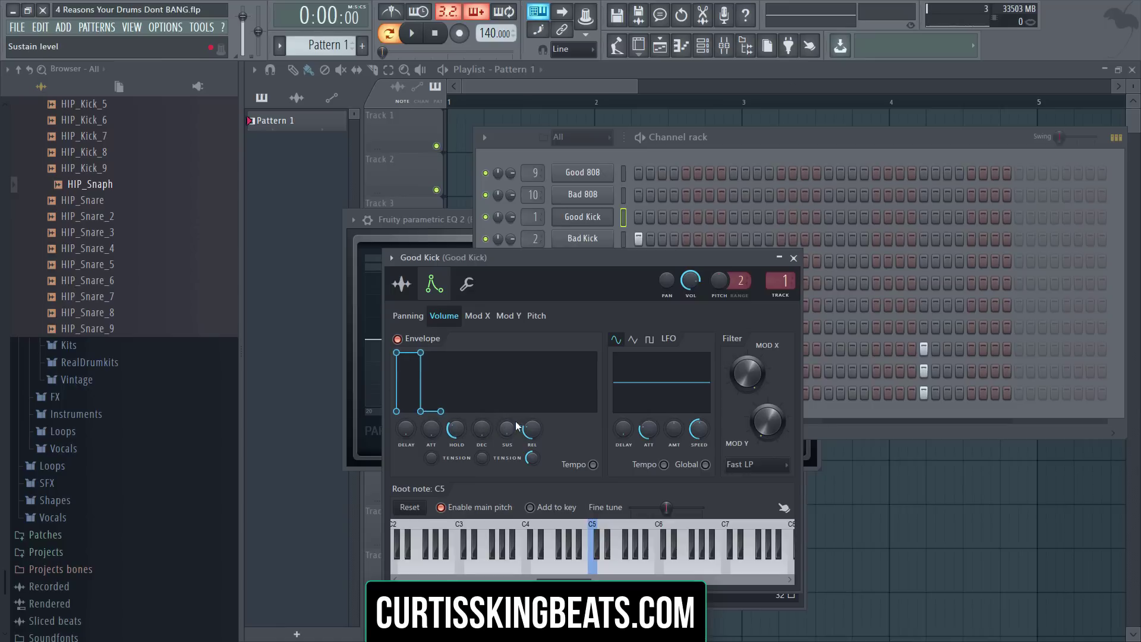
Step: Start a Good Kick pattern in the piano roll with C5 notes on steps 1 and 7 of bar 1, checking it in playback
click(740, 140)
right_click(612, 216)
click(628, 218)
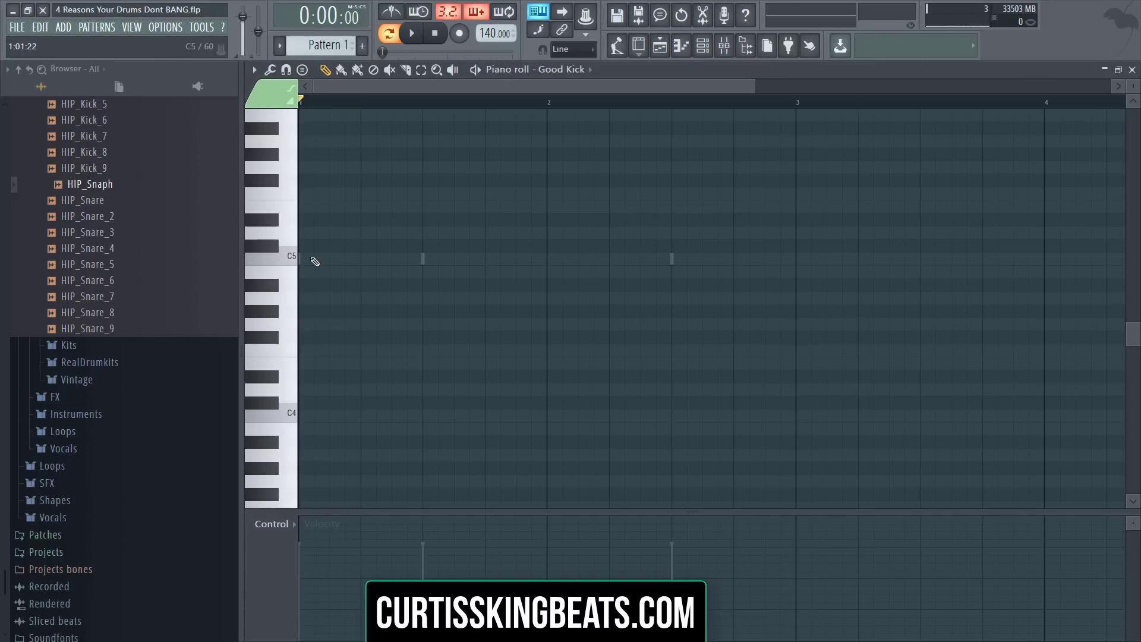
key(space)
click(378, 260)
right_click(378, 260)
key(space)
key(space)
click(392, 259)
key(space)
key(space)
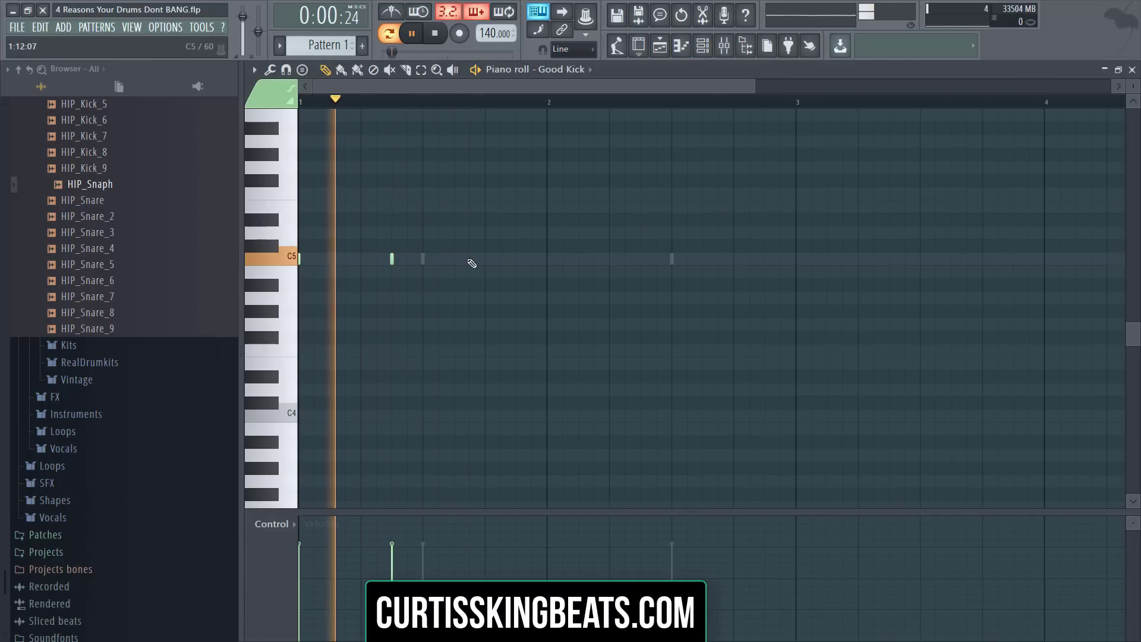
Step: Test a Good Kick note on step 11, remove it, and add a C5 note on step 13 of bar 1 instead
click(454, 259)
right_click(456, 260)
key(space)
key(space)
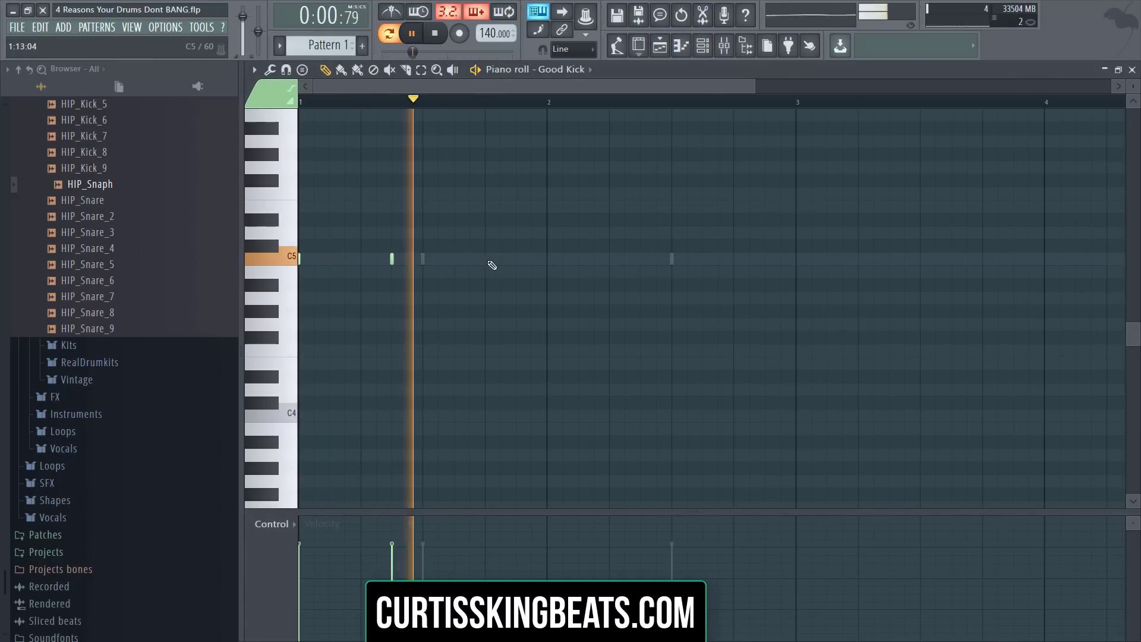
click(485, 260)
key(space)
key(space)
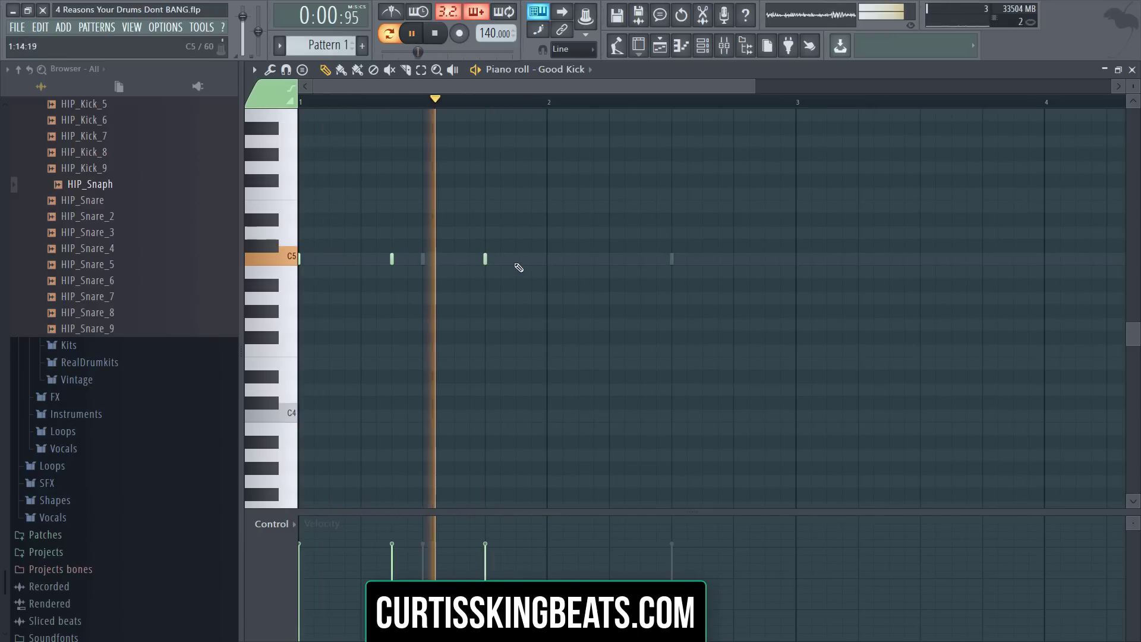
Step: Add a Good Kick C5 note on step 5 of bar 2 and review the pattern in the channel rack and piano roll
key(space)
key(space)
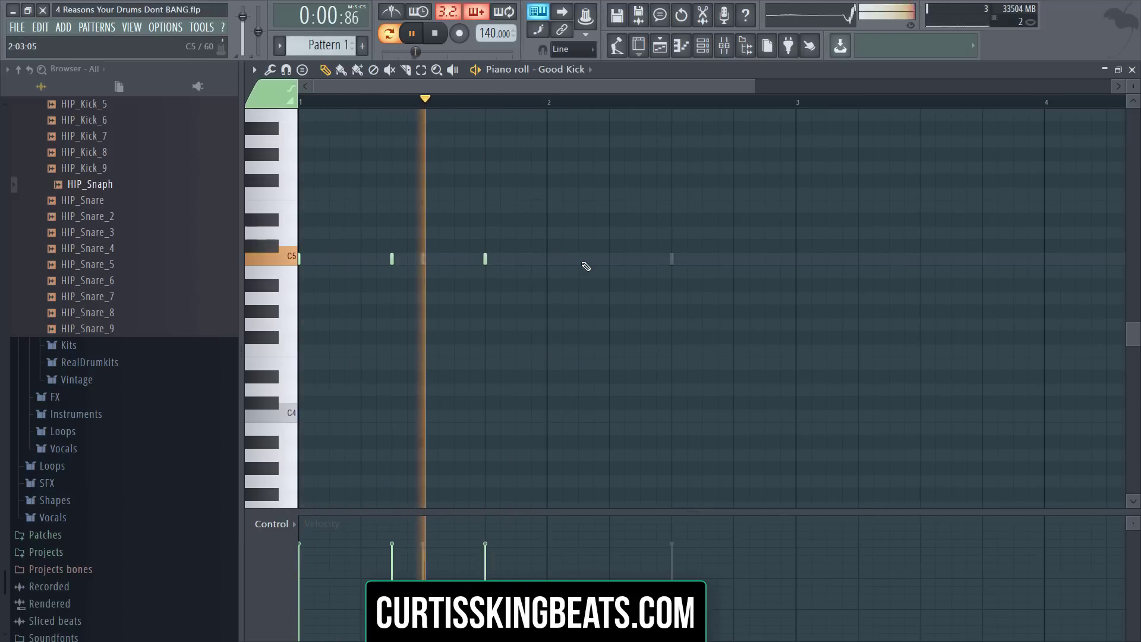
click(581, 260)
key(space)
key(space)
right_click(579, 260)
click(611, 260)
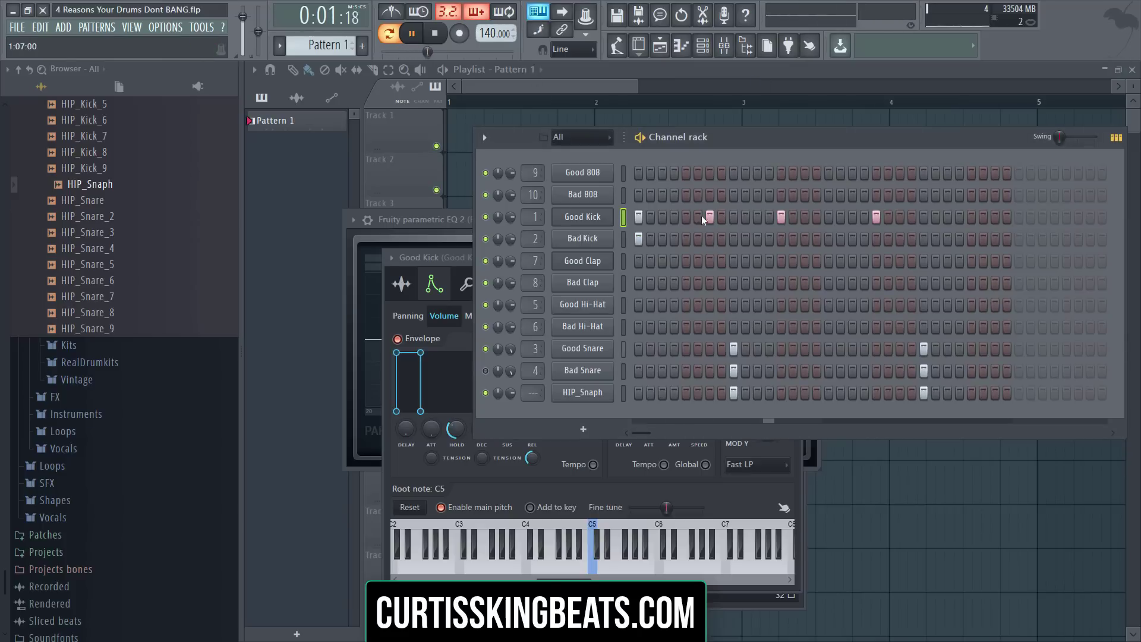
right_click(609, 217)
click(636, 216)
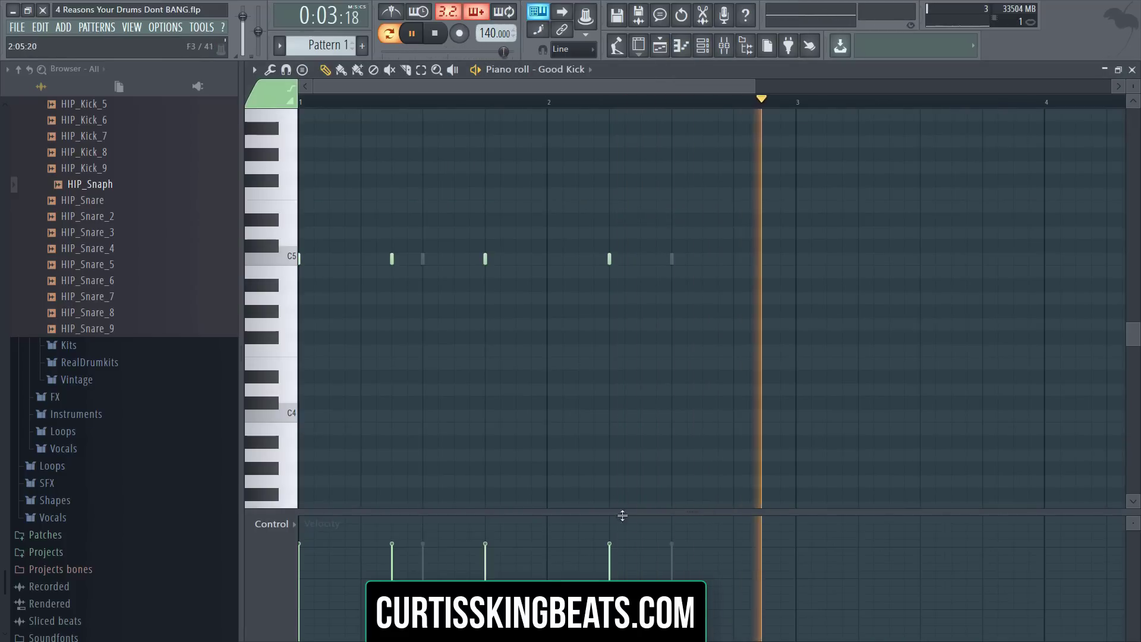
Step: Insert Fruity Parametric EQ 2 in the first effect slot of the Good Kick mixer track and audition the pattern
key(ctrl+z)
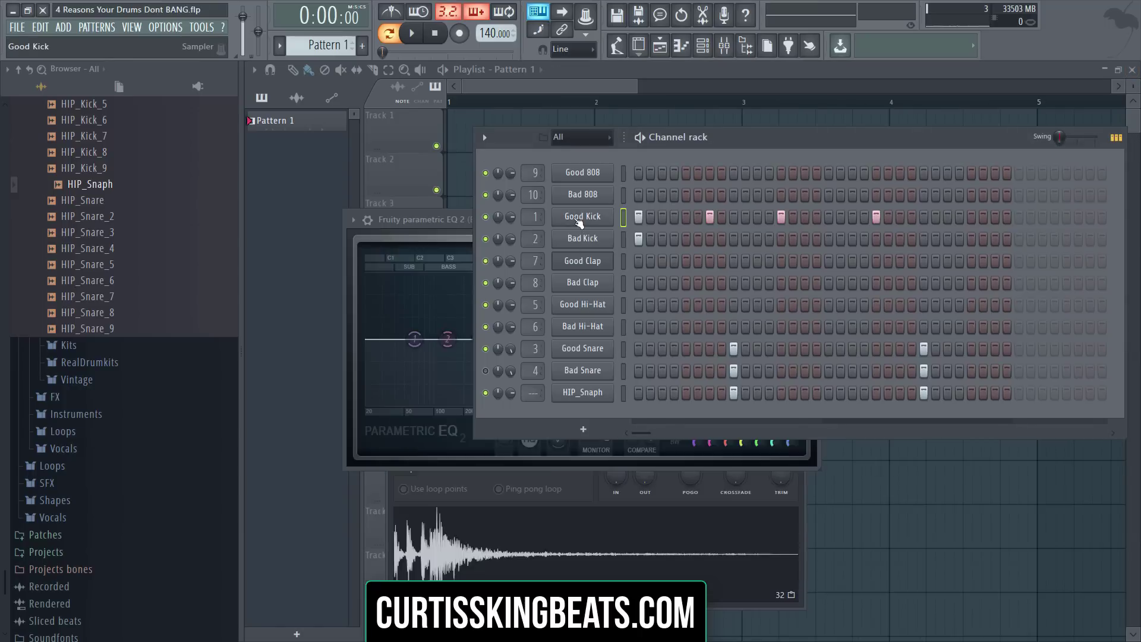
click(577, 220)
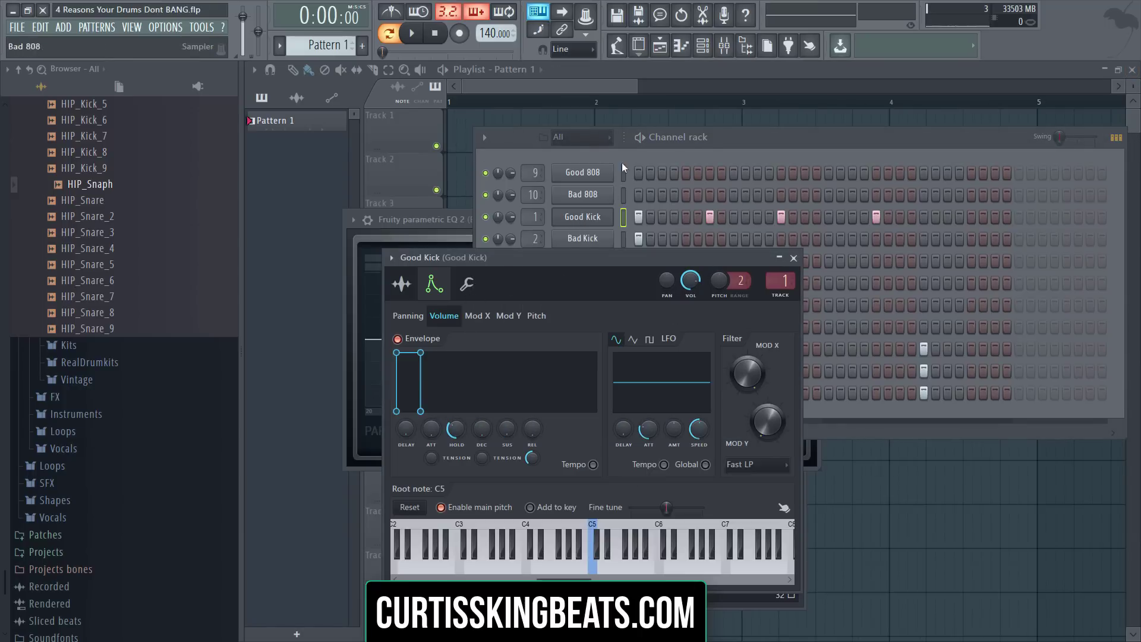
click(718, 137)
click(583, 217)
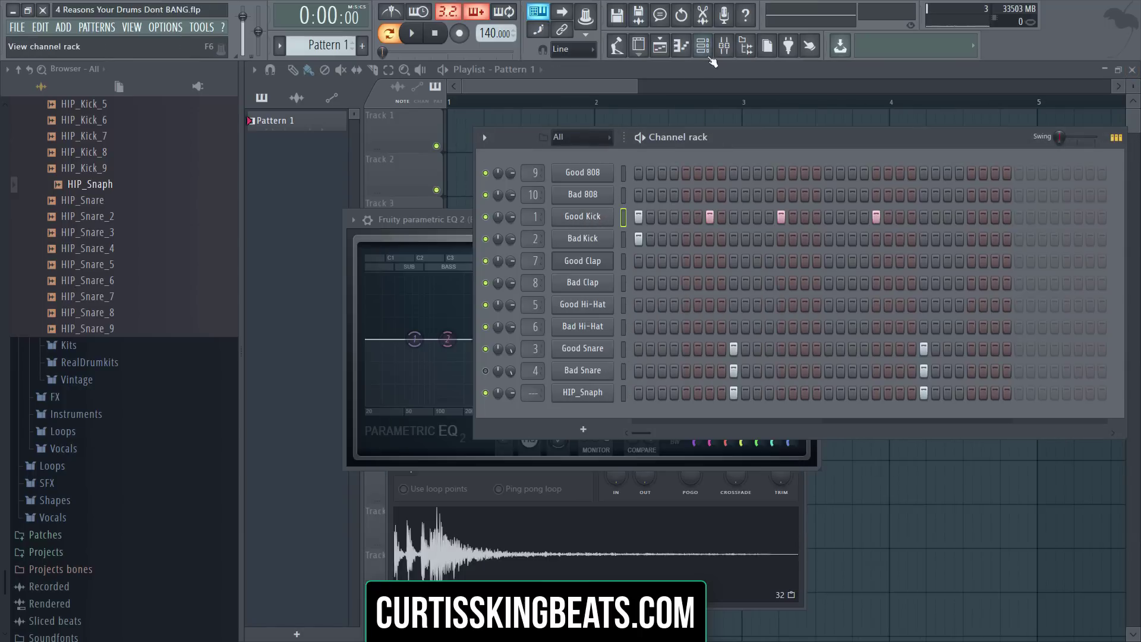
click(724, 48)
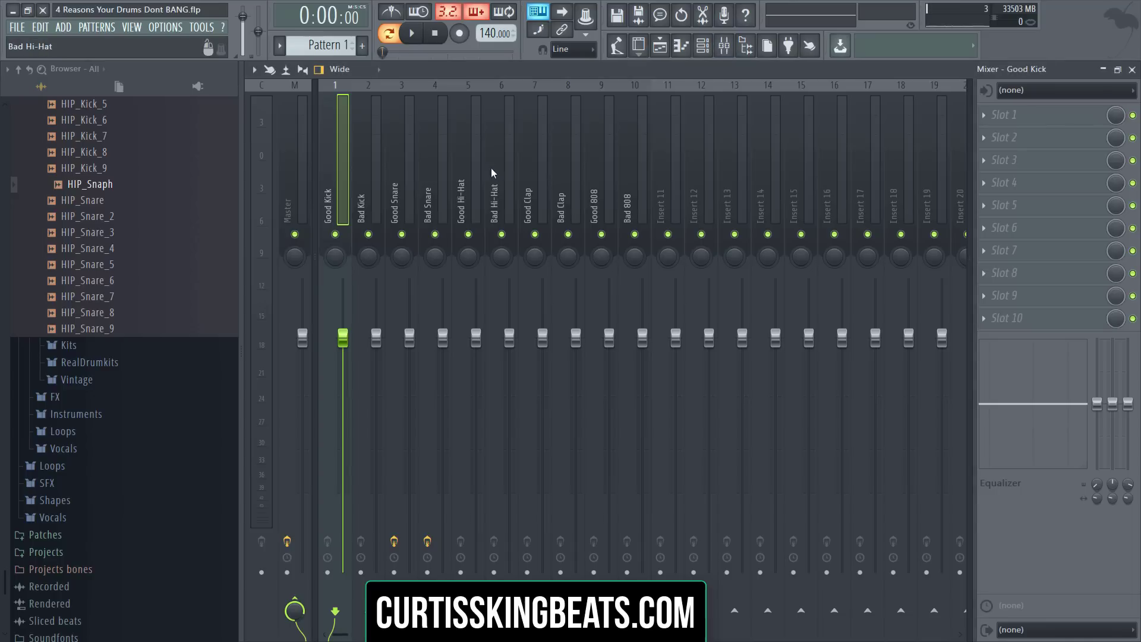
click(986, 122)
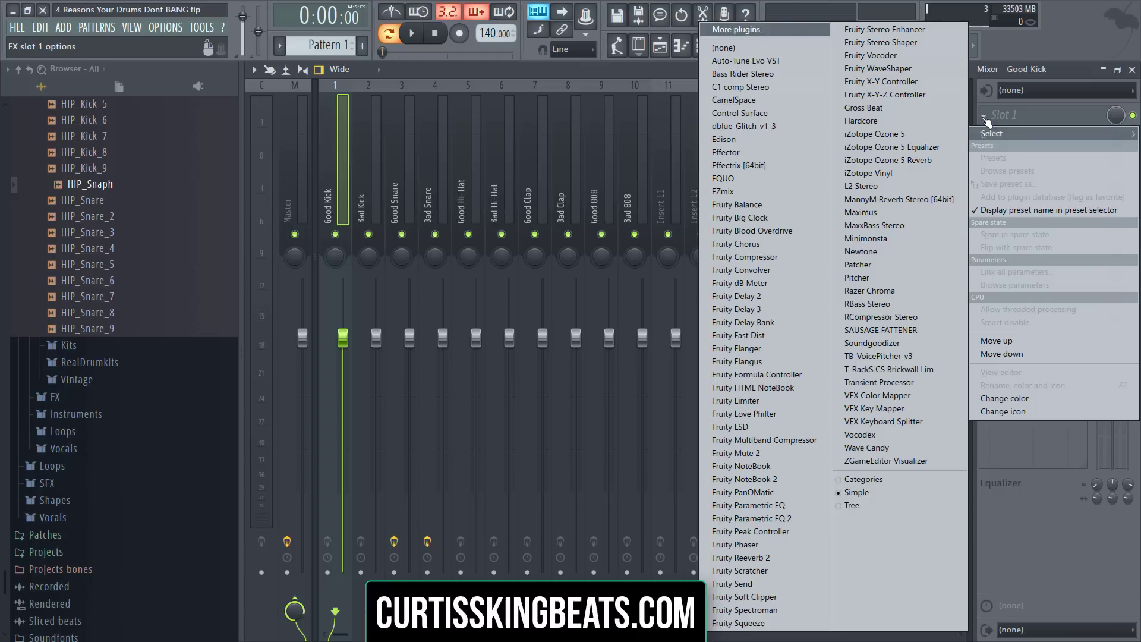
click(814, 519)
key(space)
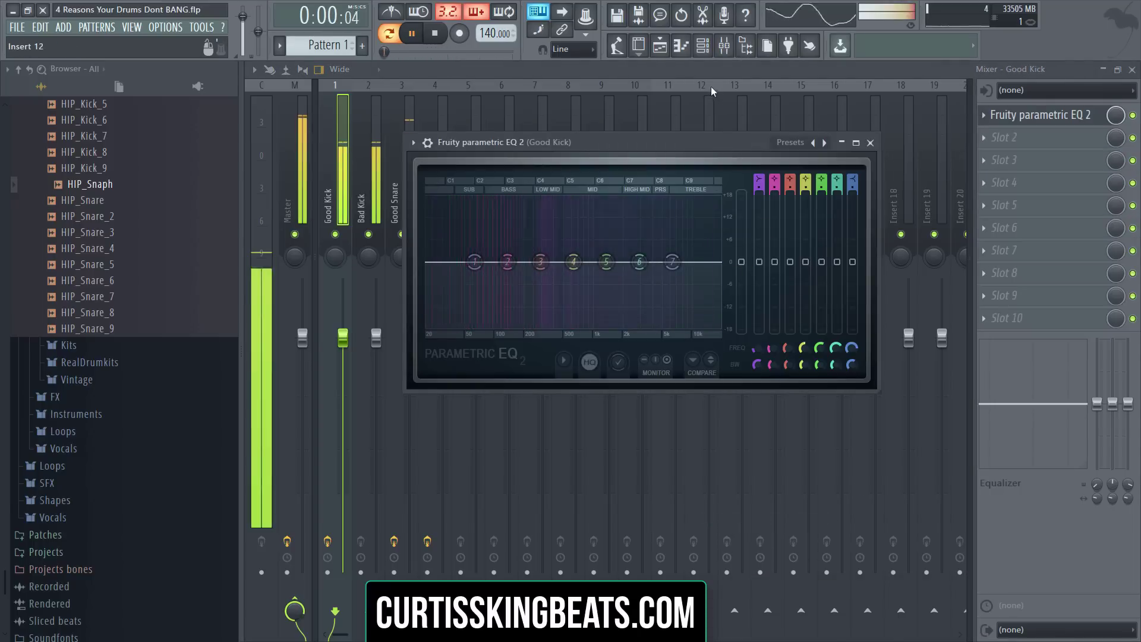
key(space)
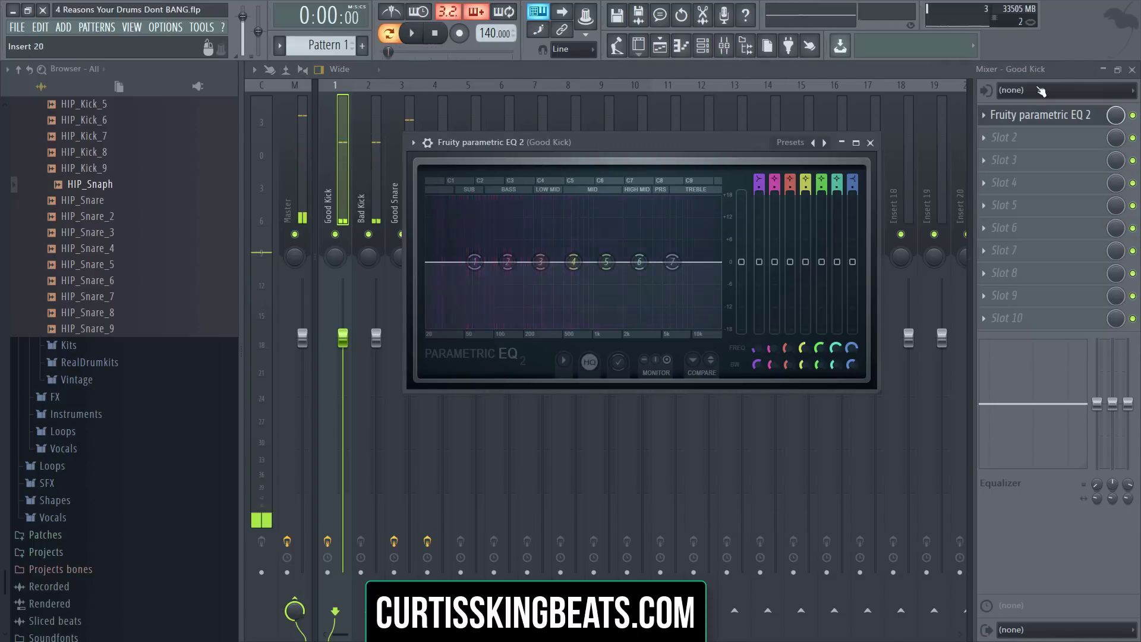
Step: Examine the Good Kick's C5 notes in the piano roll and channel rack while auditioning the pattern
click(705, 53)
click(597, 219)
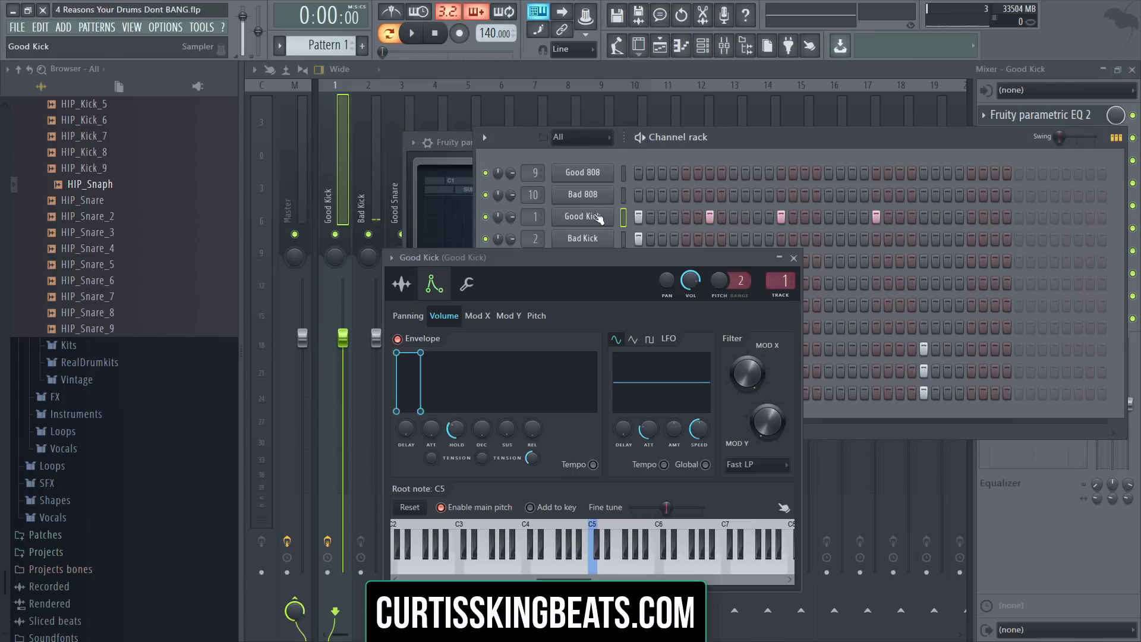
right_click(597, 218)
click(637, 221)
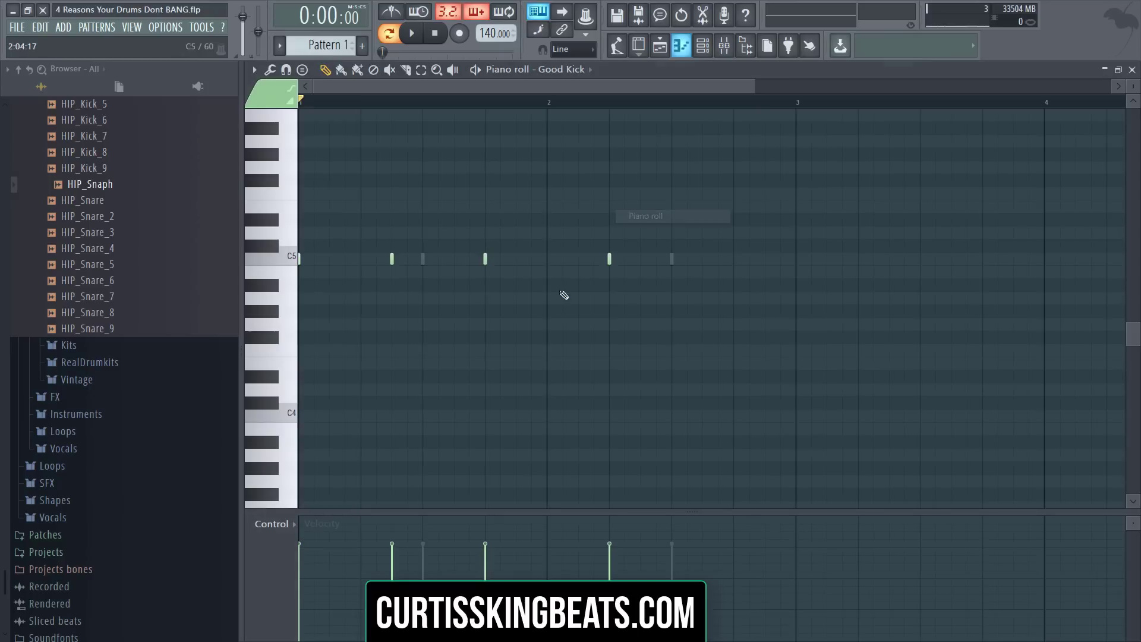
click(299, 259)
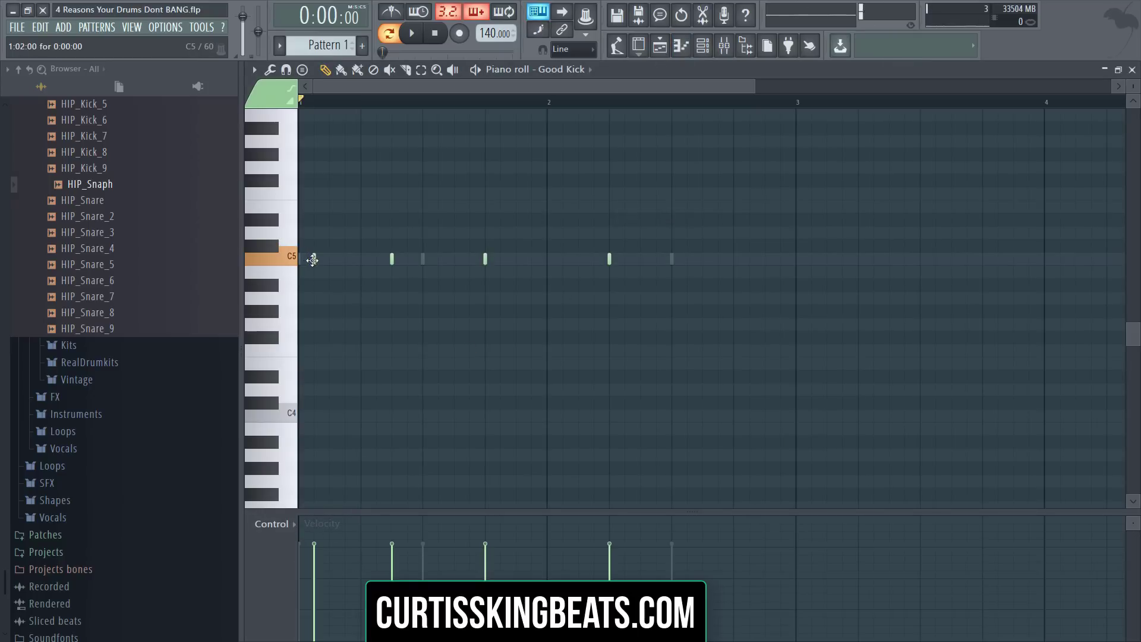
key(space)
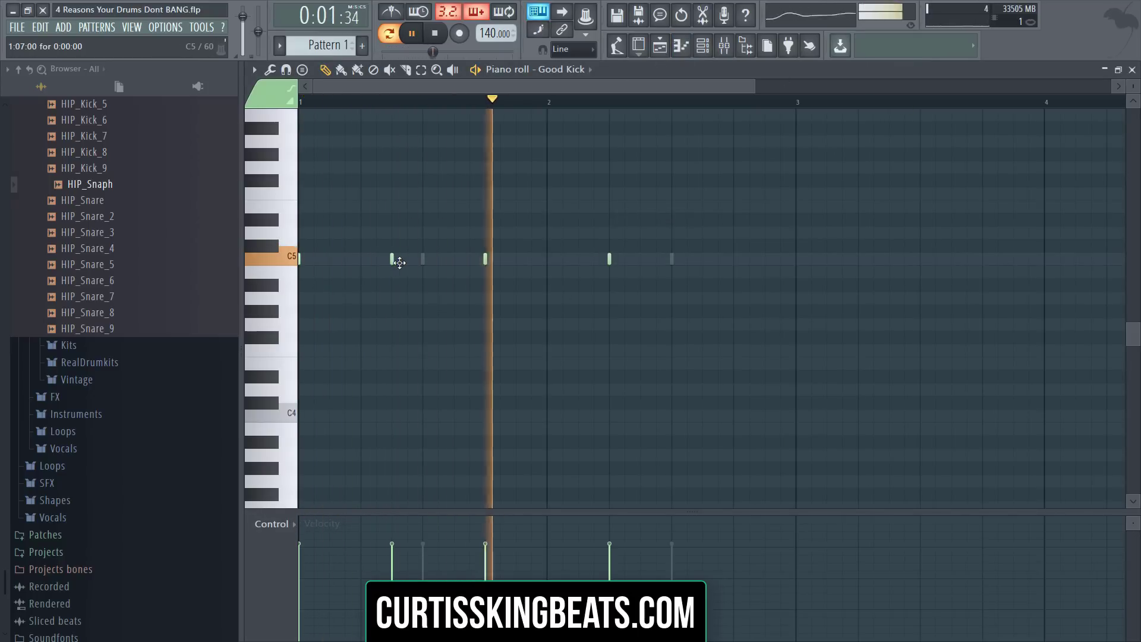
click(1132, 70)
key(space)
right_click(612, 219)
click(645, 217)
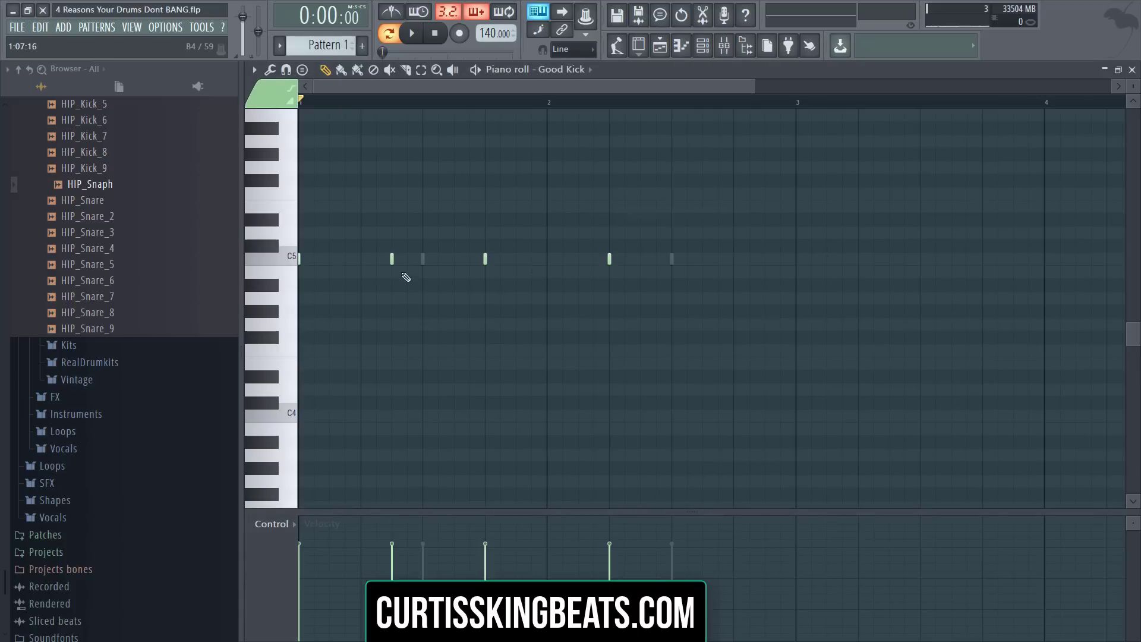
click(298, 258)
key(space)
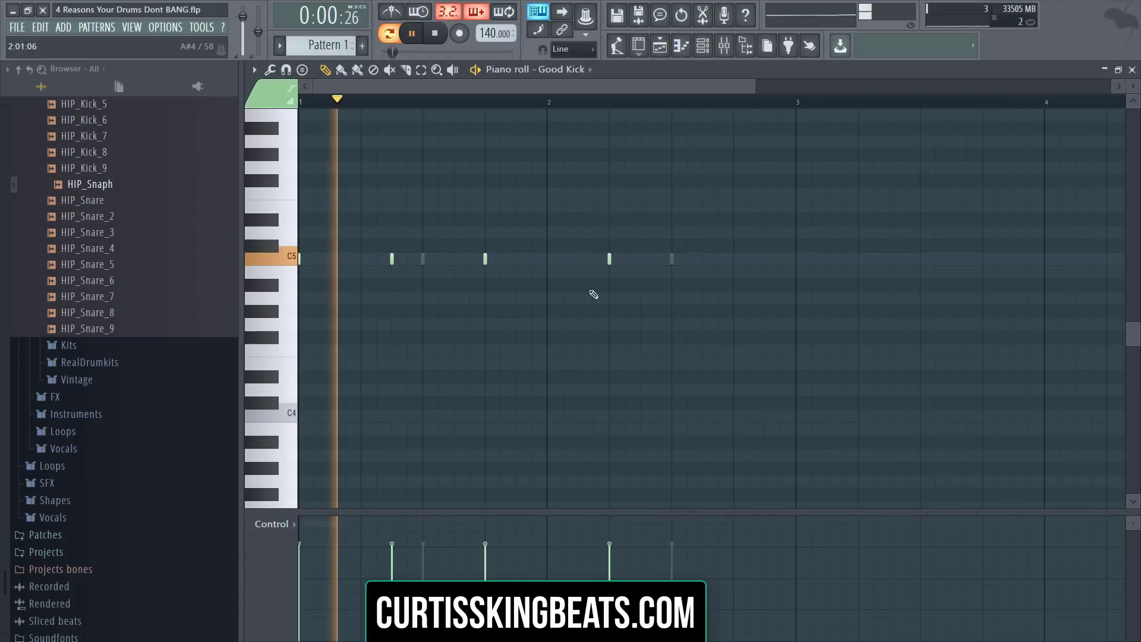
click(1132, 69)
key(space)
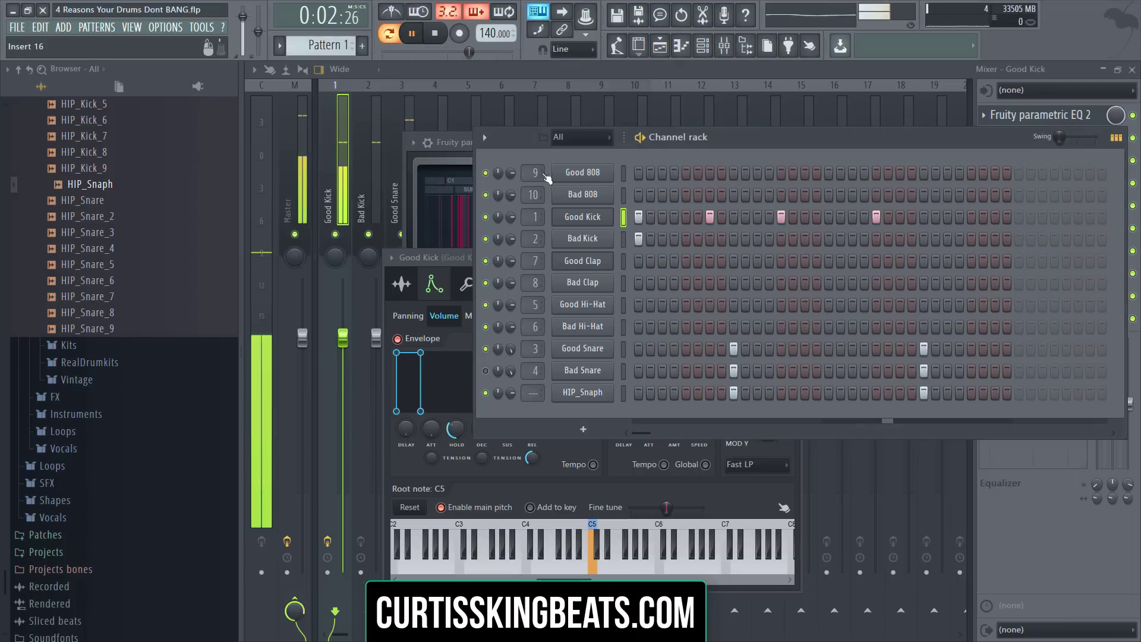
Step: Boost bands 2 and 3 of the Good Kick's EQ in the bass range during playback, with band 2 near 116 Hz
click(1040, 76)
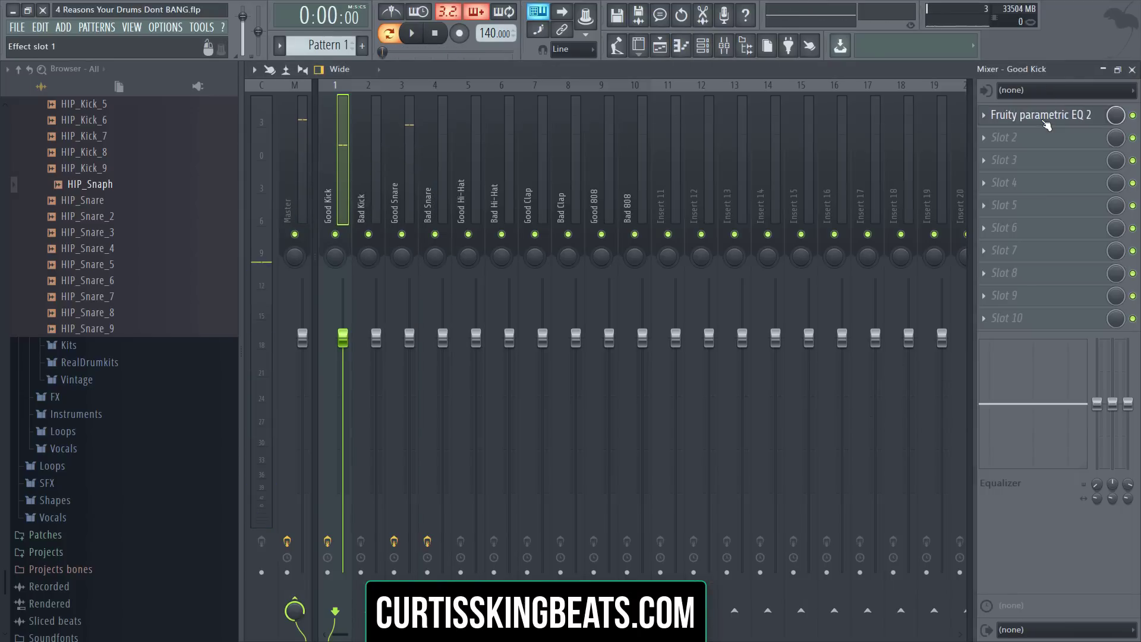
click(1037, 121)
drag(505, 269, 522, 250)
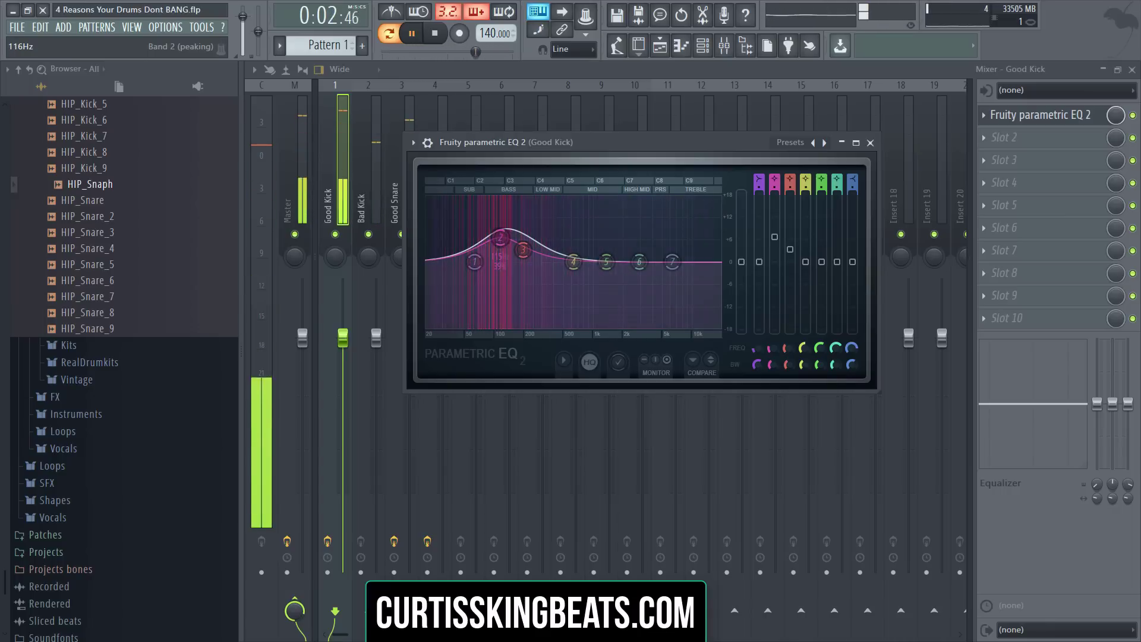
key(space)
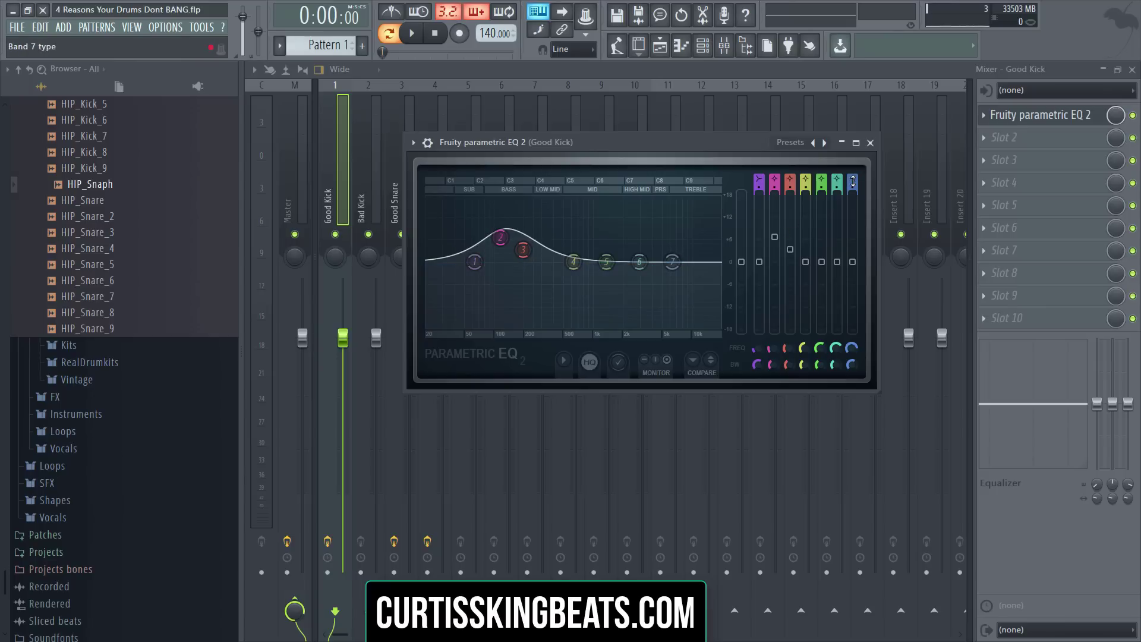
Step: Make EQ band 7 a Steep 8 low pass at 672 Hz and shift bands 2 and 3 slightly lower, band 3 to 148 Hz
scroll(853, 178, down, 3)
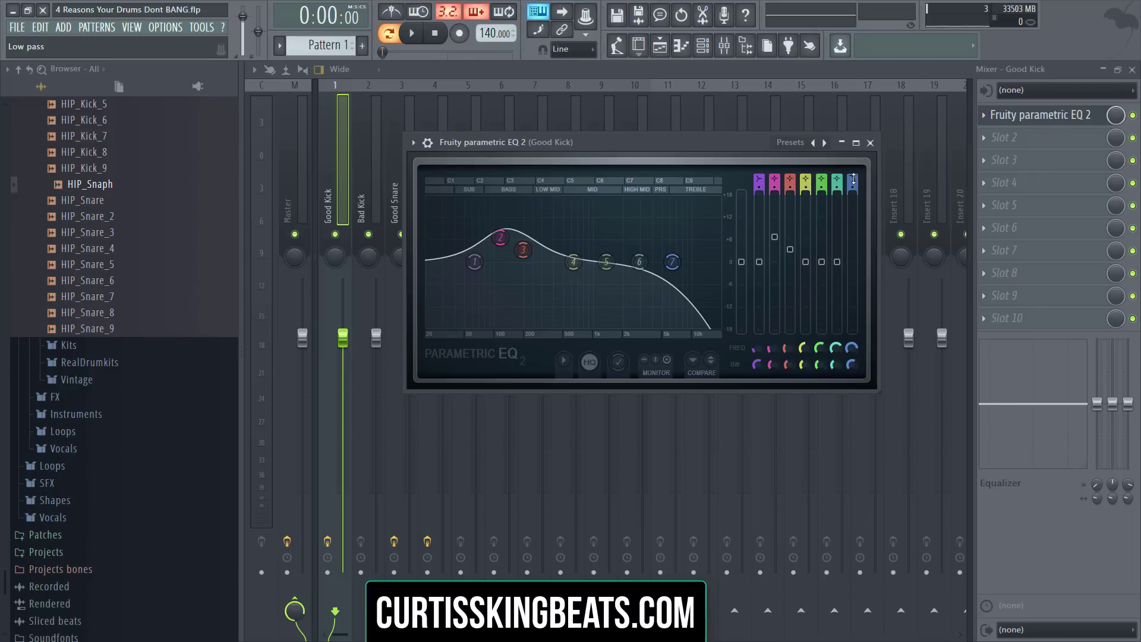
scroll(855, 189, up, 2)
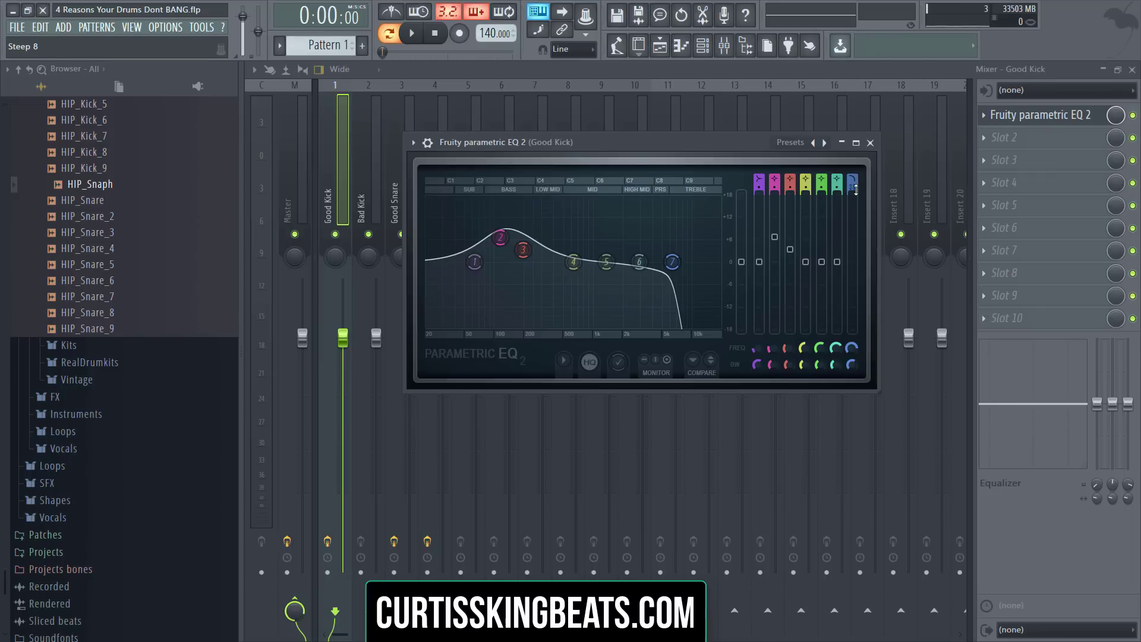
drag(672, 265, 576, 262)
key(space)
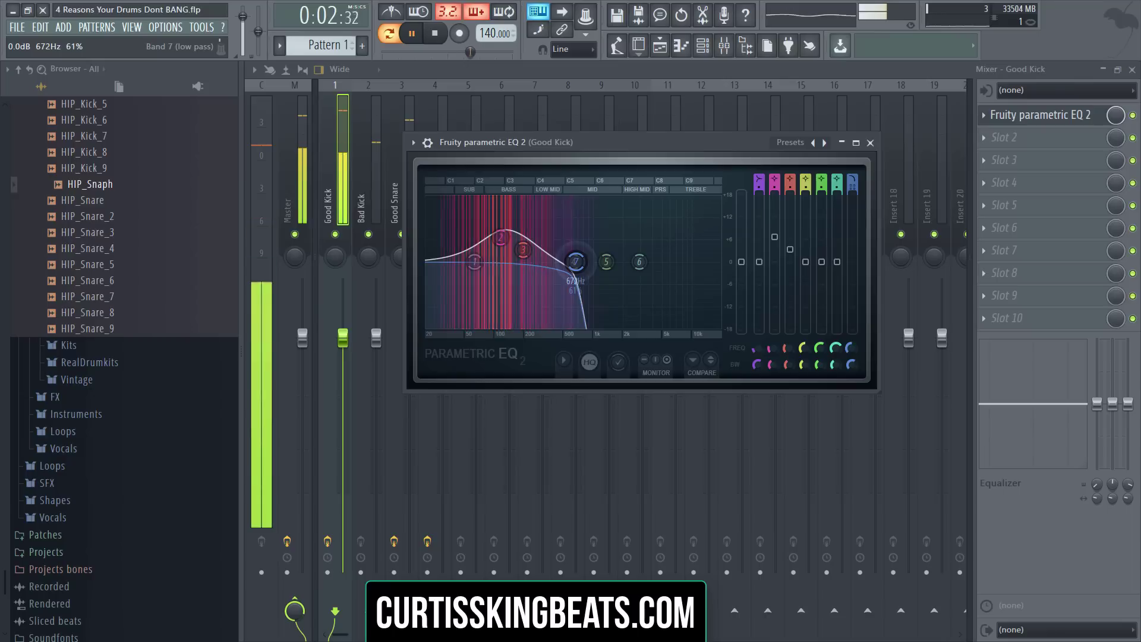
mouse_move(501, 238)
mouse_down()
mouse_move(491, 234)
mouse_move(515, 249)
mouse_up()
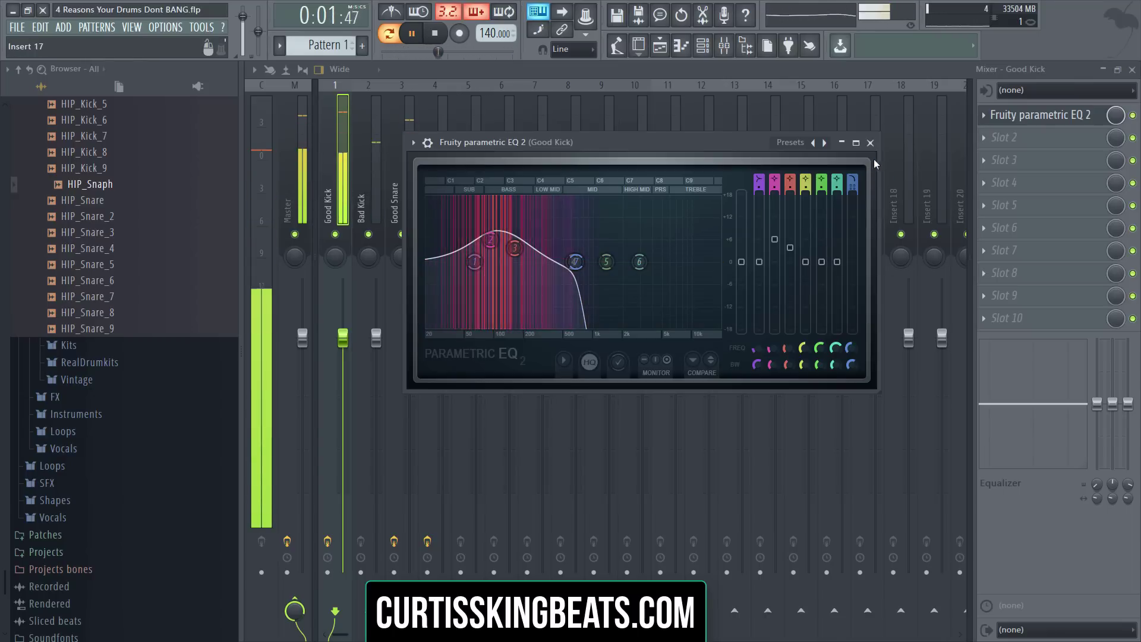
drag(514, 249, 510, 248)
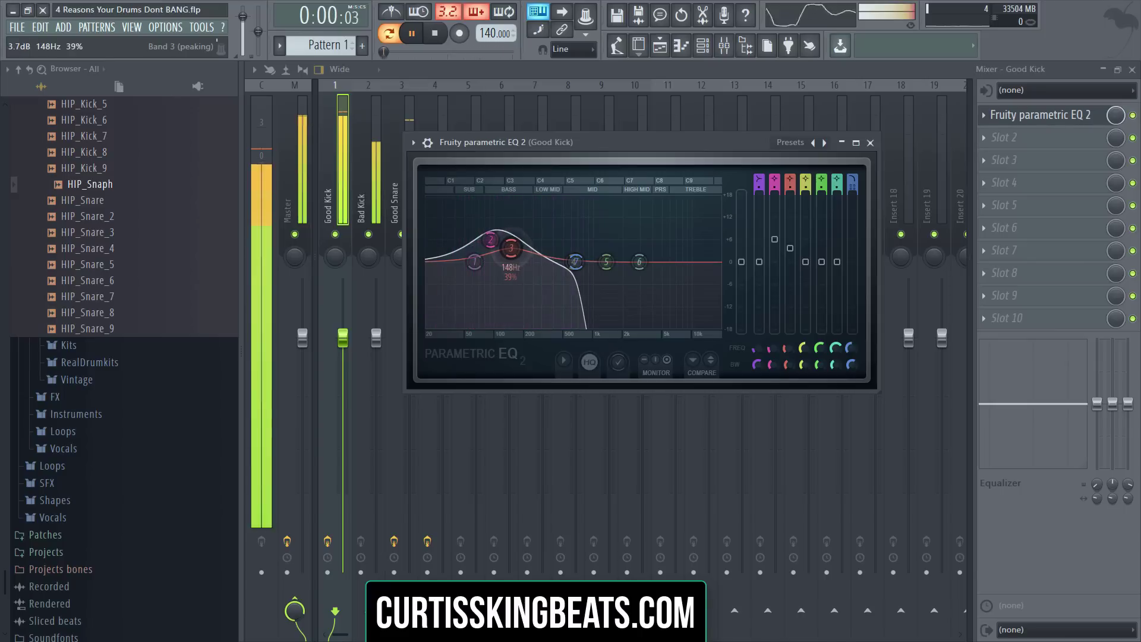
Step: Remove the Bad Kick's hit on step 1 in the channel rack and audition the pattern with only the Good Kick
key(F9)
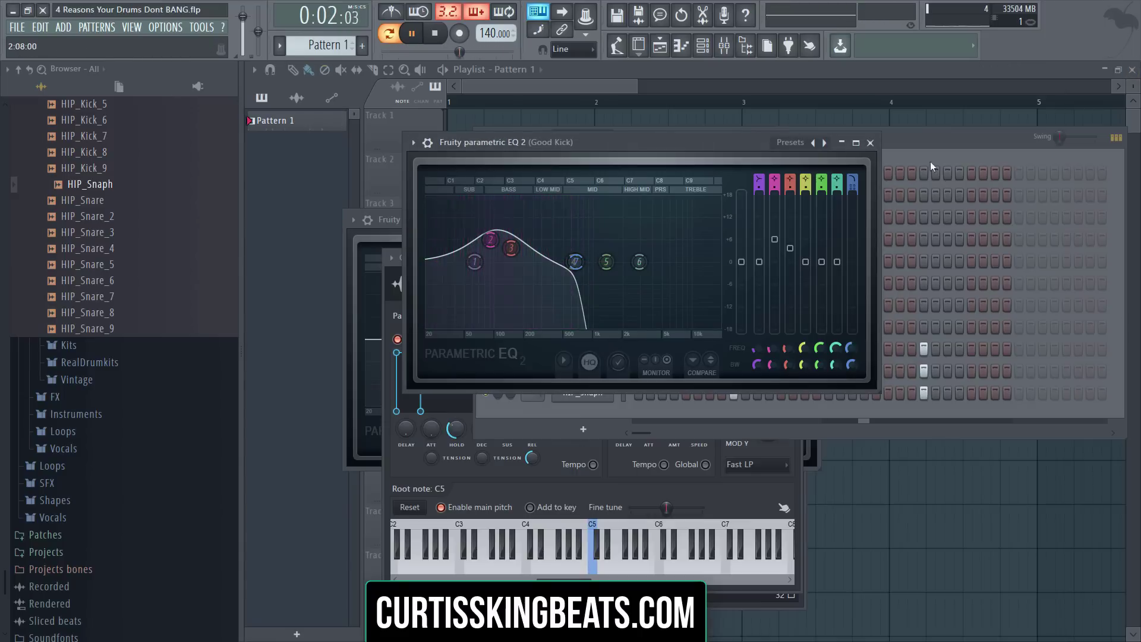
click(925, 170)
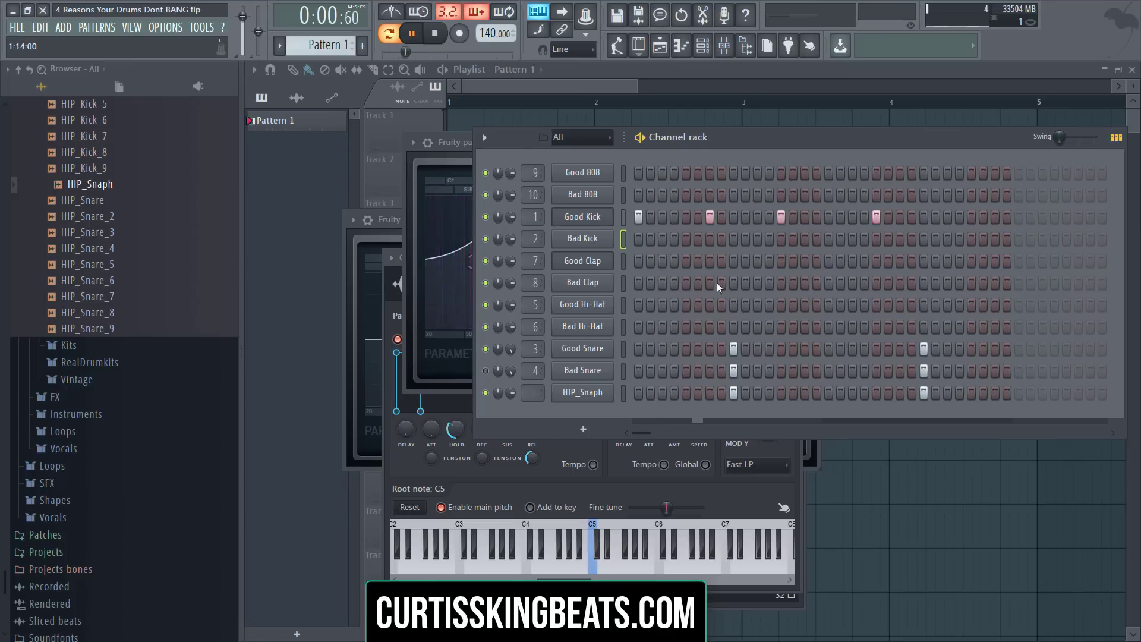
key(space)
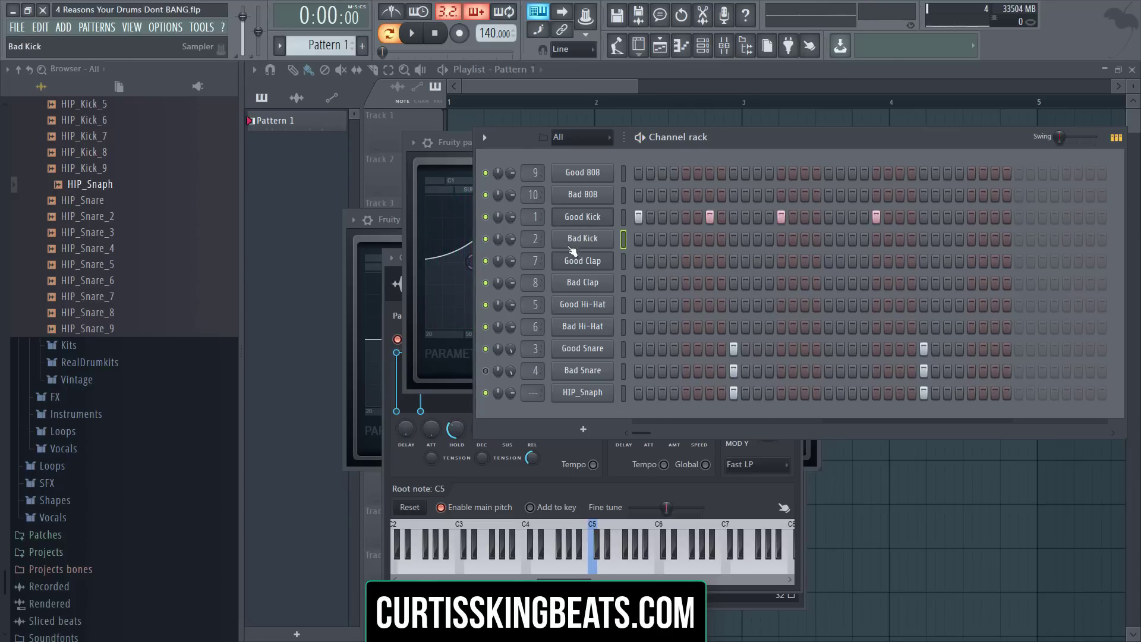
key(space)
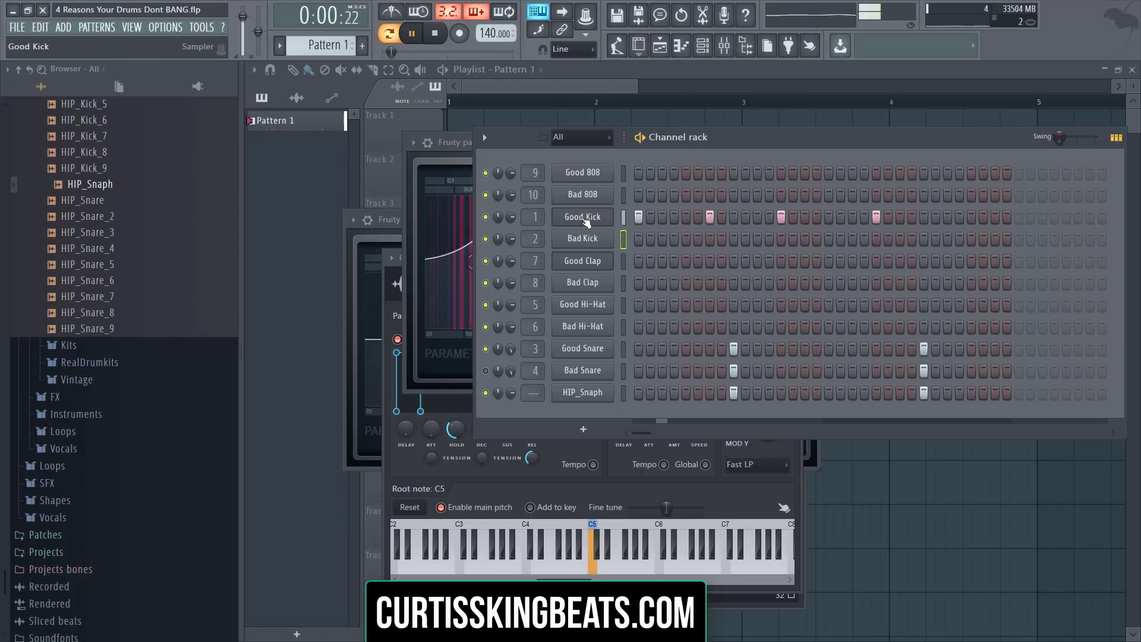
key(space)
Step: Transpose all four Good Kick notes down from C5 to G4 and play the pattern
right_click(610, 212)
click(631, 217)
drag(298, 258, 293, 326)
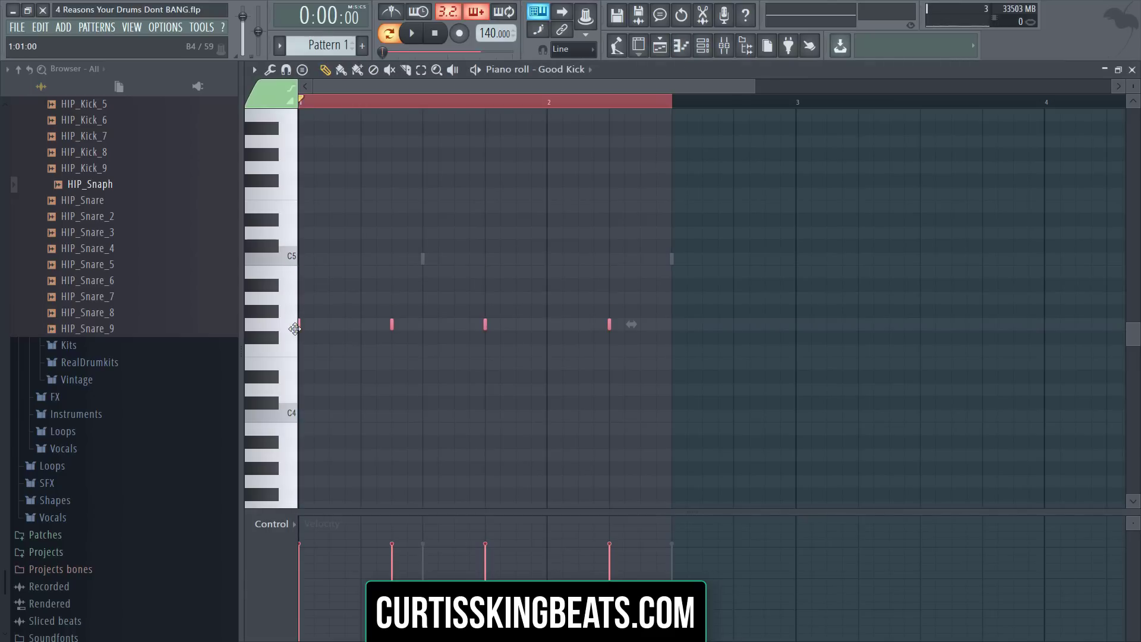
key(space)
click(1133, 69)
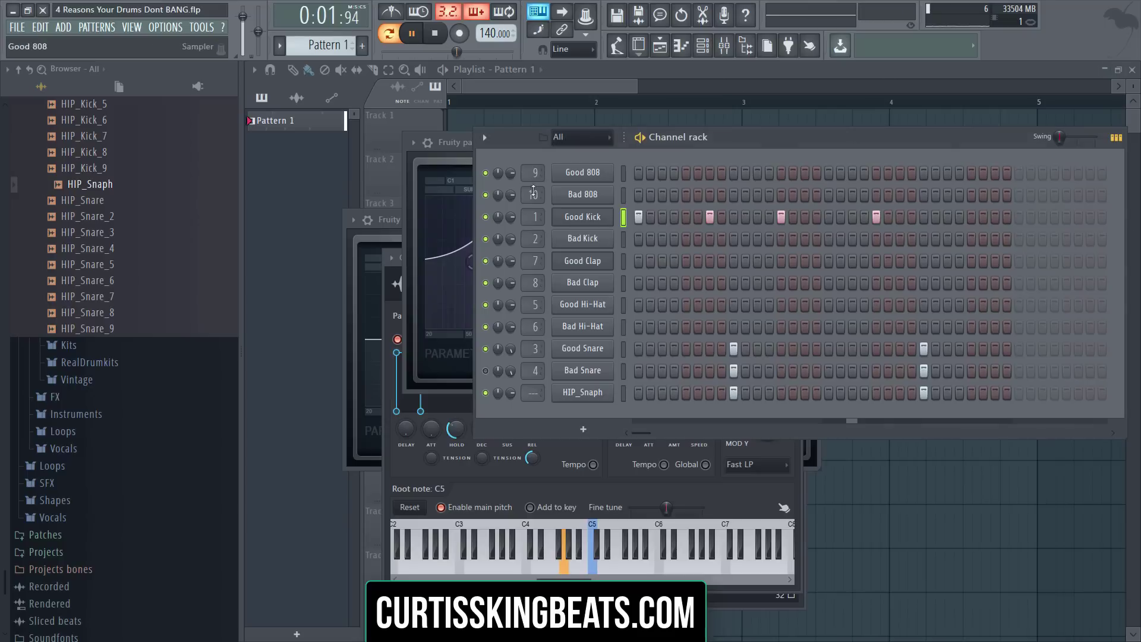
Step: Lengthen the hold time of the Good Kick's volume envelope slightly while listening to the pattern
click(582, 221)
click(582, 221)
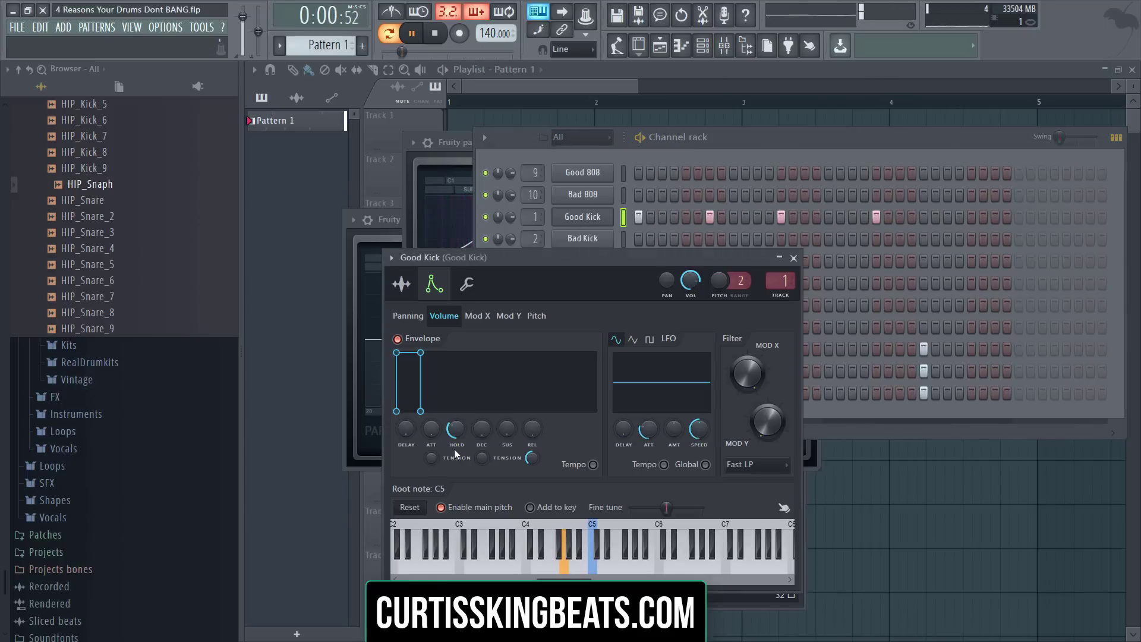
mouse_move(456, 430)
mouse_down()
mouse_move(456, 449)
mouse_move(457, 433)
mouse_up()
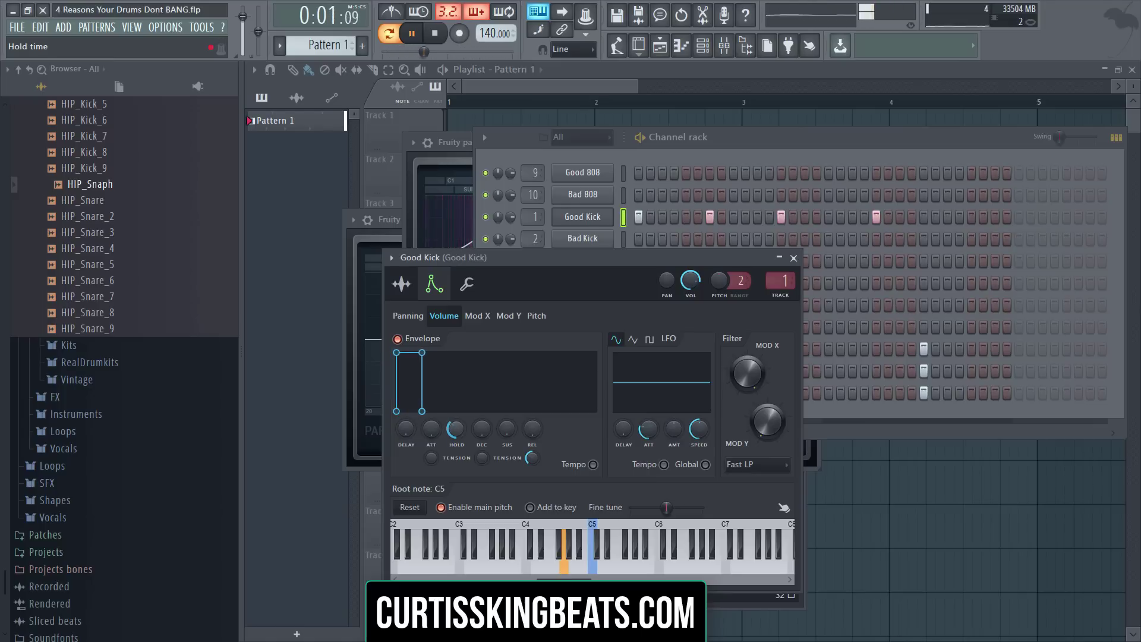
click(778, 156)
key(space)
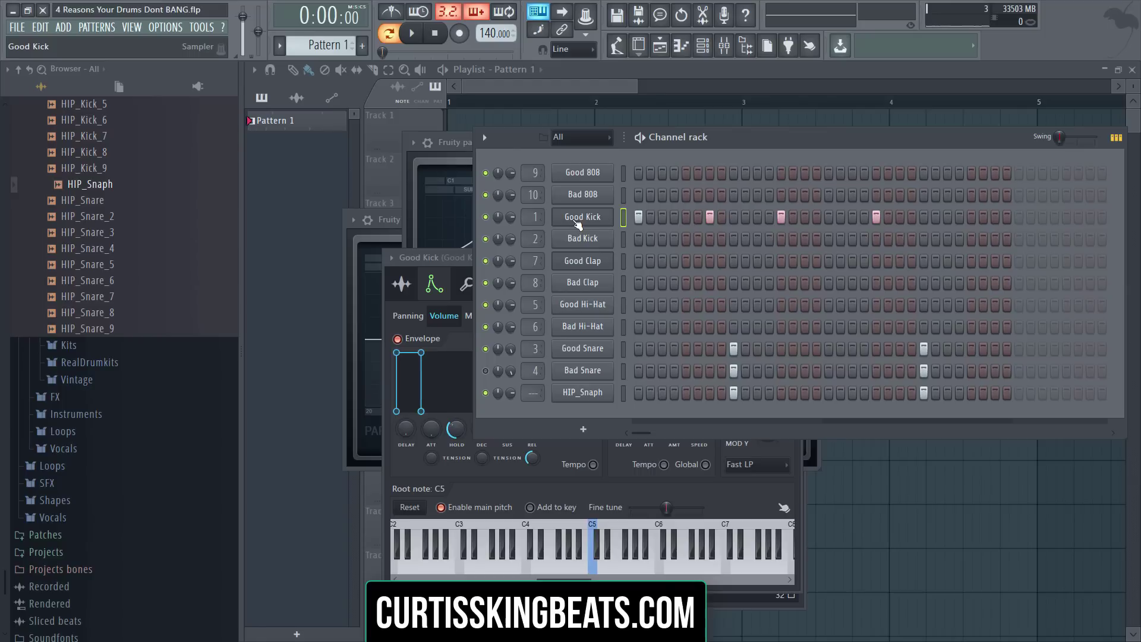
Step: Clone the Good Kick channel and route the clone directly to the Master mixer track
right_click(585, 222)
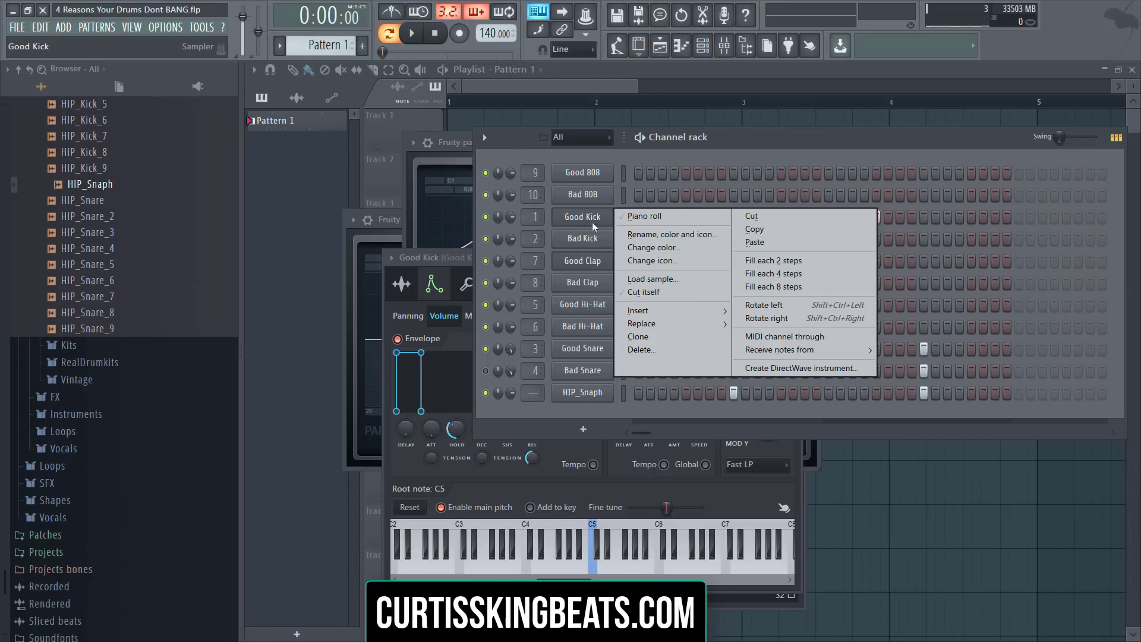
click(656, 336)
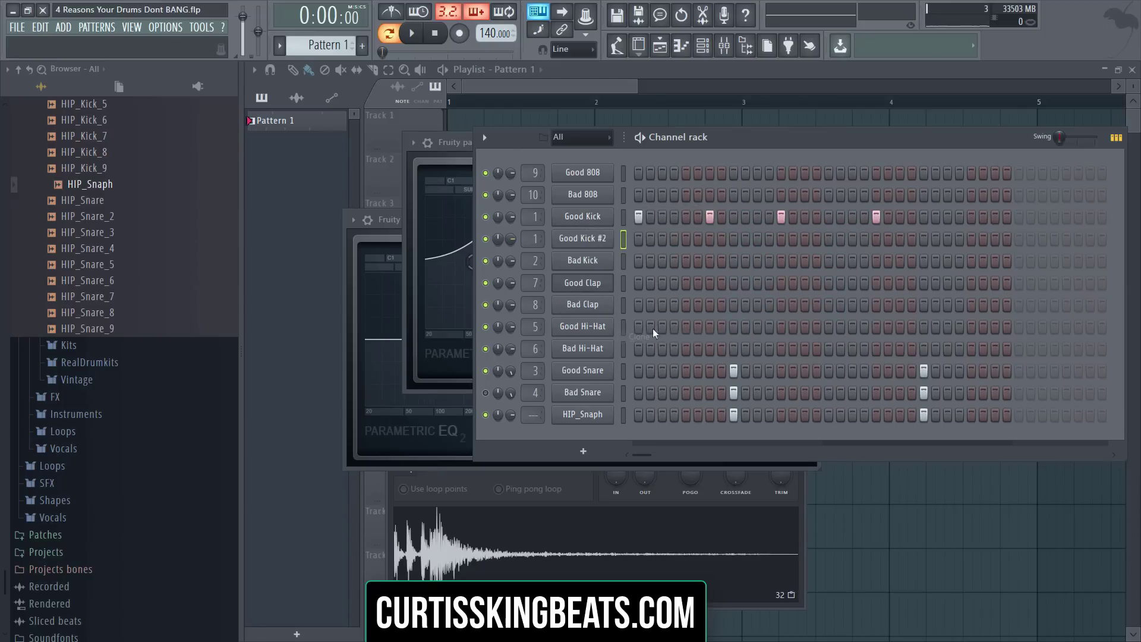
click(581, 240)
drag(609, 283, 611, 279)
click(588, 239)
click(587, 239)
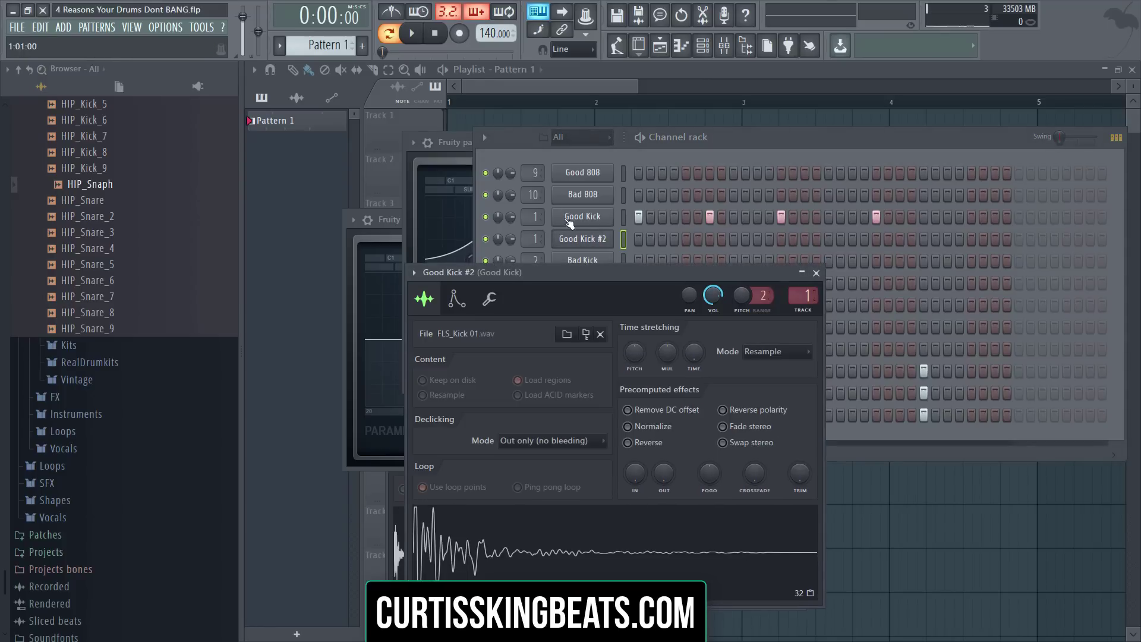
drag(806, 296, 806, 304)
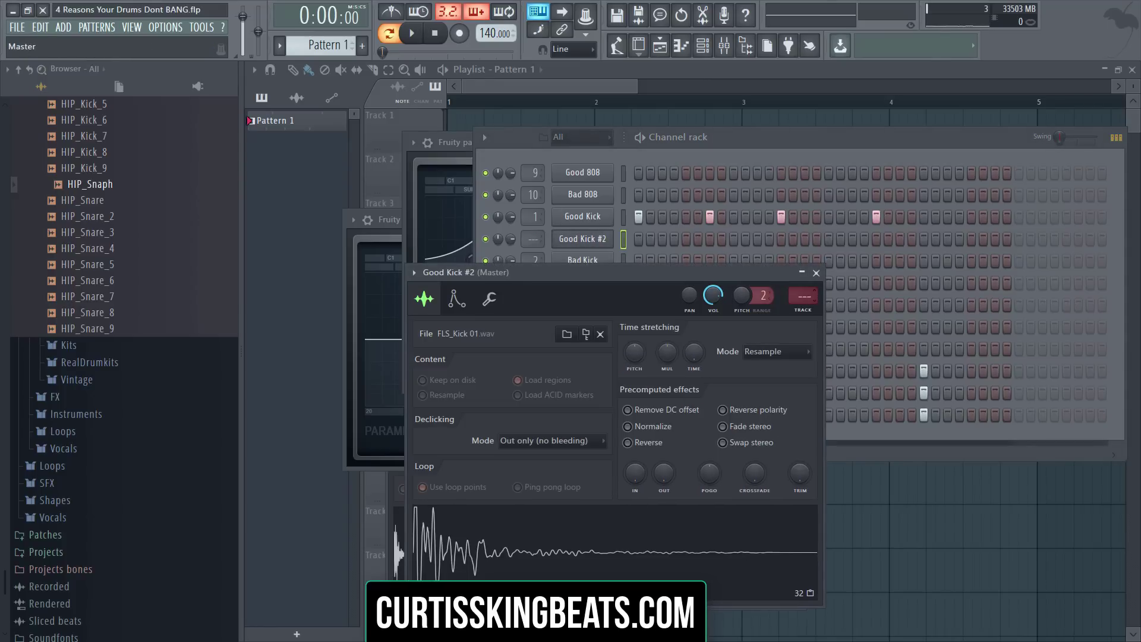
Step: Copy the Good Kick's four hits onto the Good Kick #2 channel and play the pattern with both layers
click(584, 239)
click(585, 239)
click(593, 217)
click(595, 239)
key(space)
click(596, 239)
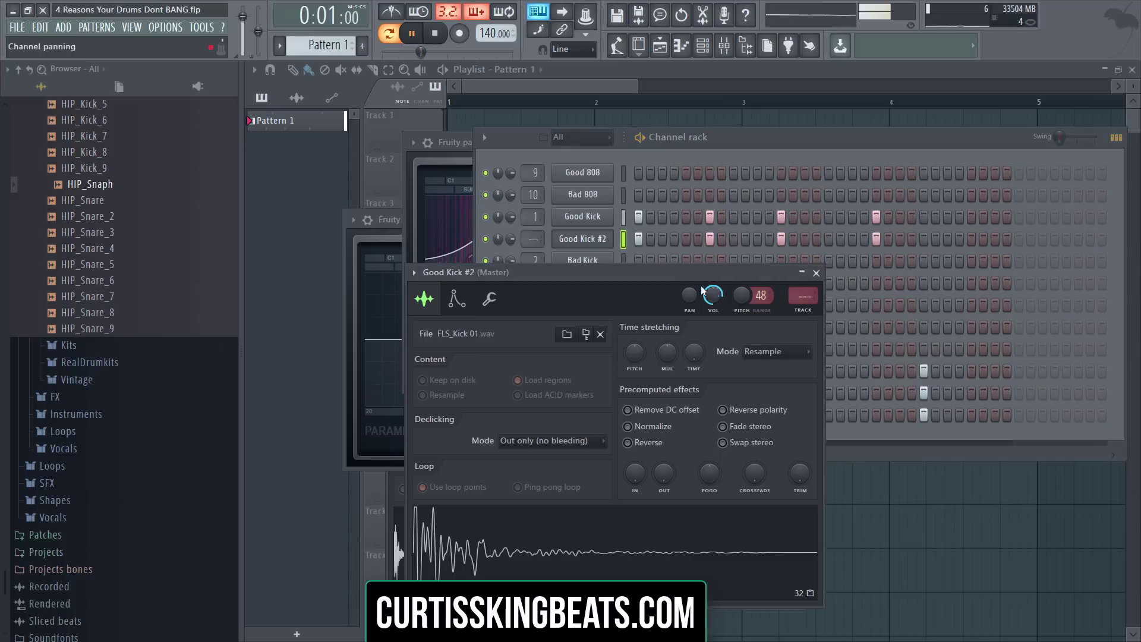
Step: Set Good Kick #2's pitch range to 48, try raising its pitch by about 588 cents during playback, and reset the pitch
mouse_move(742, 295)
mouse_down()
mouse_move(741, 283)
mouse_move(741, 304)
mouse_up()
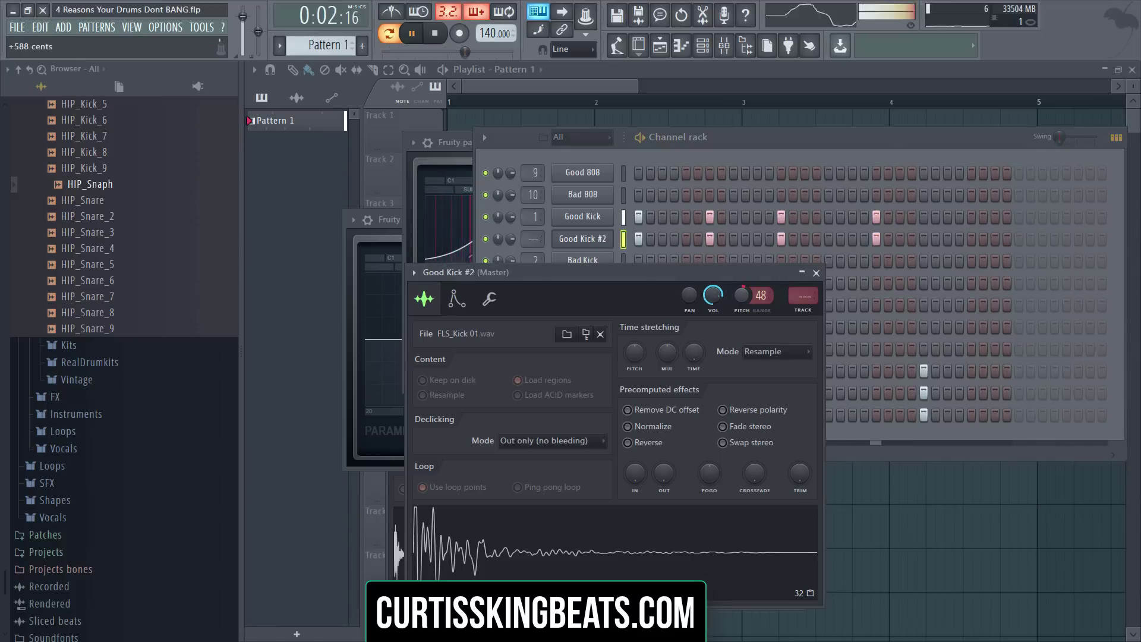
right_click(751, 301)
click(753, 303)
key(space)
Step: Transpose all four Good Kick #2 notes up to D5 in the piano roll and play the pattern
right_click(611, 238)
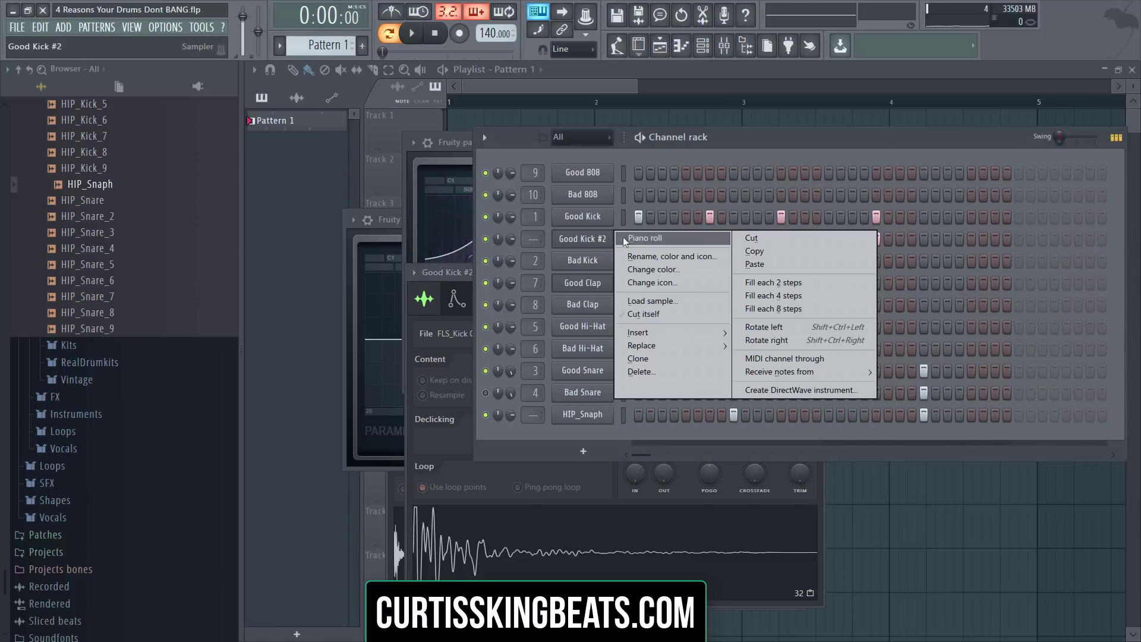
click(625, 238)
drag(391, 324, 350, 303)
key(space)
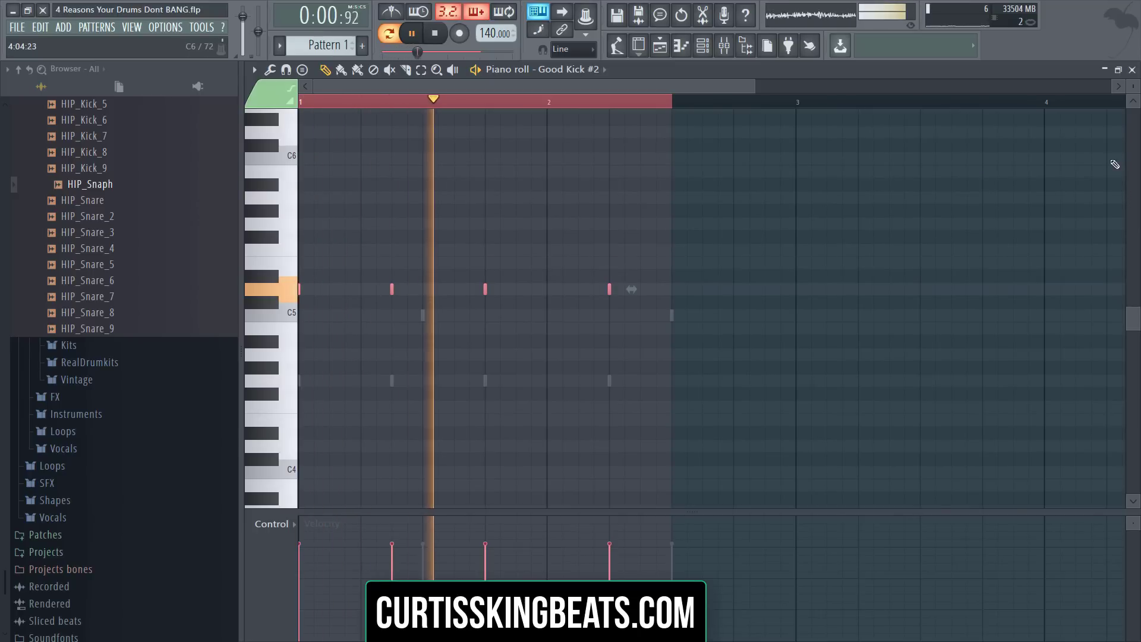
click(1132, 69)
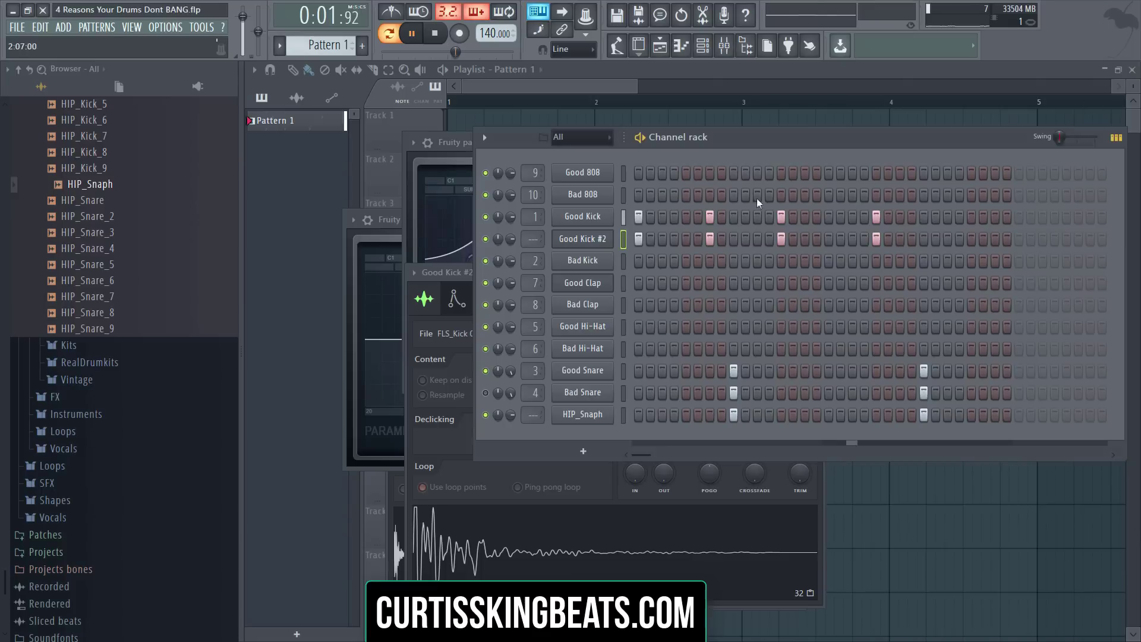
Step: Shorten the hold time of Good Kick #2's volume envelope slightly while listening to the pattern
click(580, 240)
click(456, 299)
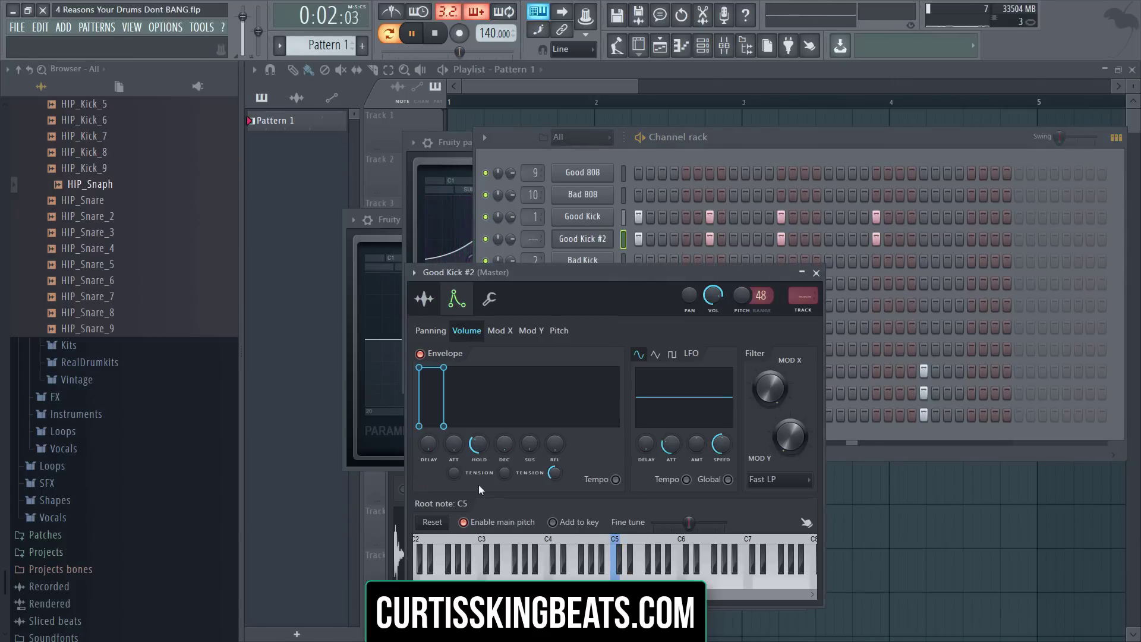
drag(474, 454, 479, 453)
key(space)
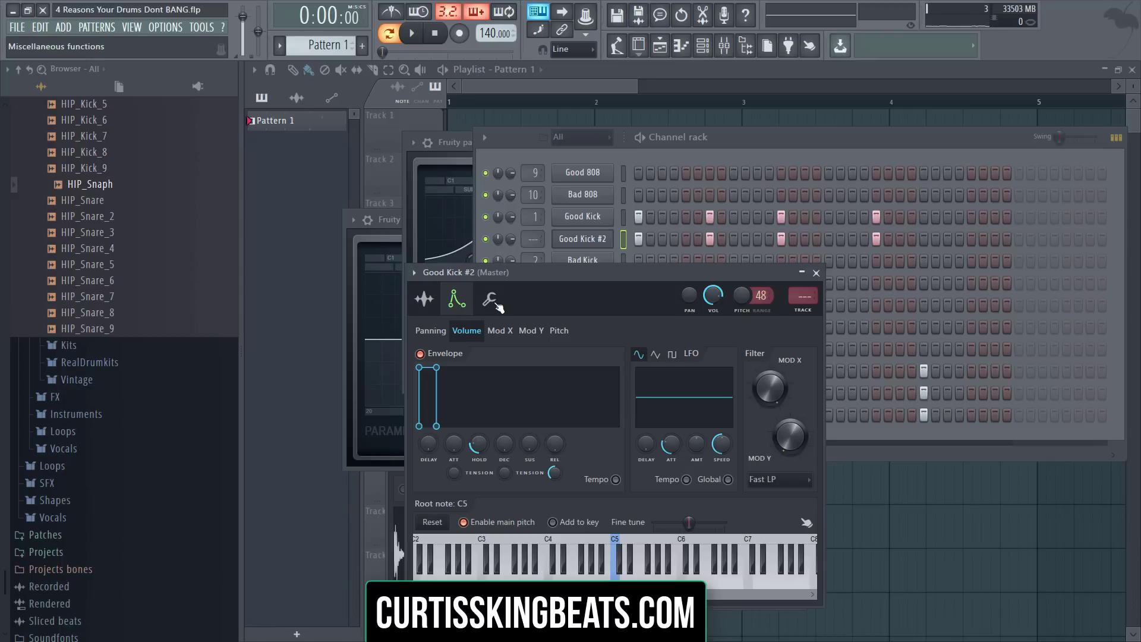
Step: Increase Good Kick #2's fine time shift slightly while playing the pattern, and return to the channel rack
click(491, 300)
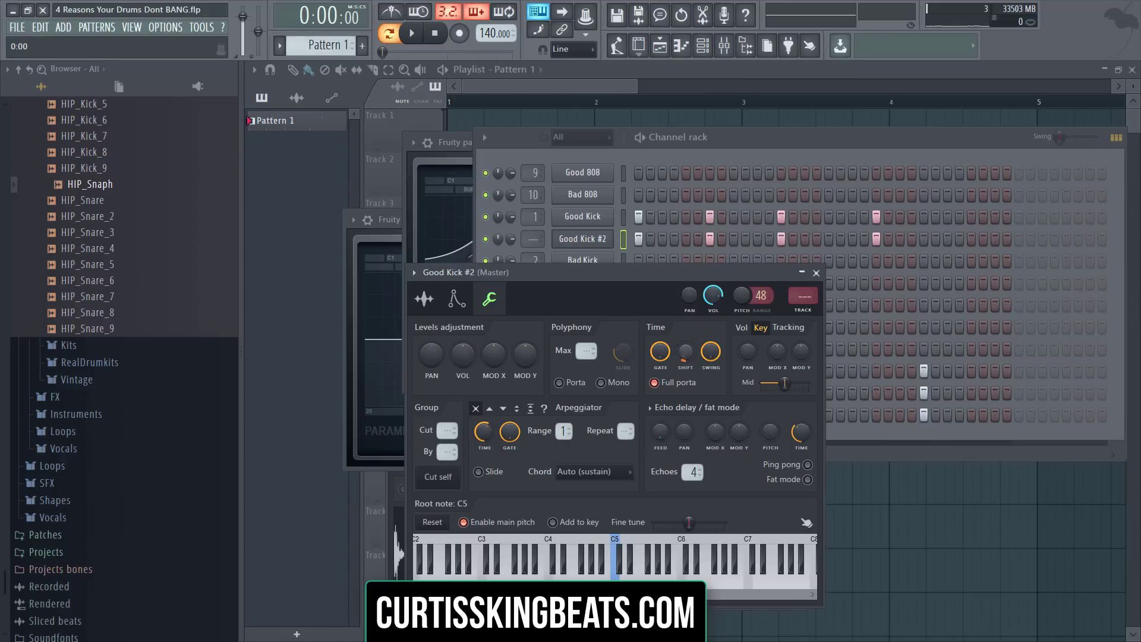
key(space)
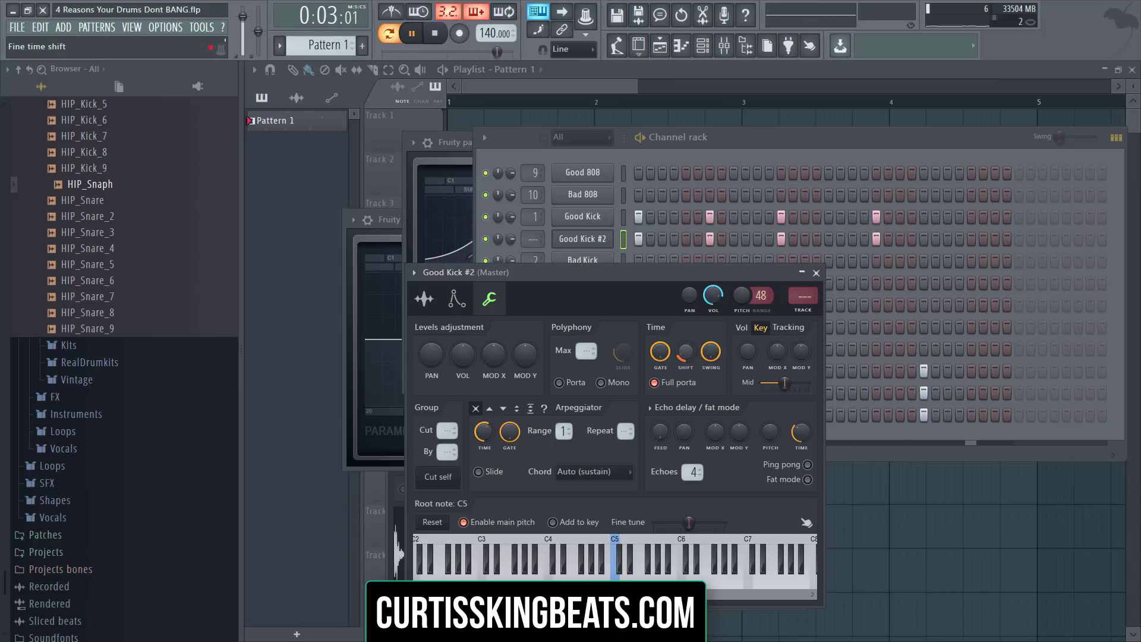
key(space)
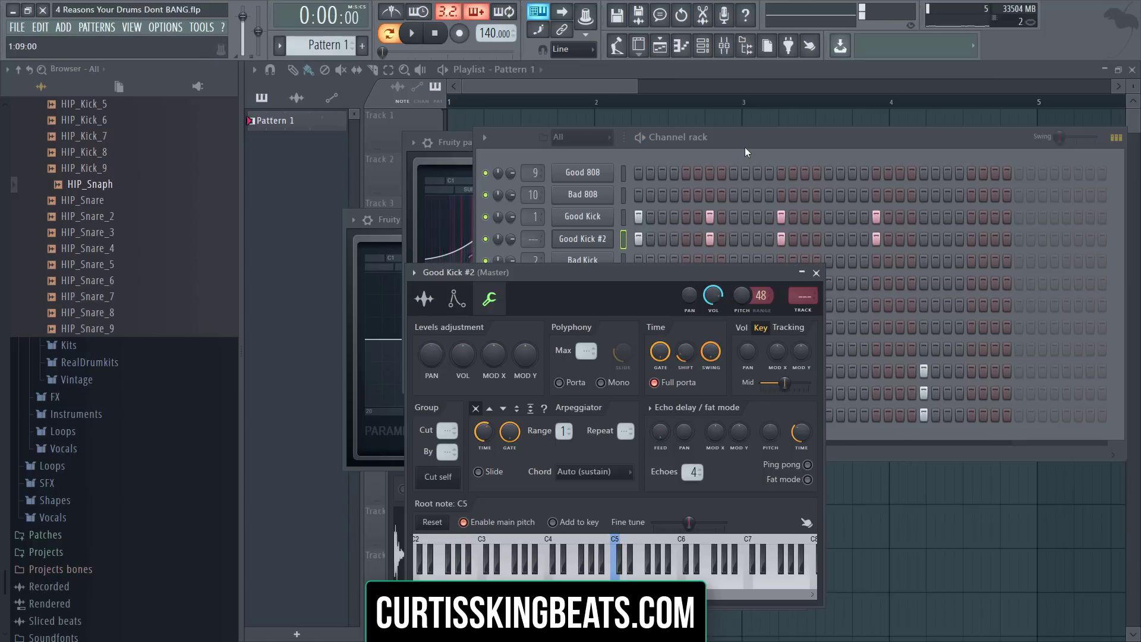
click(740, 150)
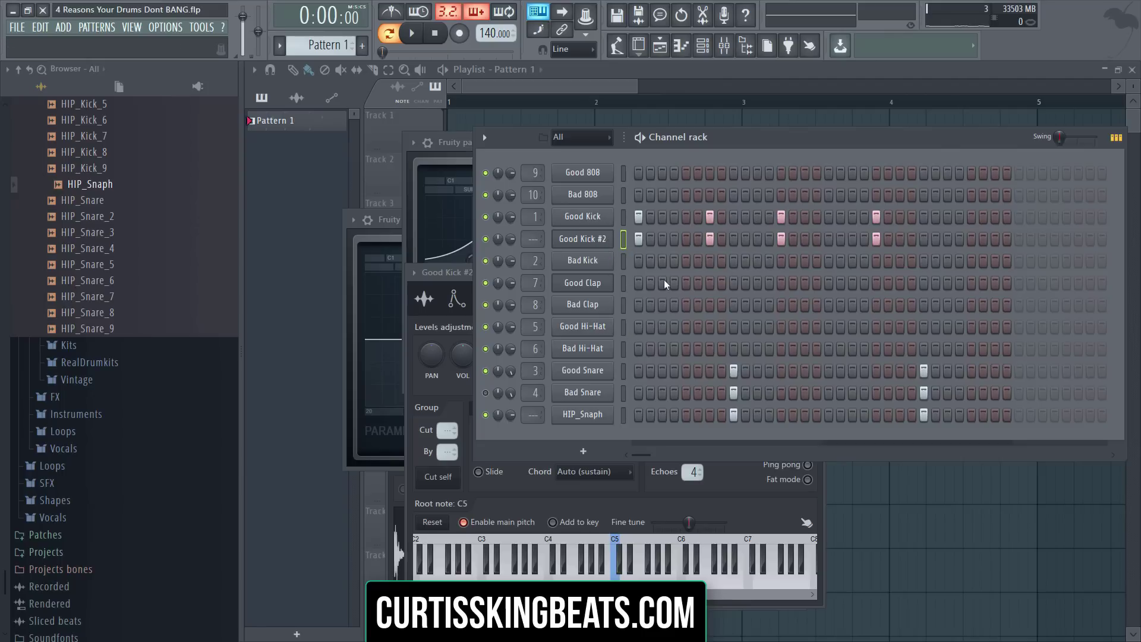
Step: Fill the Good Hi-Hat on every 2 steps and play the pattern with it
click(587, 330)
click(767, 148)
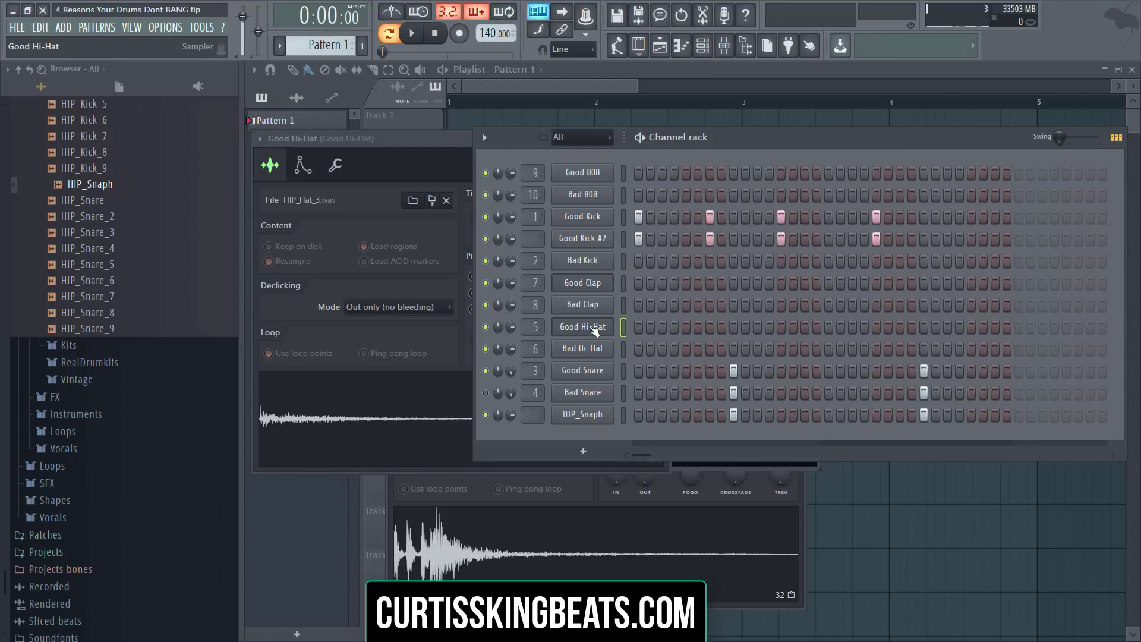
right_click(594, 328)
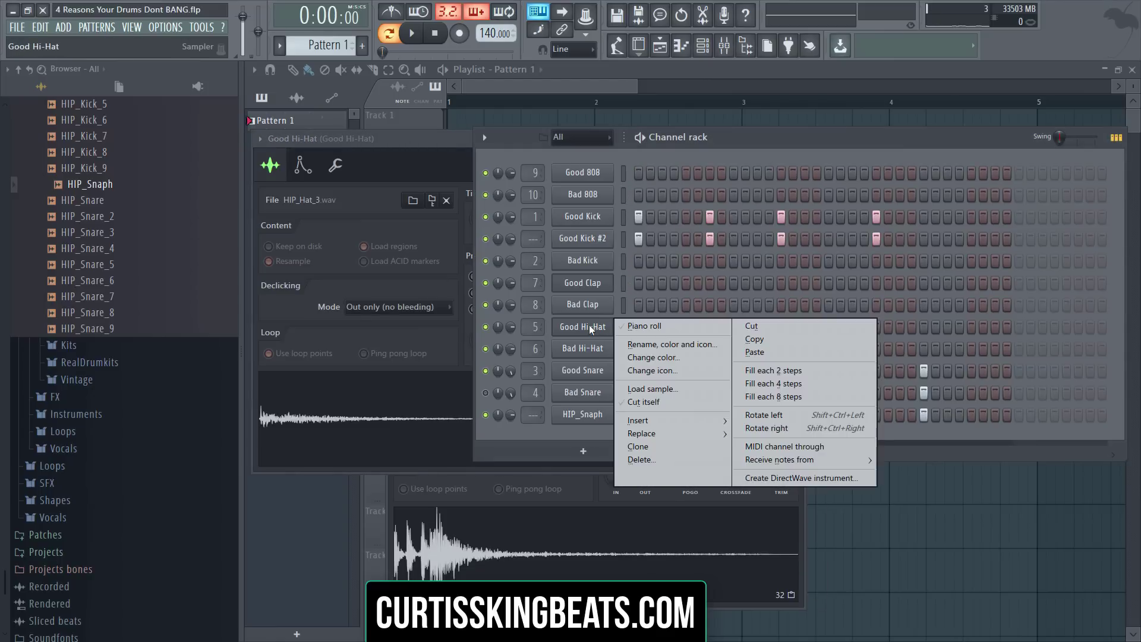
click(794, 371)
key(space)
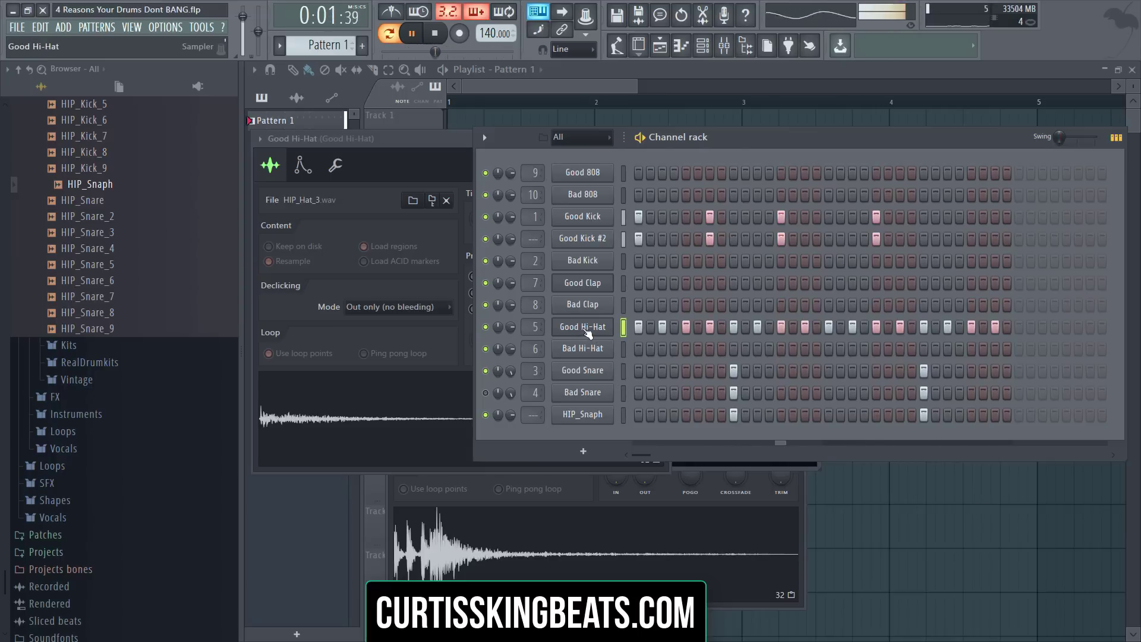
click(587, 333)
key(space)
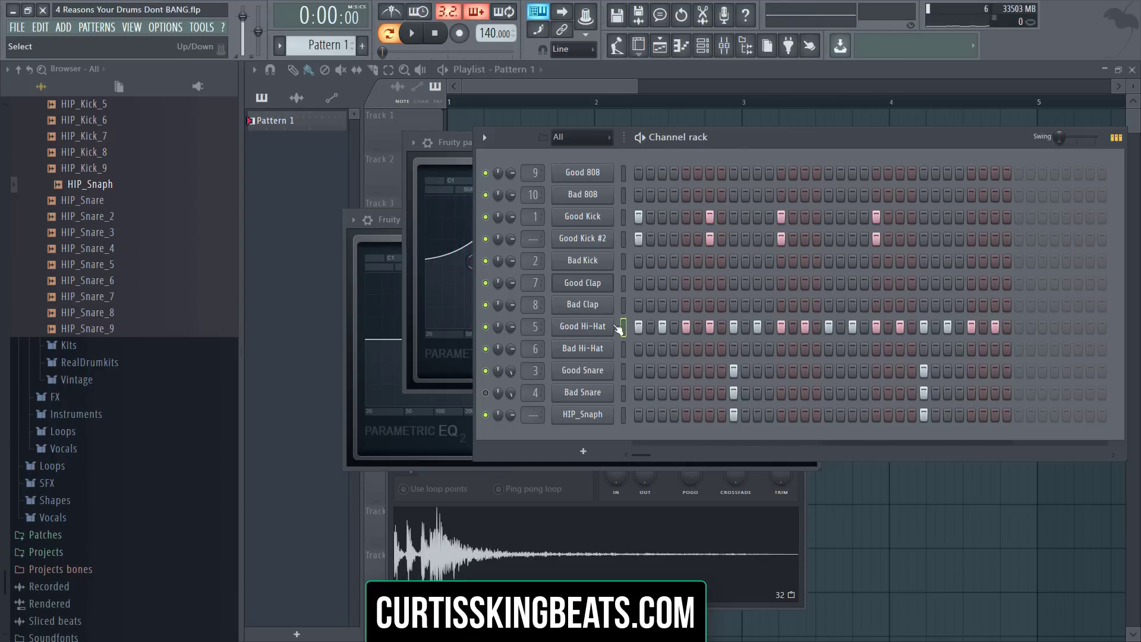
Step: Fill the Bad Hi-Hat on every 2 steps, clear the Good Hi-Hat's hits and play the pattern
click(591, 349)
click(807, 164)
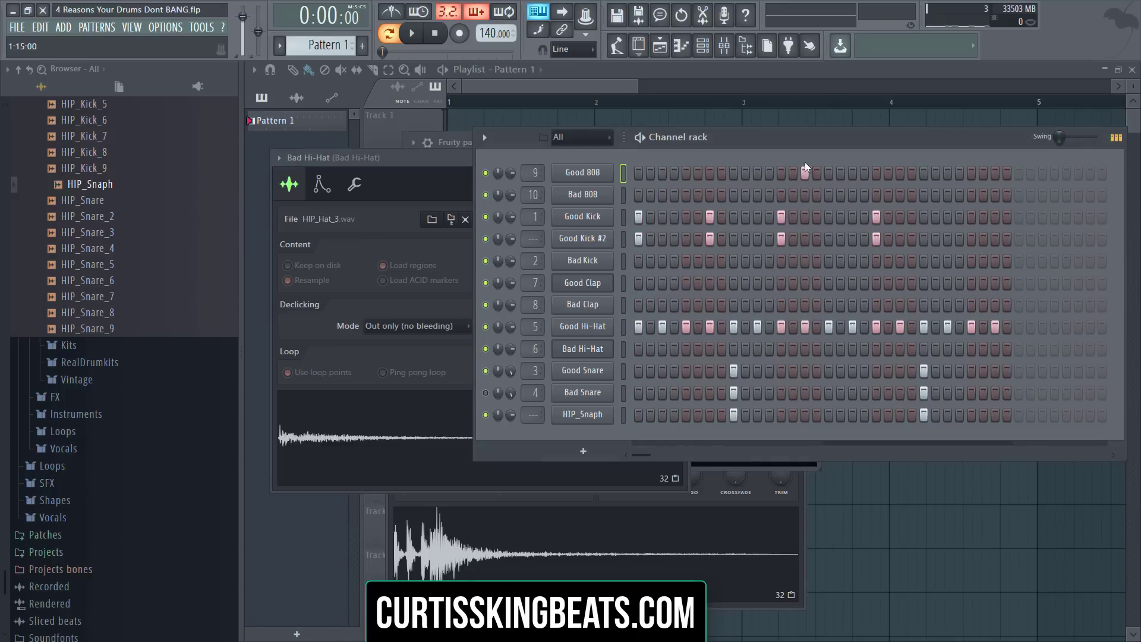
click(593, 348)
right_click(592, 348)
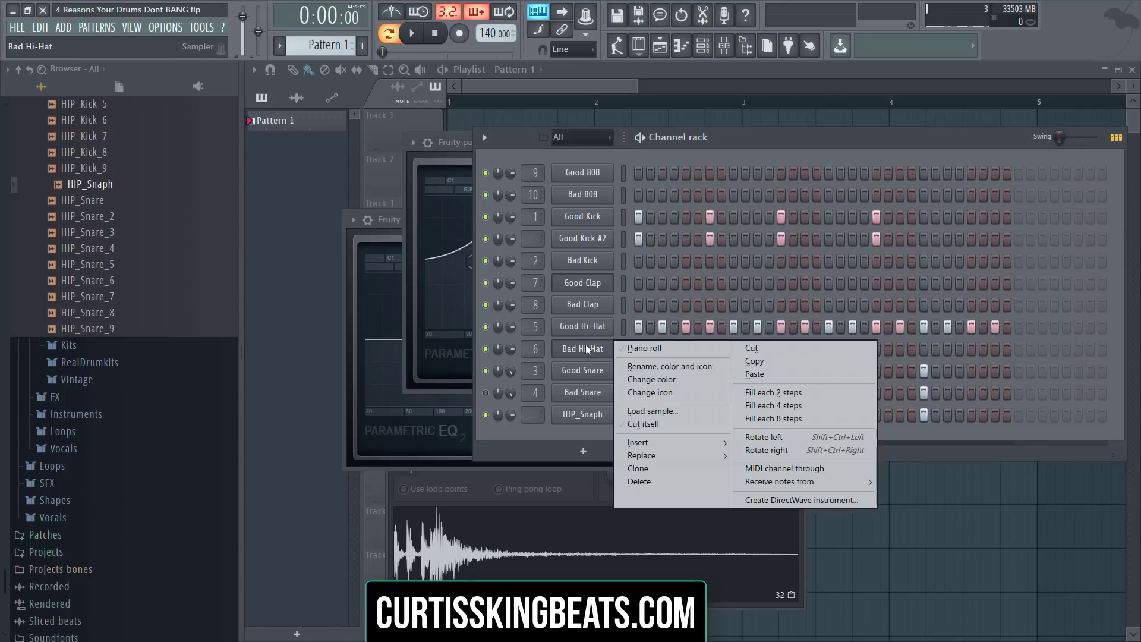
click(752, 392)
drag(699, 327, 1101, 358)
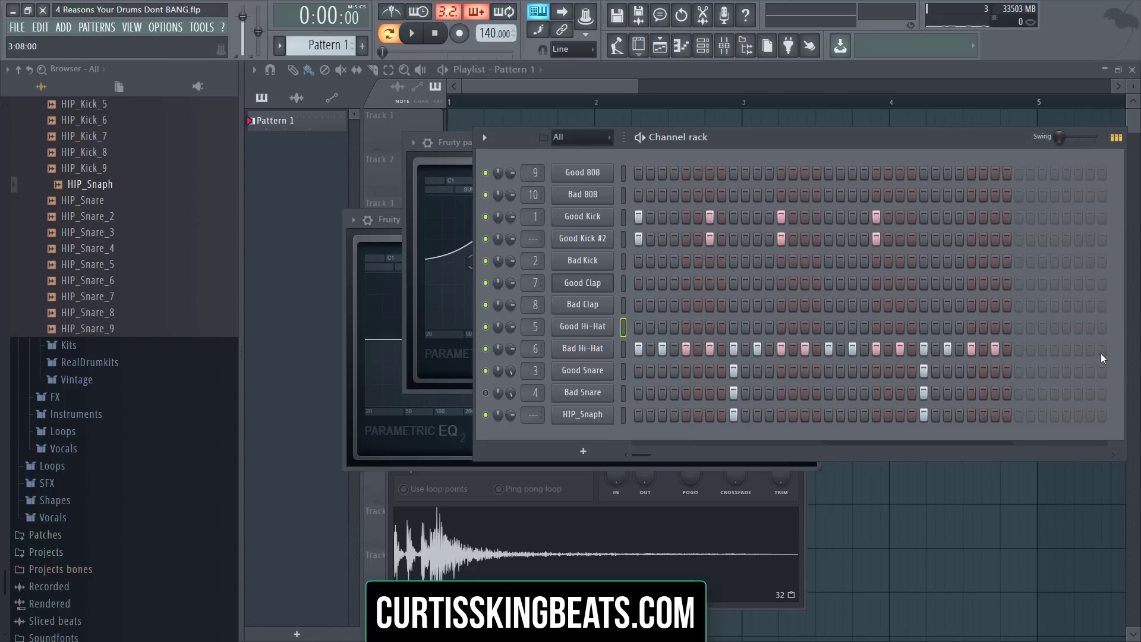
key(space)
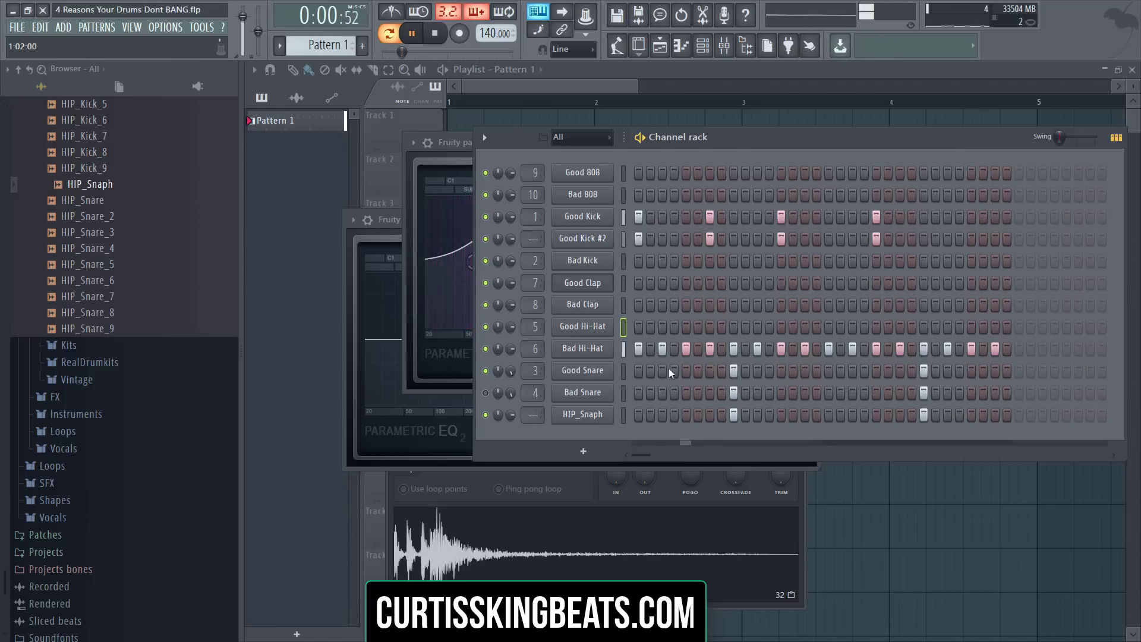
key(space)
Step: Inspect the Bad Hi-Hat's waveform and volume envelope, and audition the pattern with that hi-hat
click(583, 348)
click(350, 453)
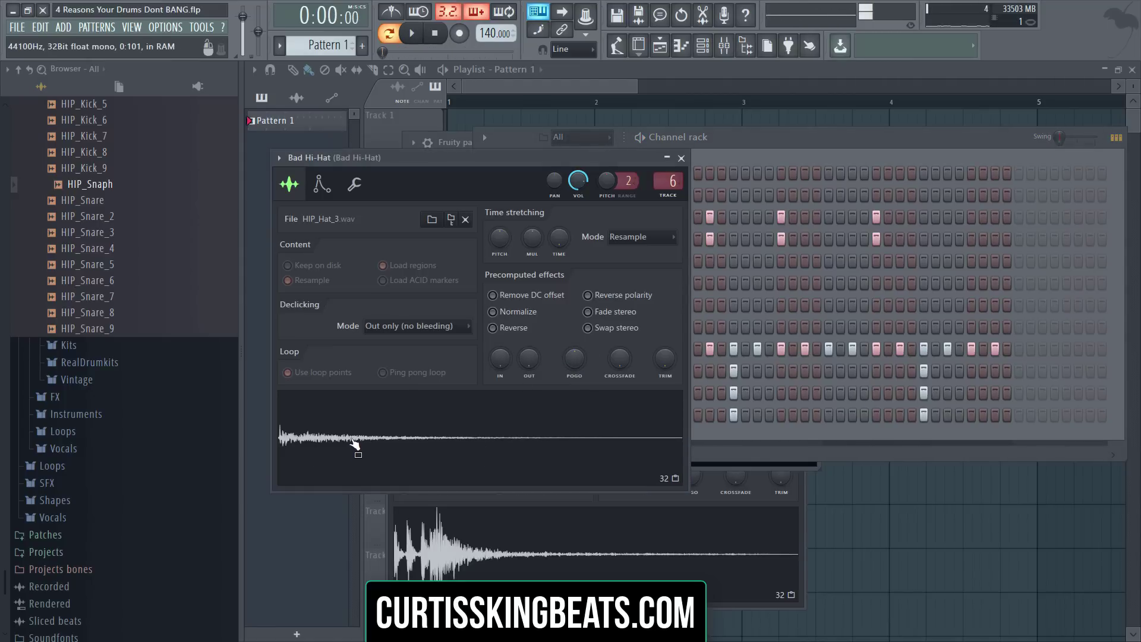
click(324, 185)
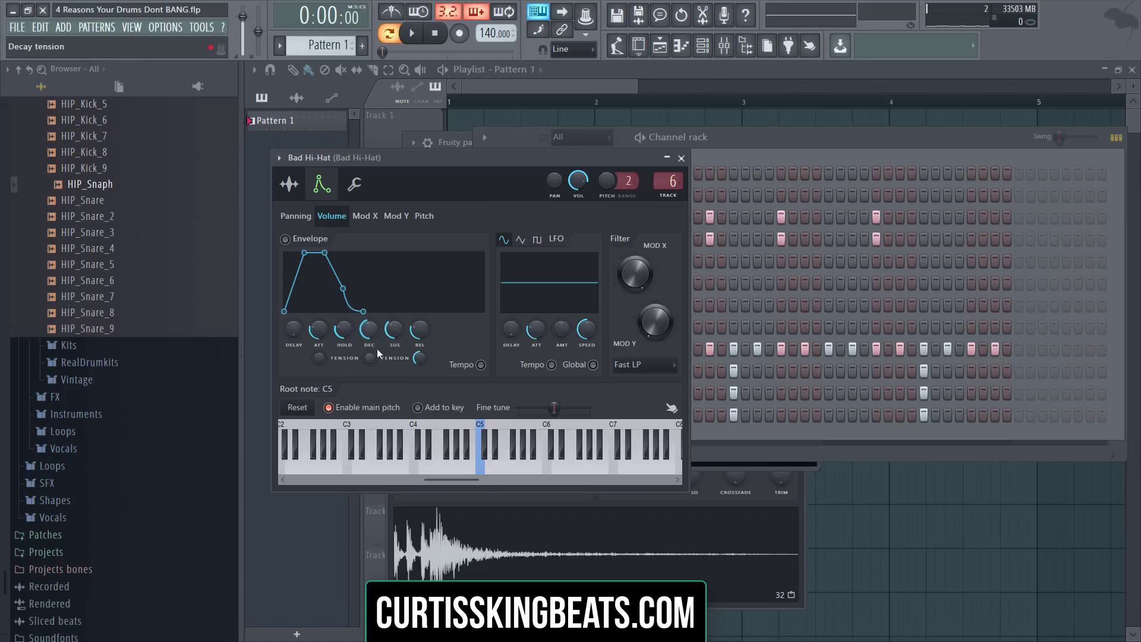
click(757, 140)
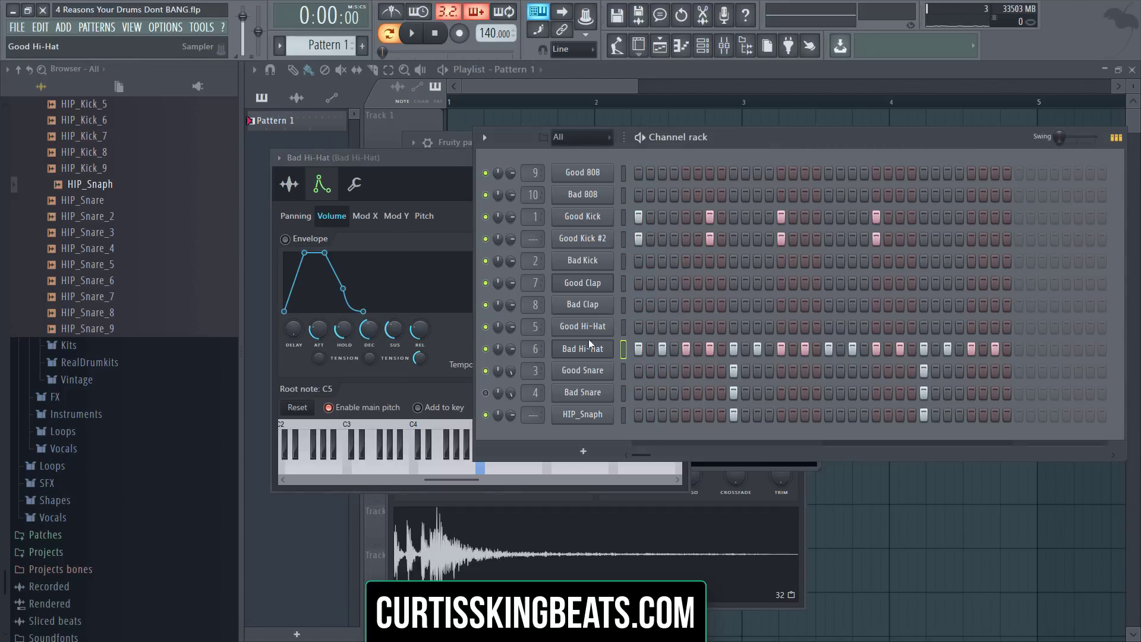
right_click(584, 351)
click(657, 417)
key(space)
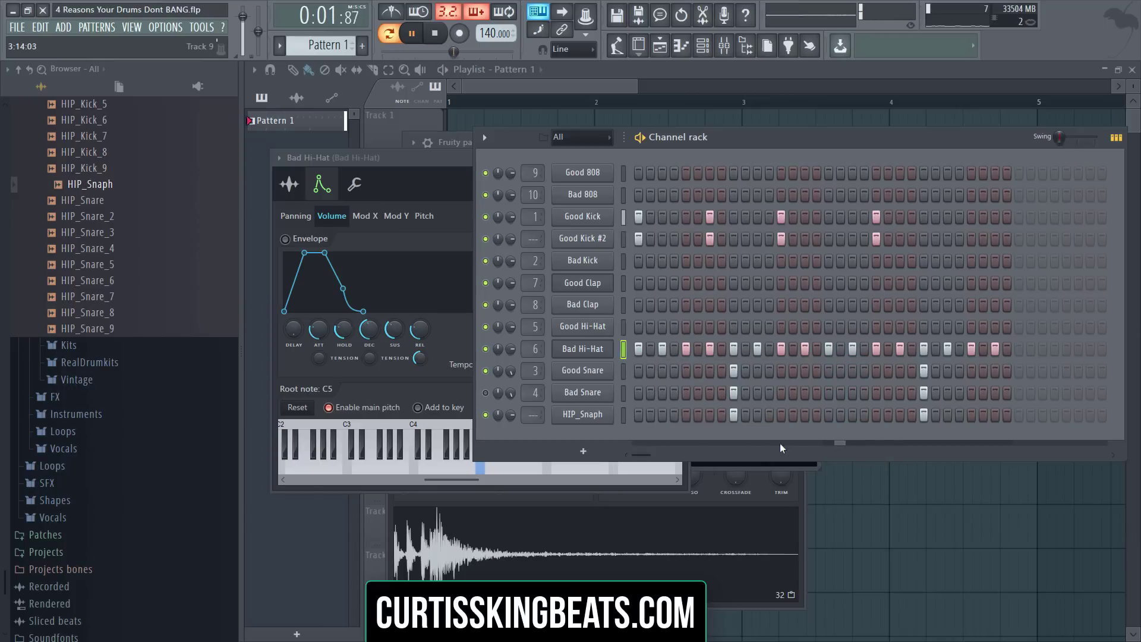
key(space)
click(596, 355)
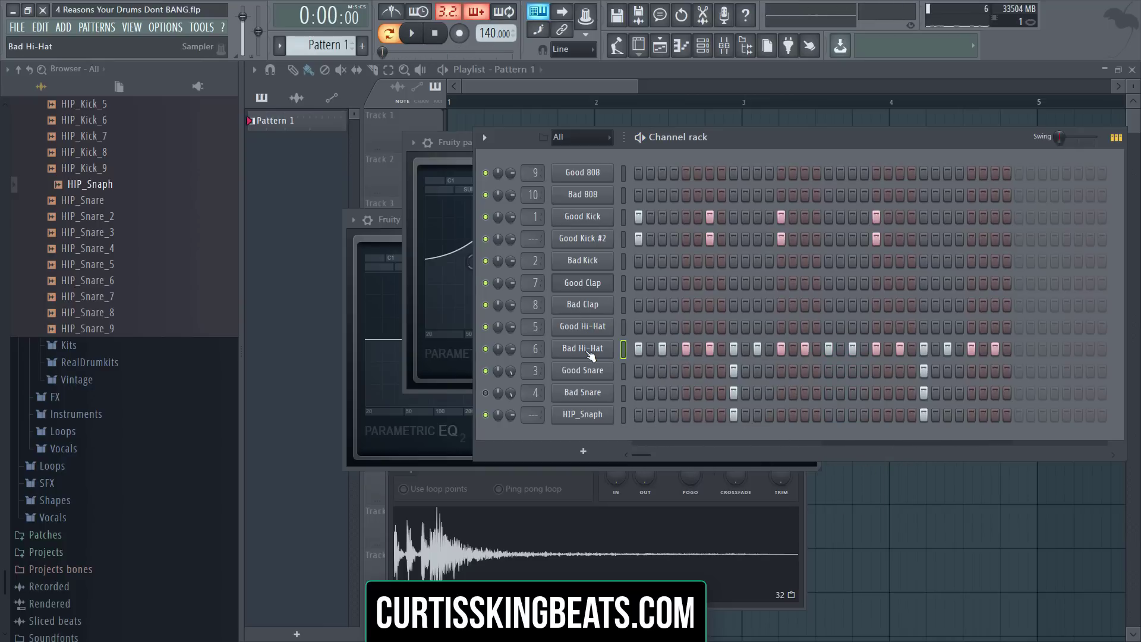
click(592, 354)
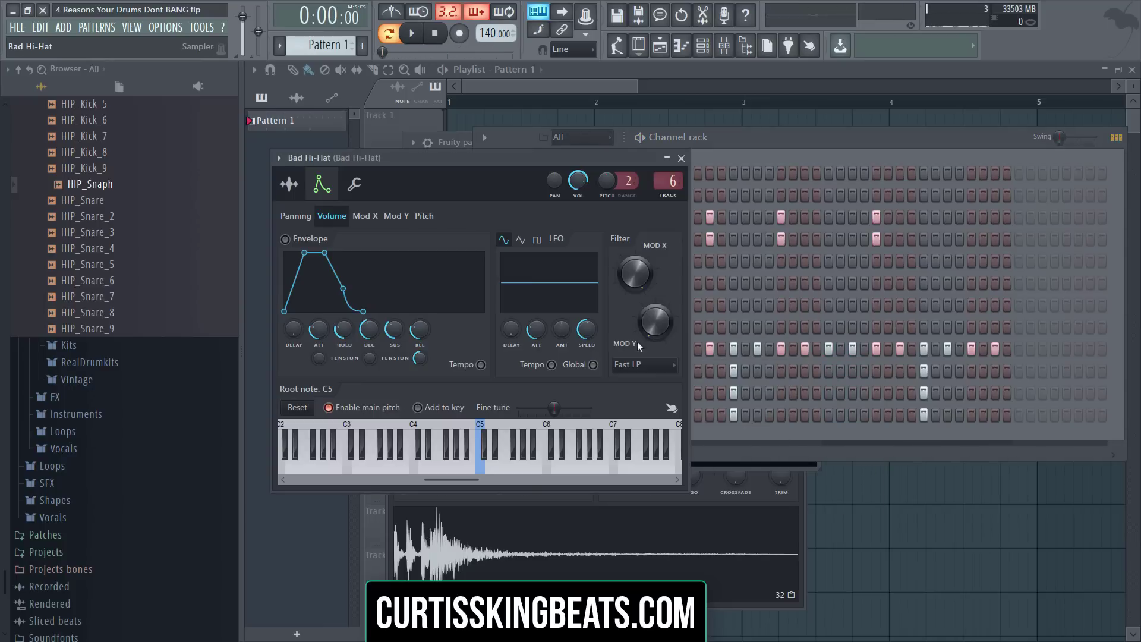
drag(755, 148, 746, 150)
Step: Copy the Bad Hi-Hat's steps onto the Good Hi-Hat, clear the Bad Hi-Hat's hits and play the pattern
click(575, 355)
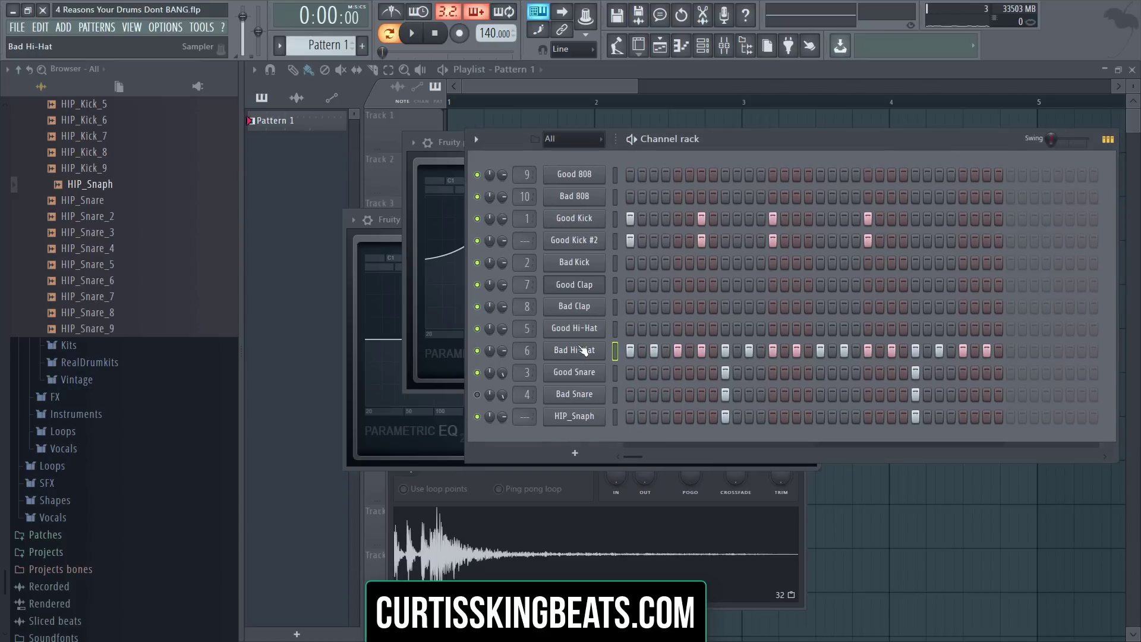
click(581, 334)
click(712, 138)
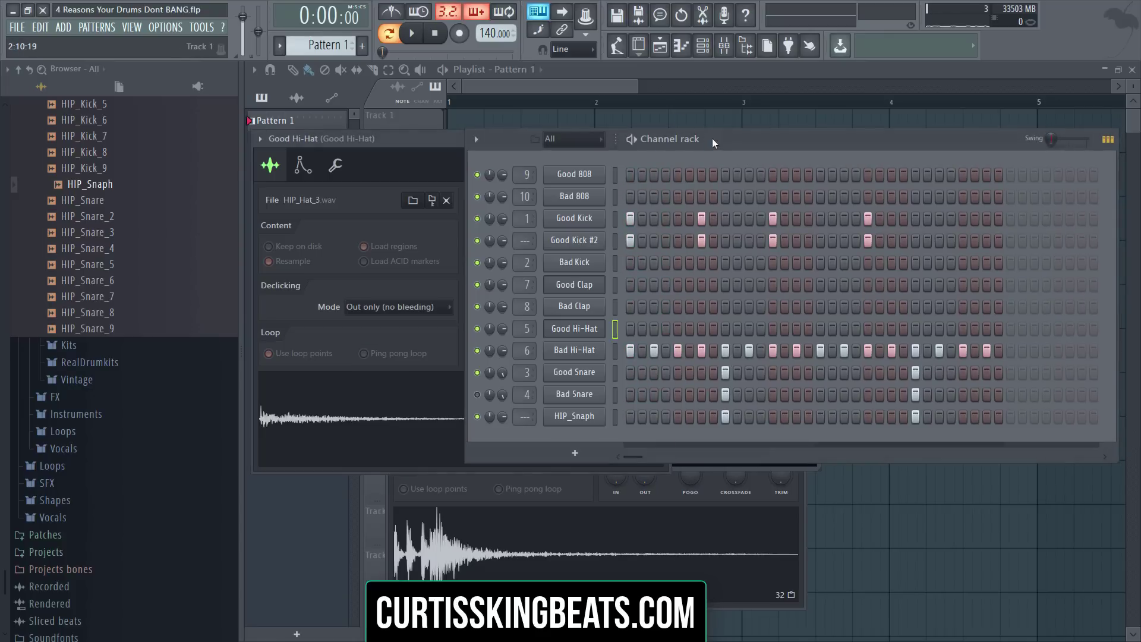
click(590, 329)
key(ctrl+v)
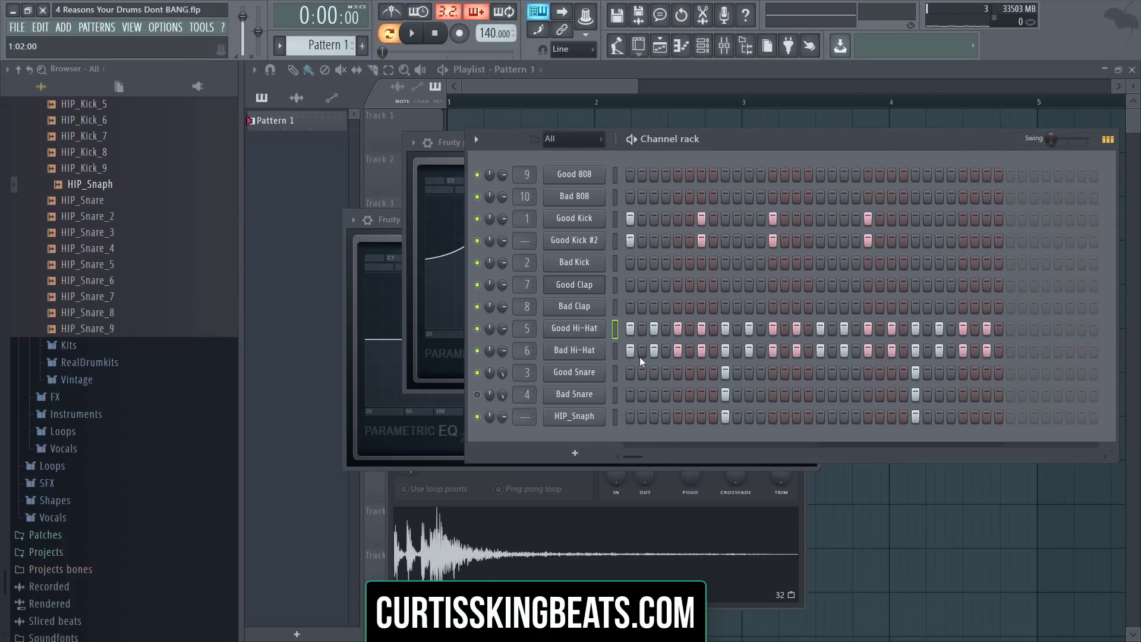
drag(641, 358, 948, 361)
key(space)
click(580, 329)
key(space)
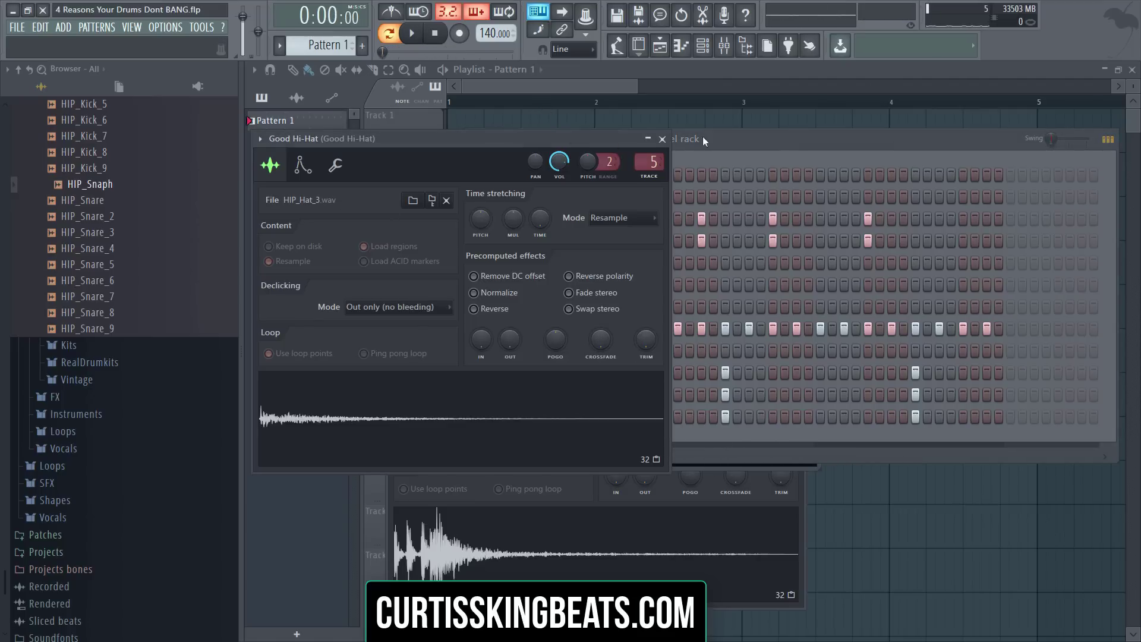
Step: Enable the Good Hi-Hat's volume envelope with a short hold and zero attack, decay, sustain and release, and audition the pattern
click(303, 165)
drag(299, 309, 300, 339)
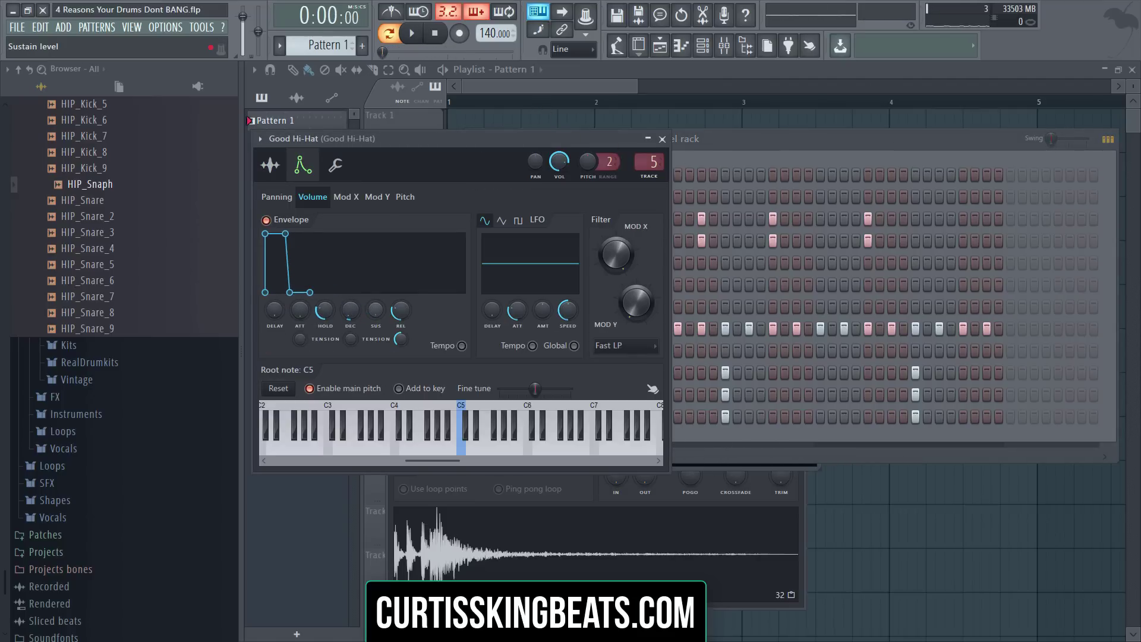
drag(325, 310, 326, 313)
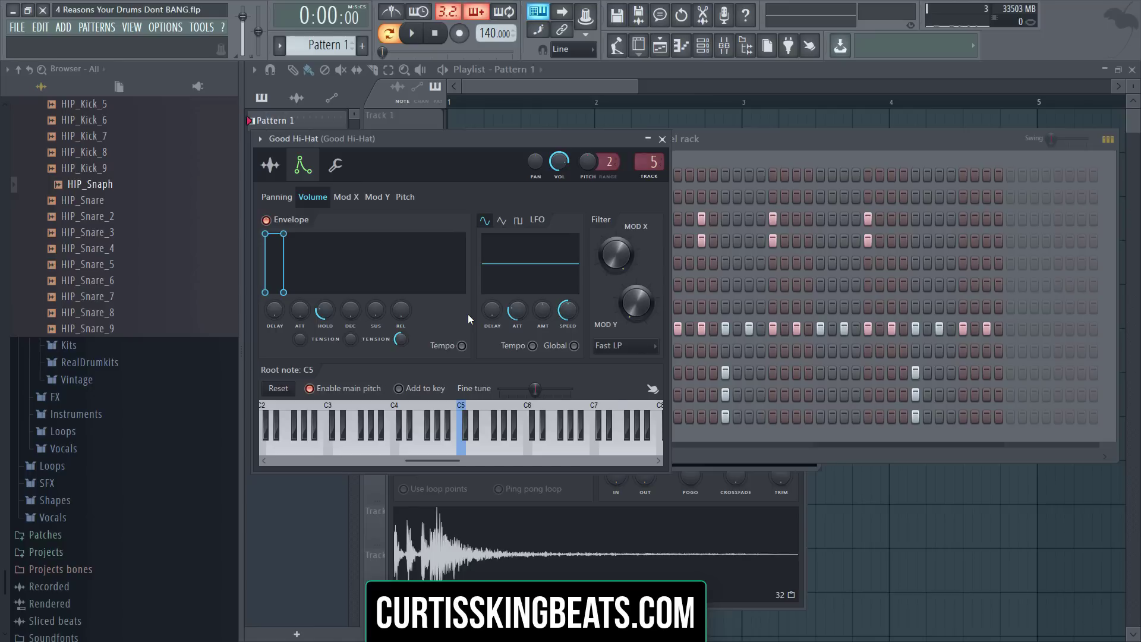
key(space)
key(space)
Step: Review the Good Hi-Hat's miscellaneous functions, volume envelope and sample settings
click(330, 170)
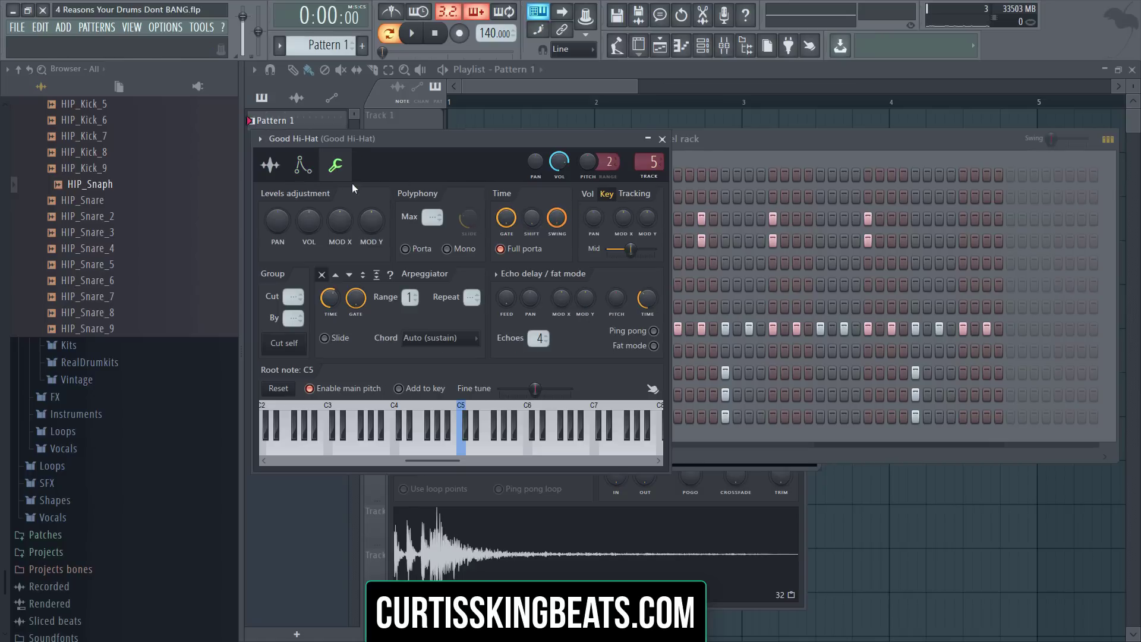
click(303, 166)
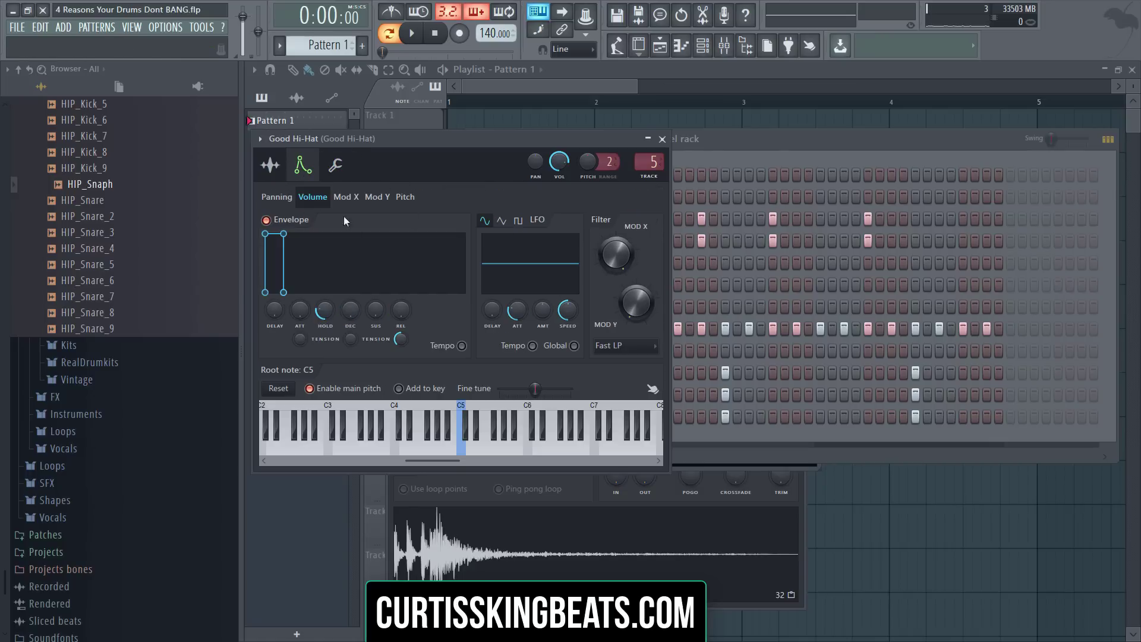
click(336, 165)
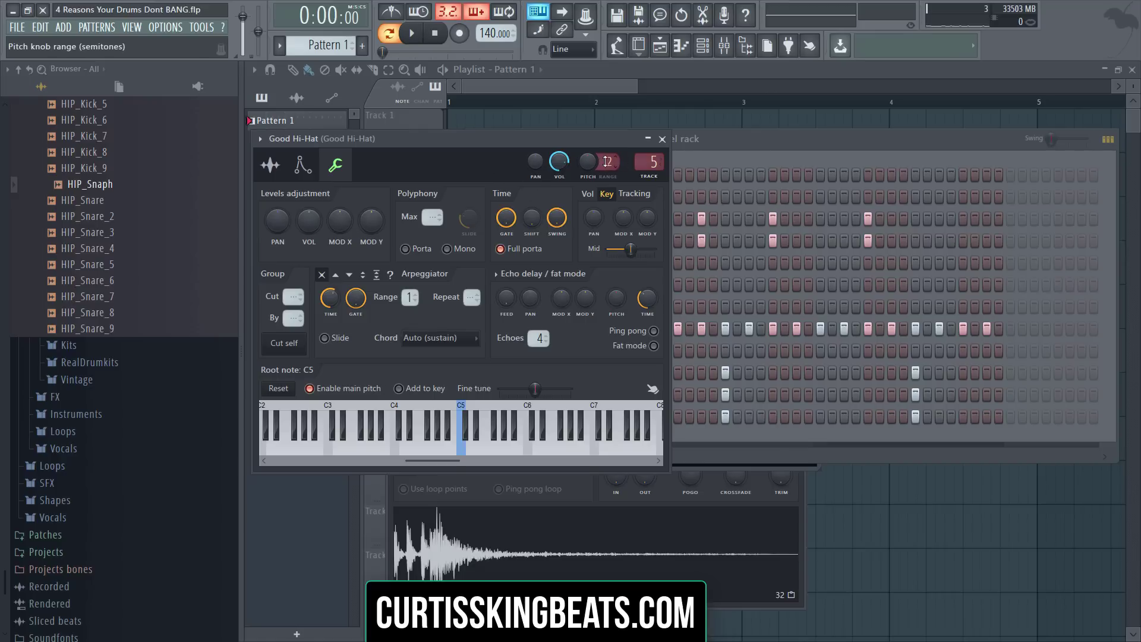
click(271, 165)
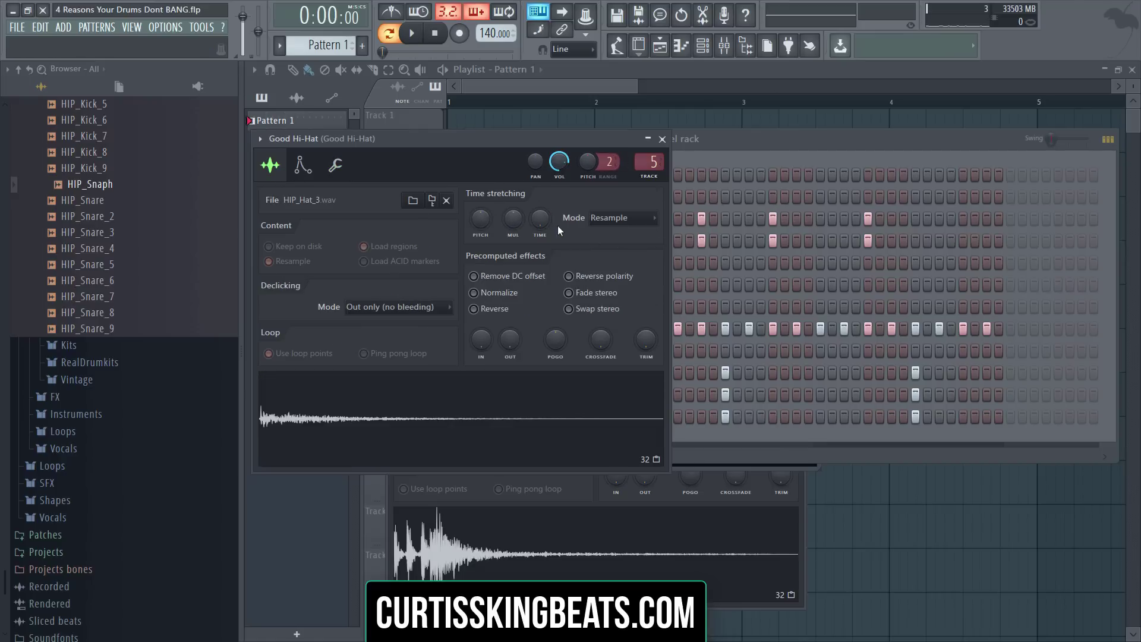
Step: Play the pattern, check the Good Hi-Hat's volume envelope and open its notes in the piano roll
key(space)
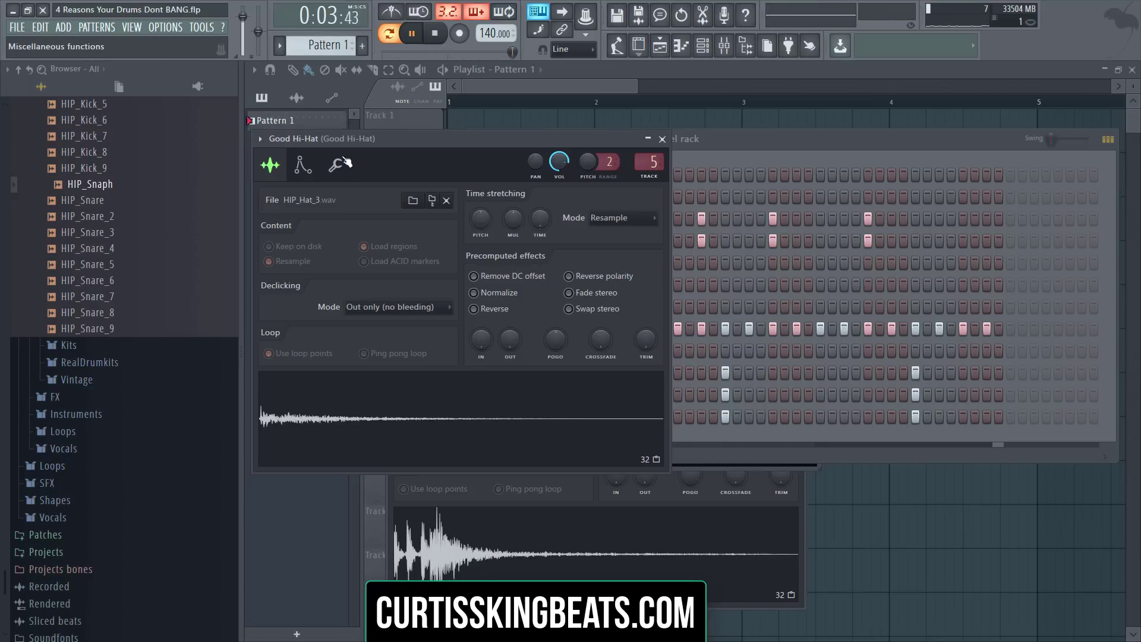
click(778, 136)
click(575, 329)
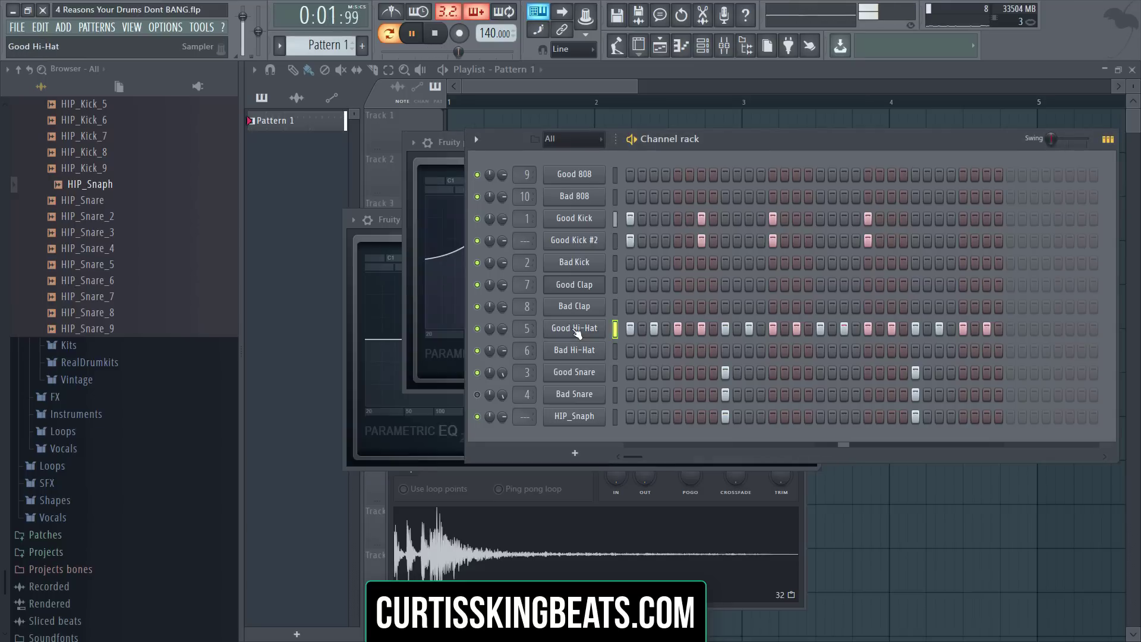
click(303, 165)
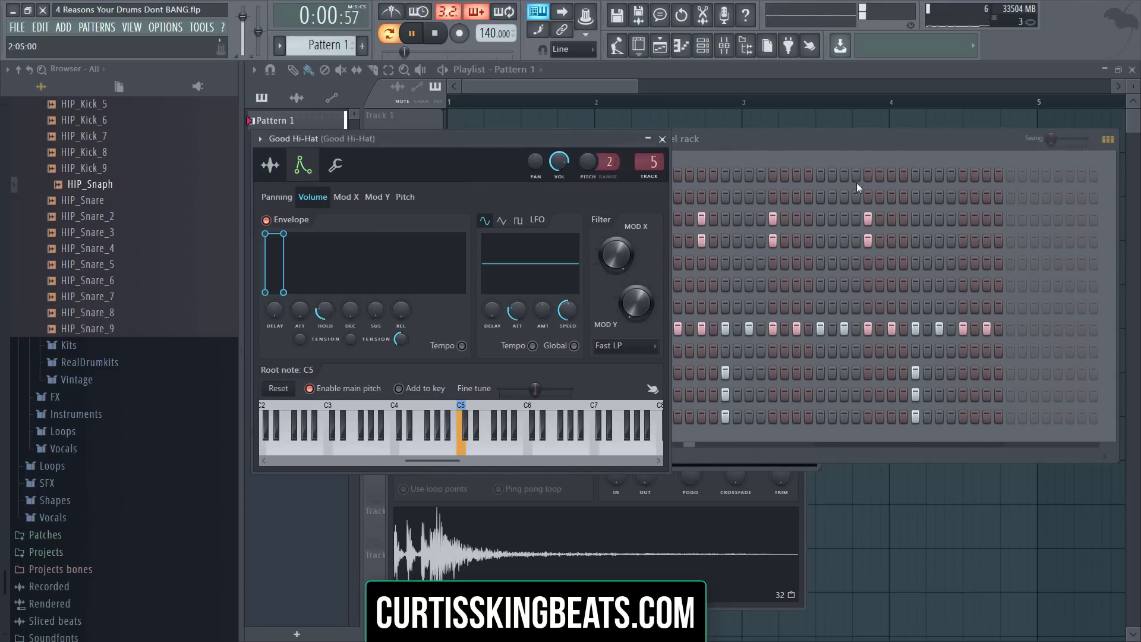
click(774, 155)
right_click(597, 332)
click(635, 328)
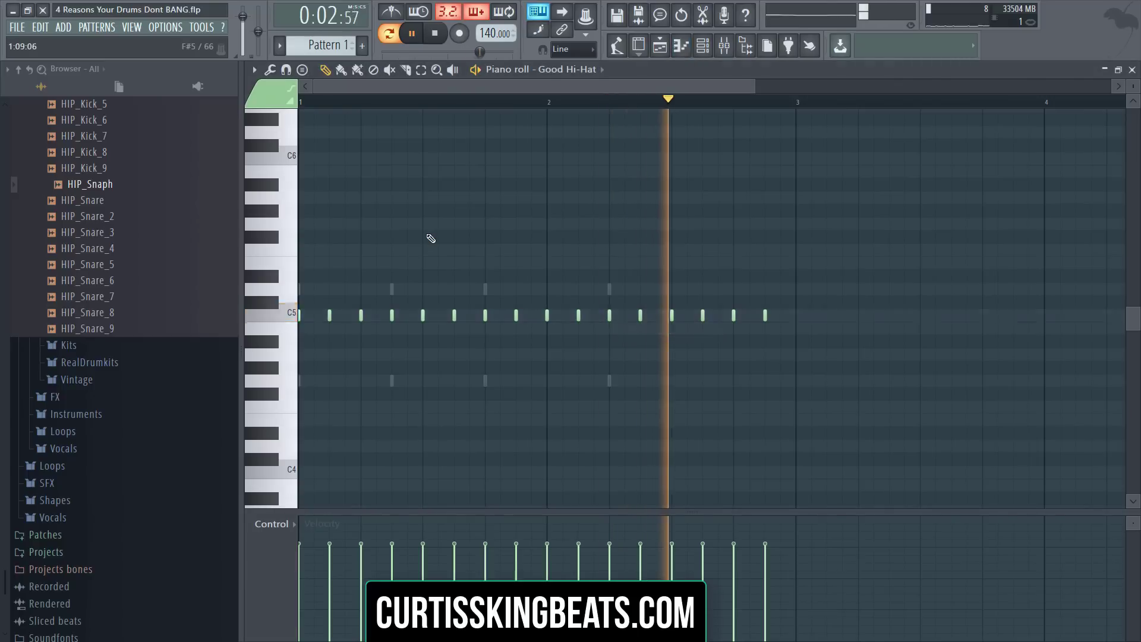
click(421, 70)
key(space)
drag(431, 282, 441, 350)
key(ctrl+l)
key(ctrl+z)
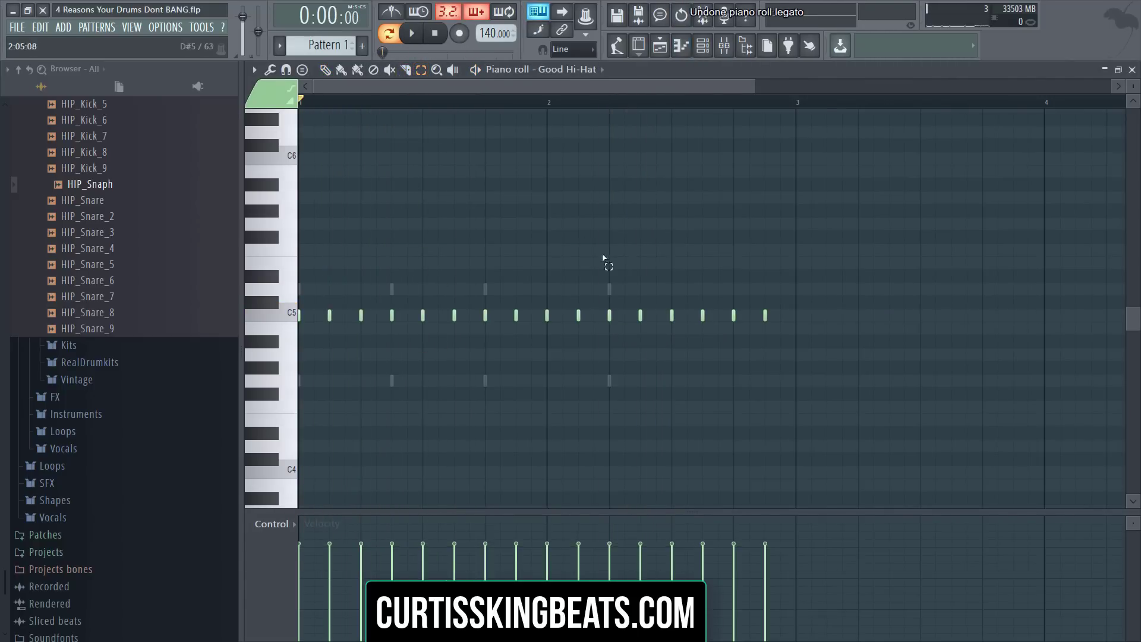
Step: Extend the C5 hi-hat note on beat 3 of bar 1 to meet the next hit and audition it
mouse_move(419, 297)
mouse_down()
mouse_move(429, 328)
mouse_move(422, 317)
mouse_up()
click(423, 330)
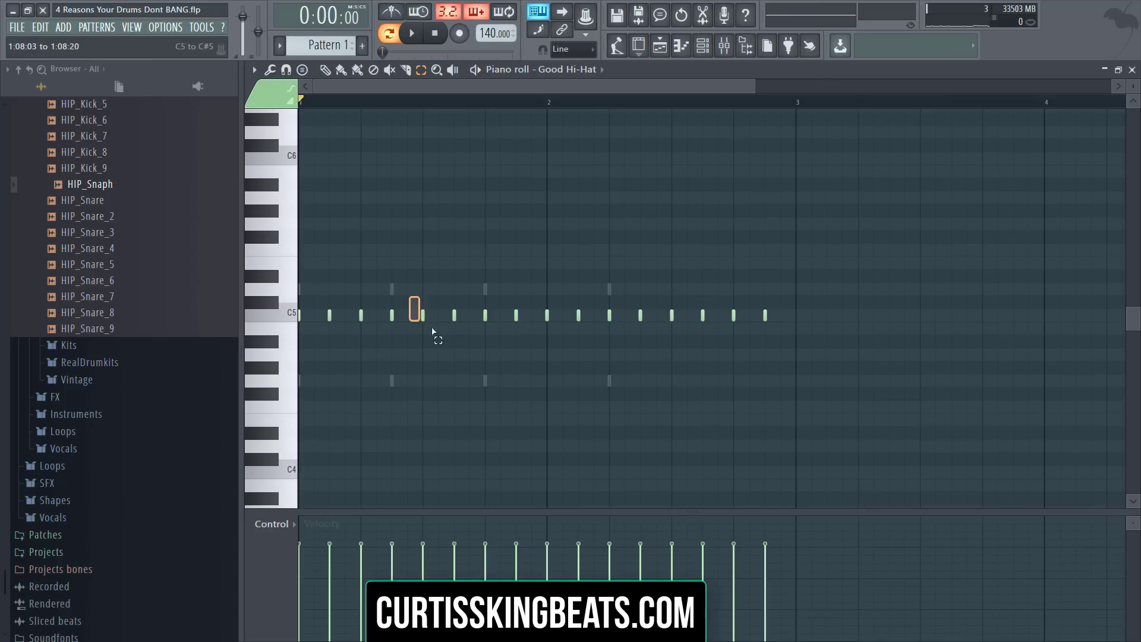
key(space)
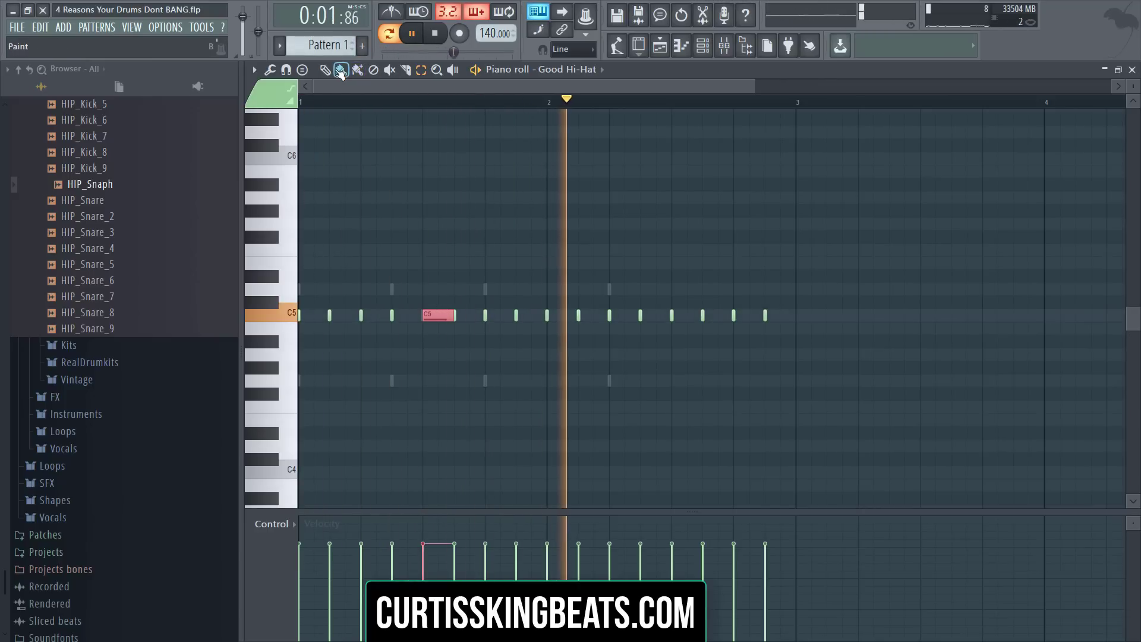
key(space)
Step: Try chopping the extended hi-hat note at a 1/4 beat snap and audition the split
click(572, 48)
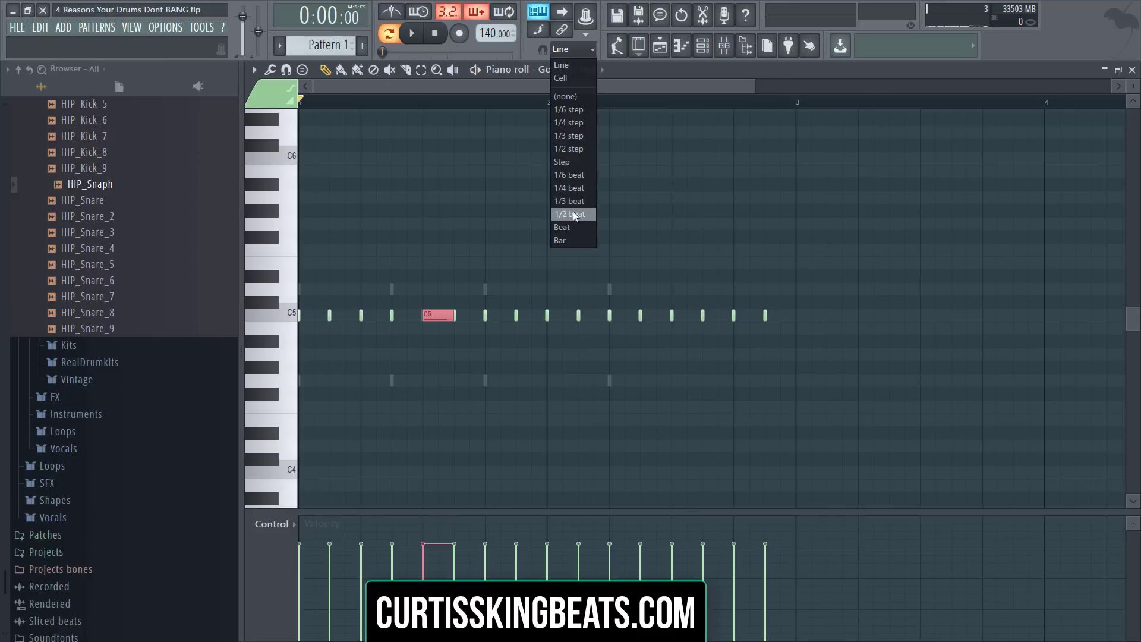
click(581, 191)
key(ctrl+u)
key(space)
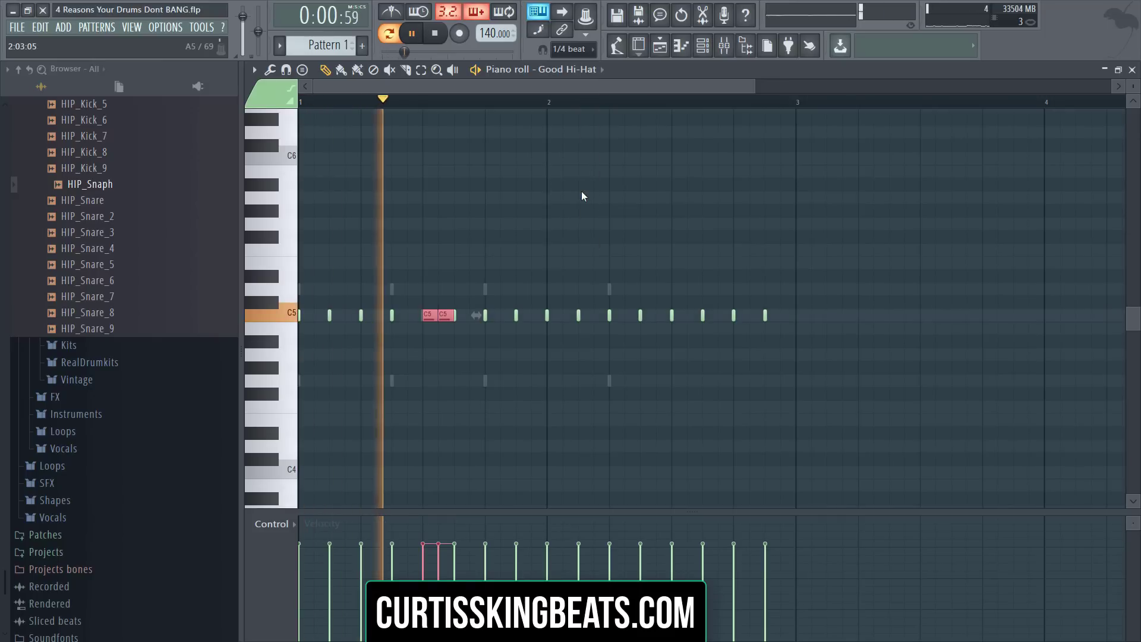
key(ctrl+z)
Step: Chop the extended hi-hat note into a roll at 1/3 step snap, taper its velocities downward and audition it
click(571, 49)
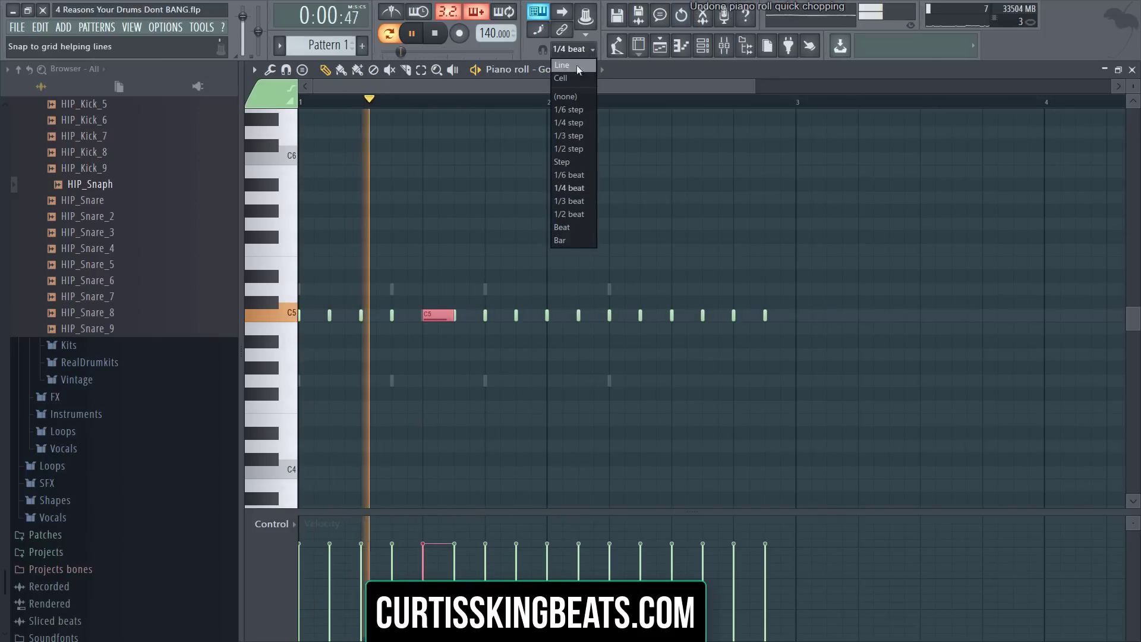
click(569, 135)
key(ctrl+u)
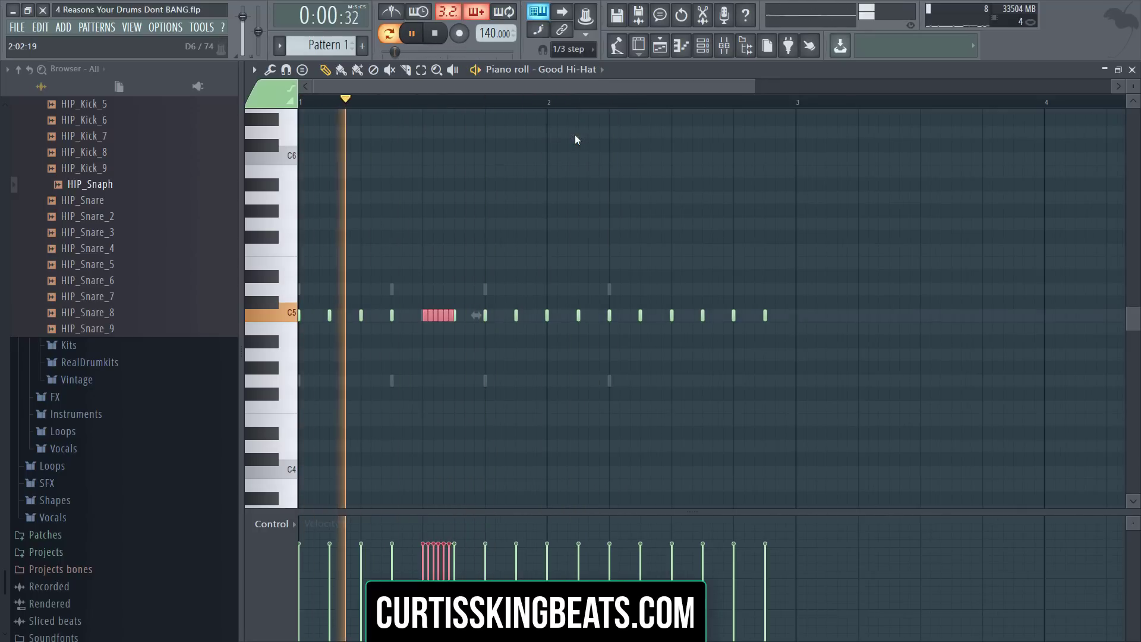
key(space)
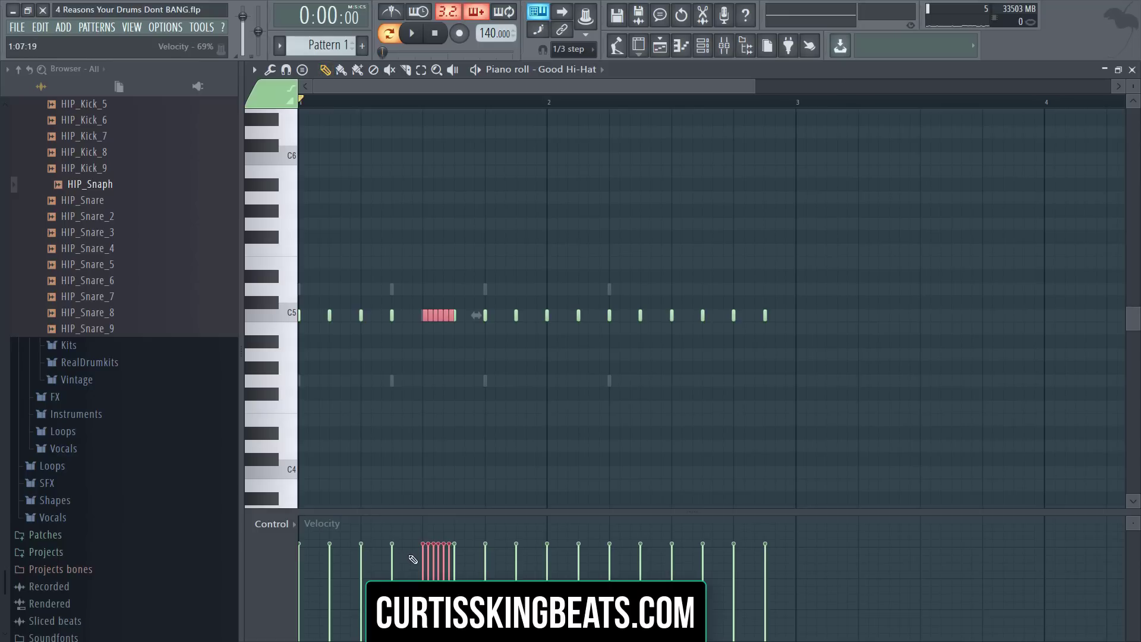
drag(423, 548, 434, 576)
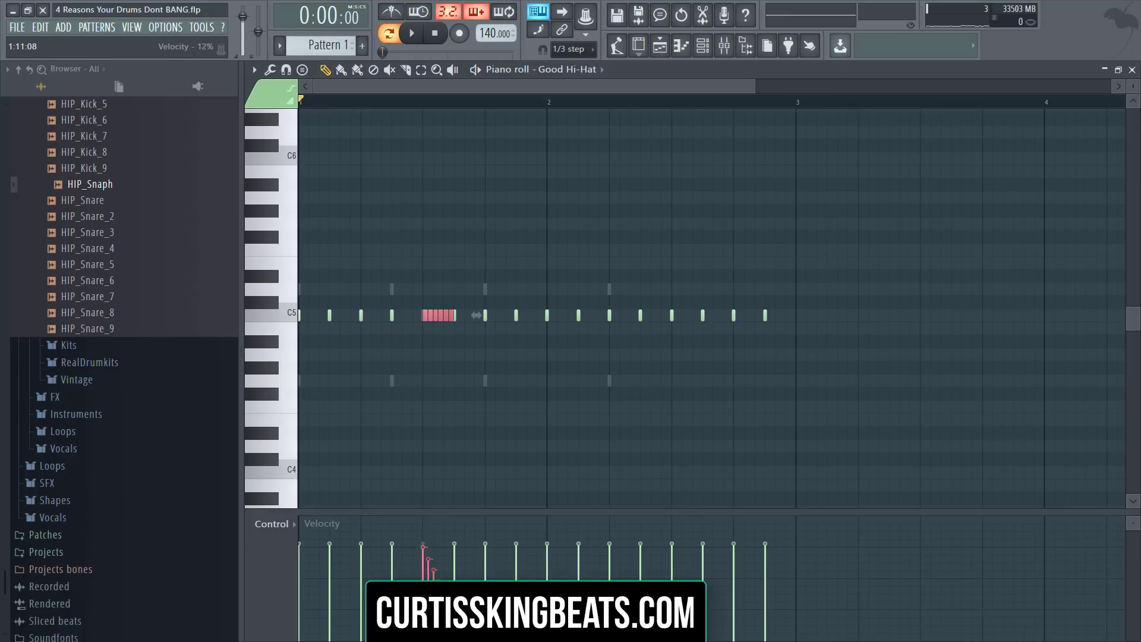
key(space)
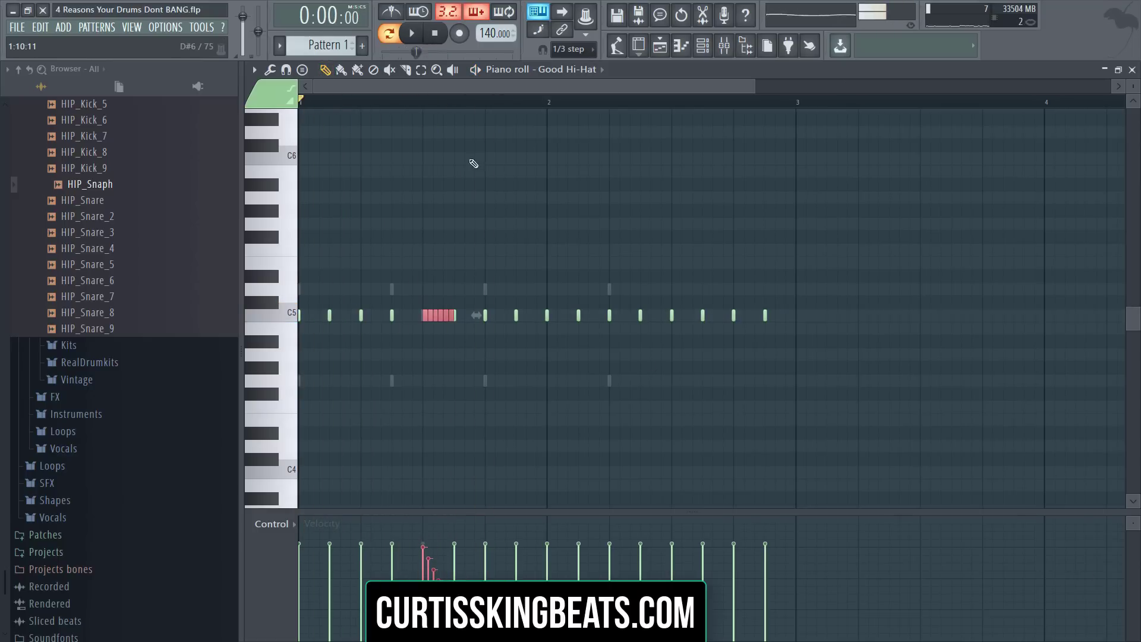
Step: Delete the hit right after the roll and move the roll half a beat later into its place
right_click(457, 315)
drag(439, 315, 472, 315)
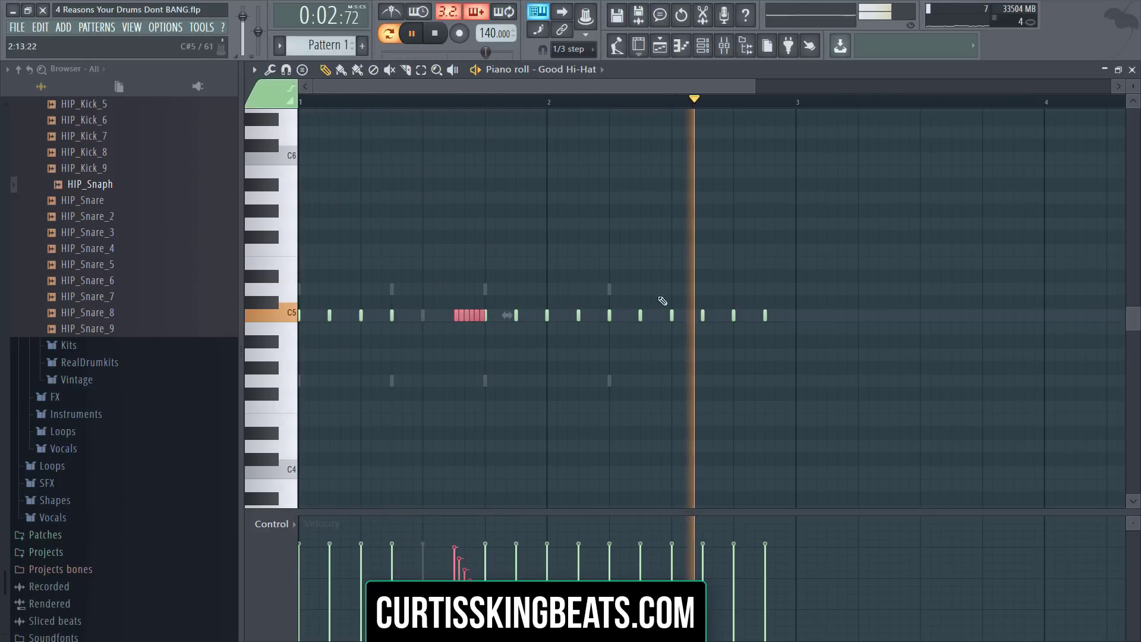
click(1132, 70)
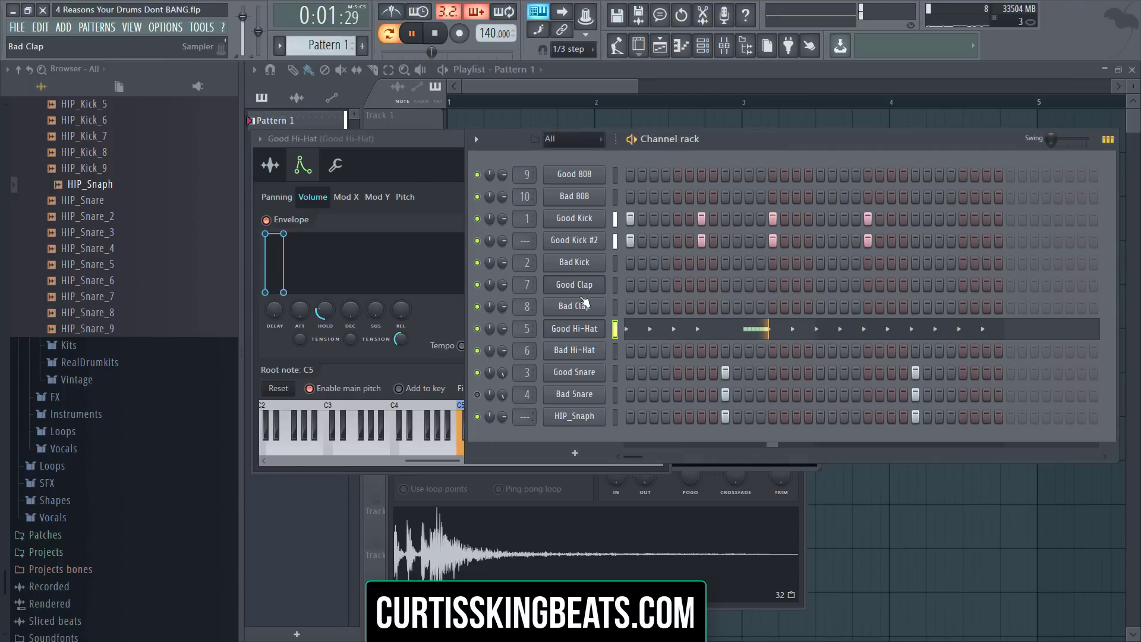
Step: Review the Good Hi-Hat's miscellaneous functions, including its swing mix, while auditioning the pattern
click(574, 328)
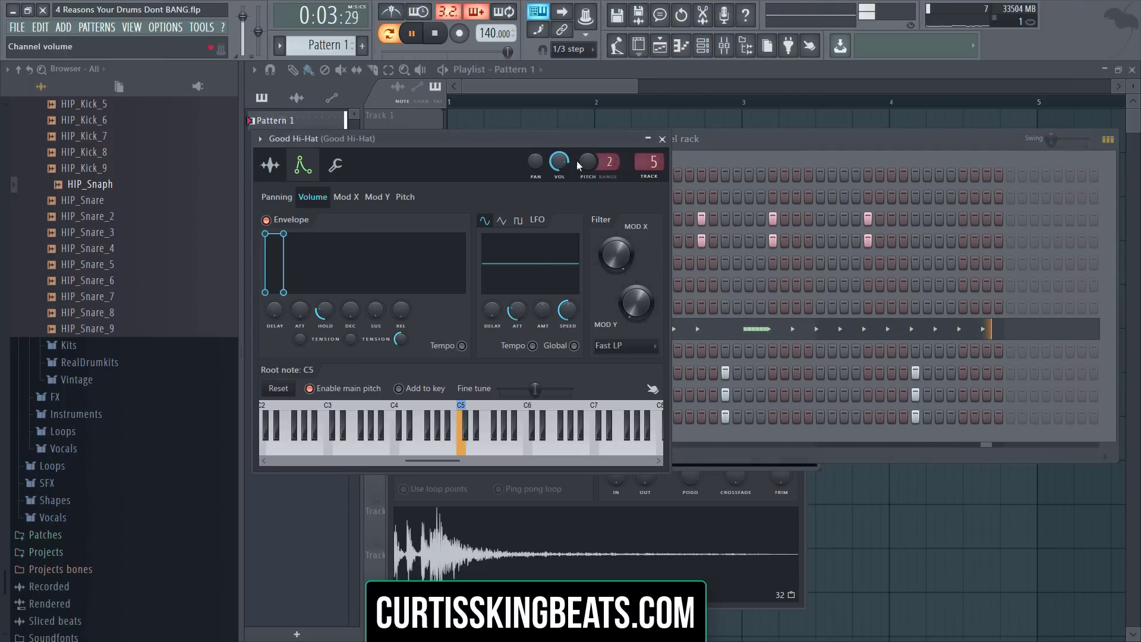
click(335, 165)
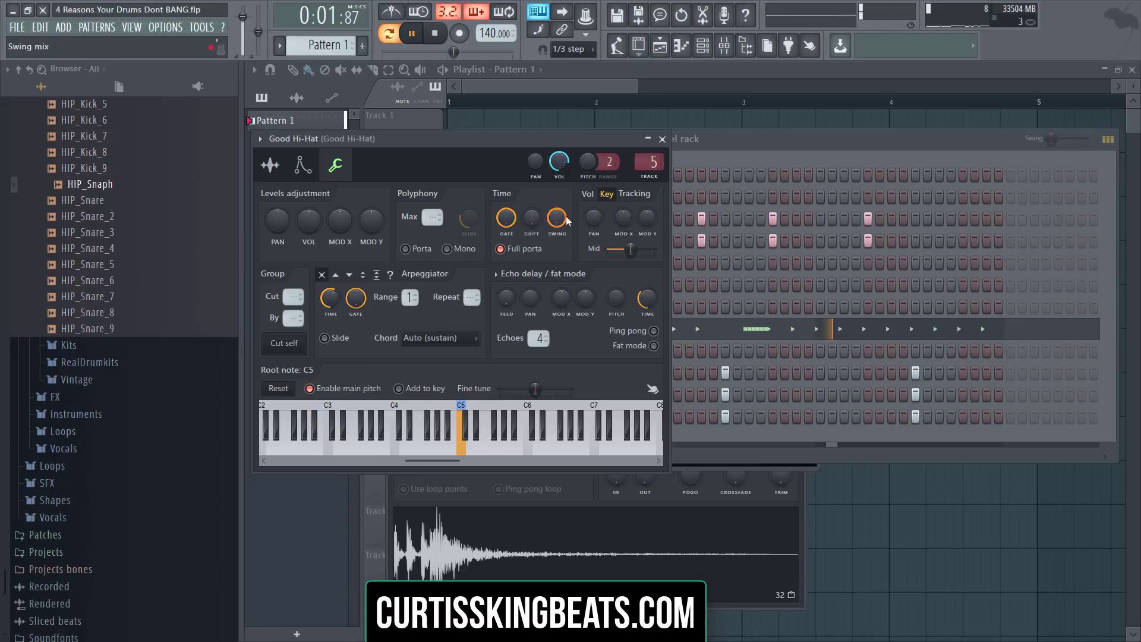
key(space)
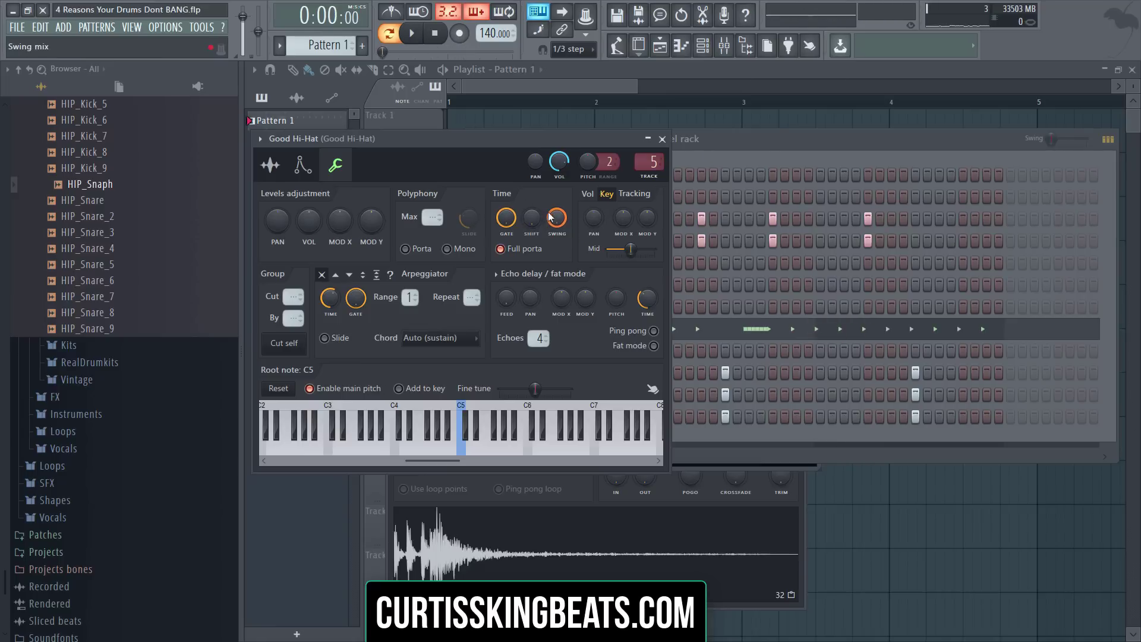
click(735, 150)
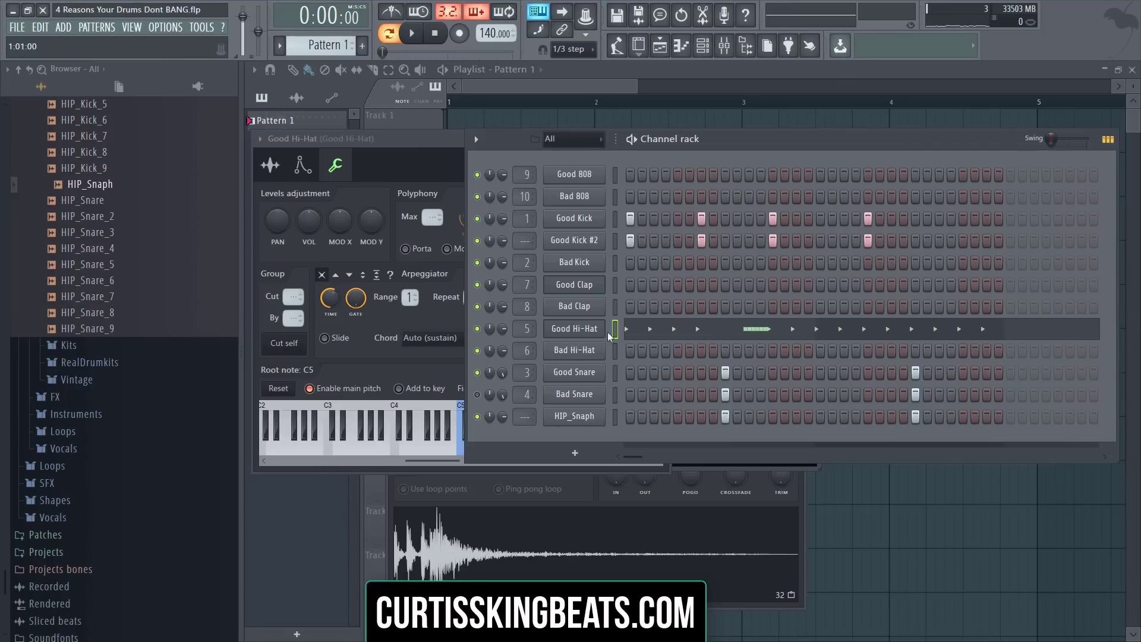
click(593, 325)
click(743, 162)
click(580, 331)
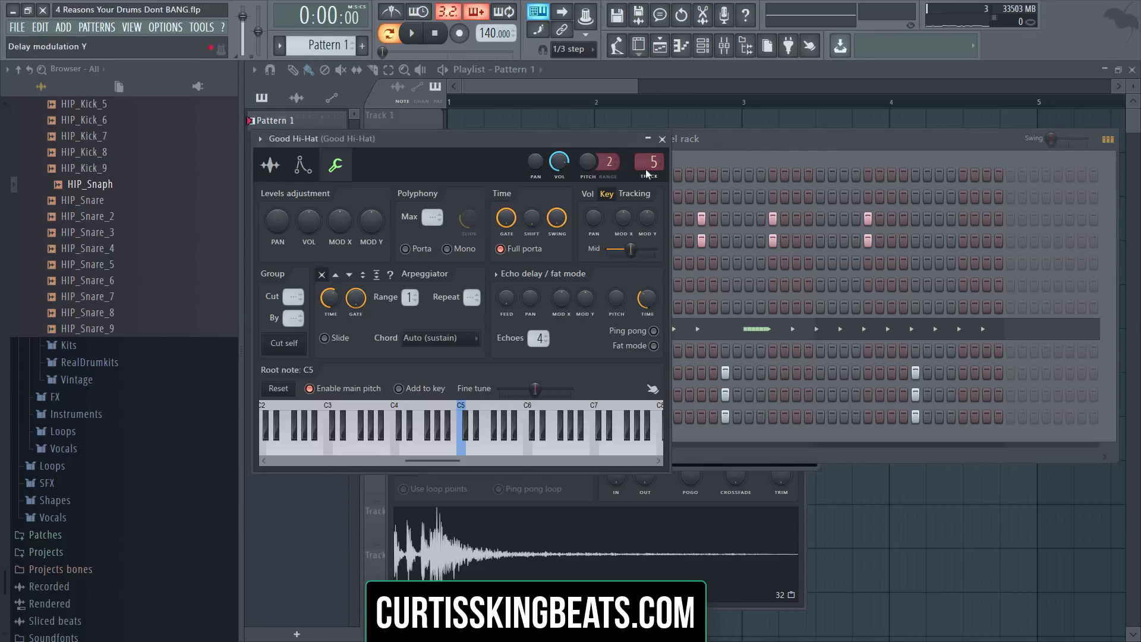
Step: Insert Fruity Parametric EQ 2 in the first effect slot of the Good Hi-Hat mixer track and play the pattern
click(725, 47)
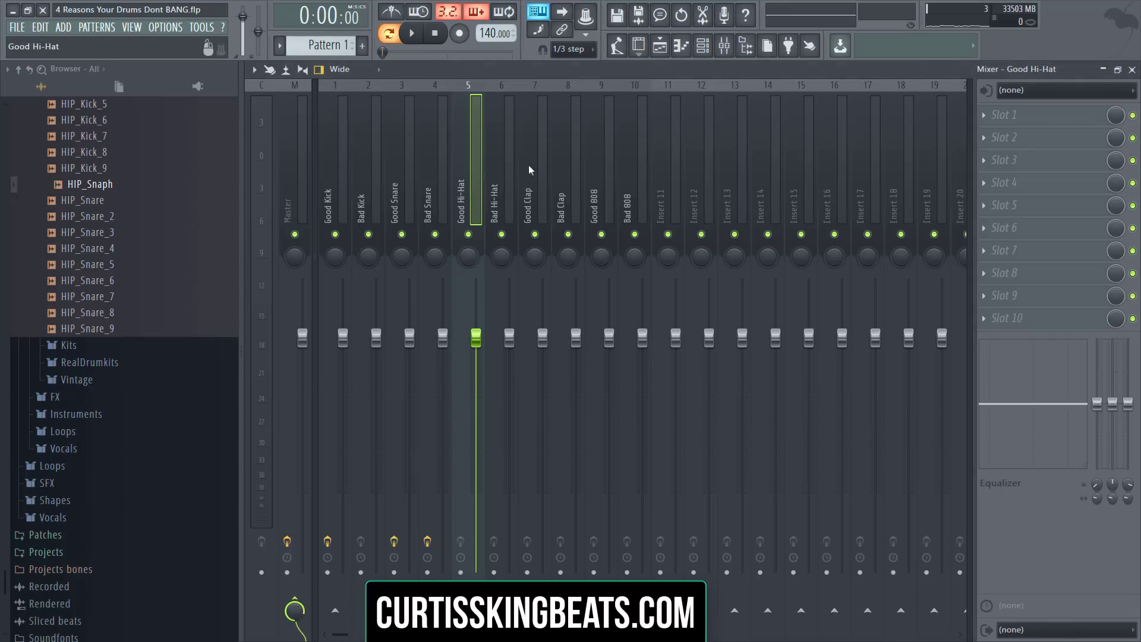
click(994, 135)
click(779, 523)
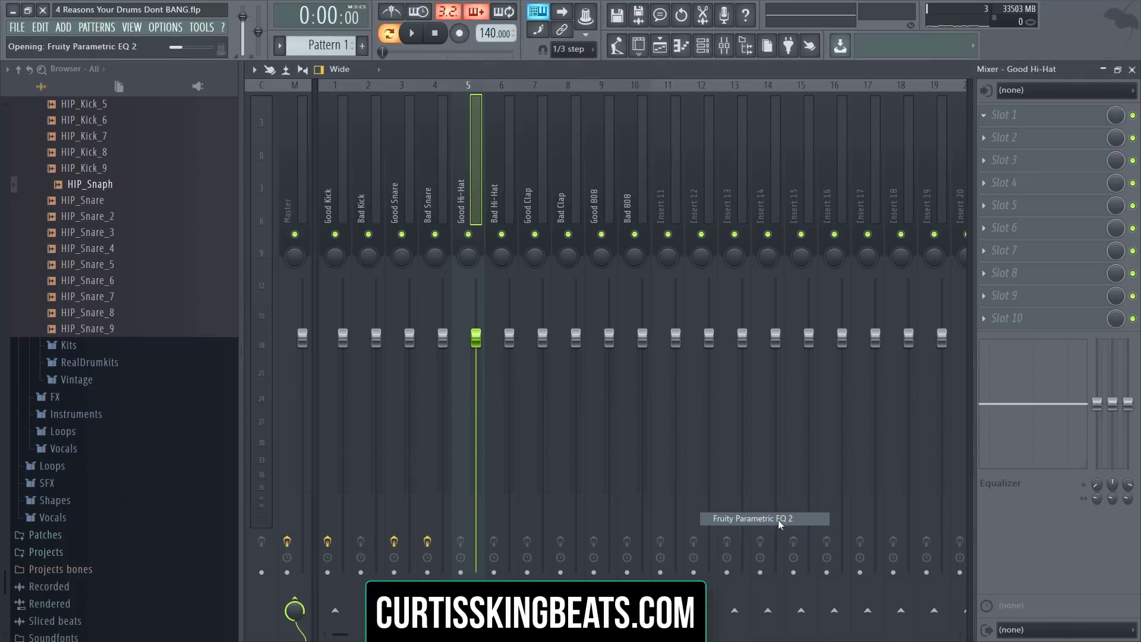
key(space)
Step: Make EQ band 1 a steep high-pass just above 100 Hz and boost the band 7 treble shelf by about 9 dB
drag(517, 244, 523, 200)
drag(603, 159, 605, 178)
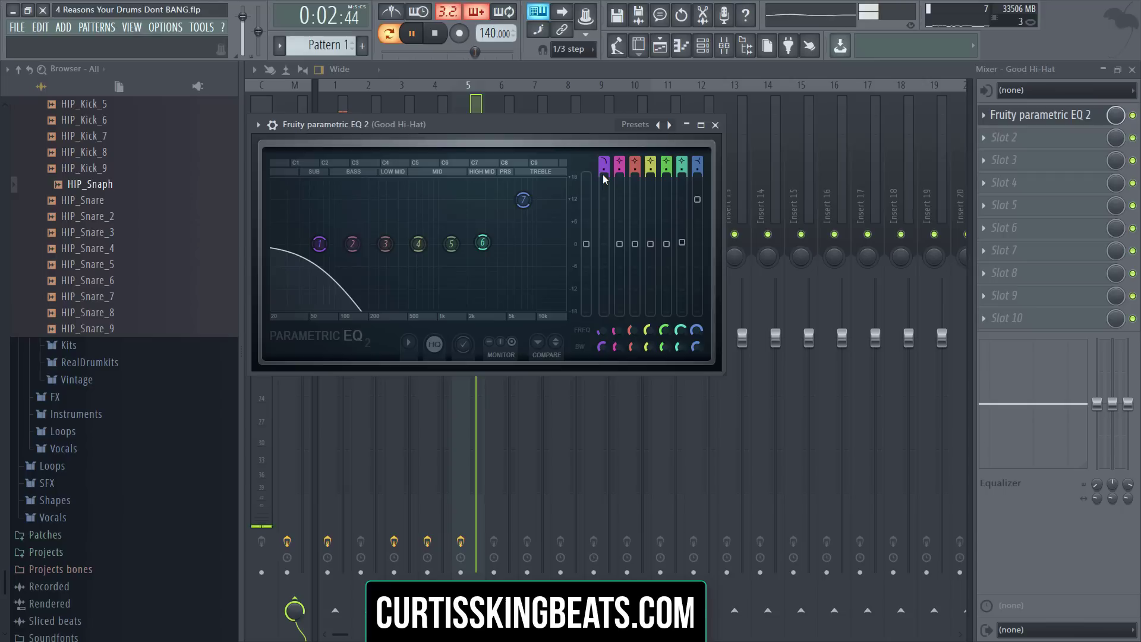
scroll(605, 159, up, 3)
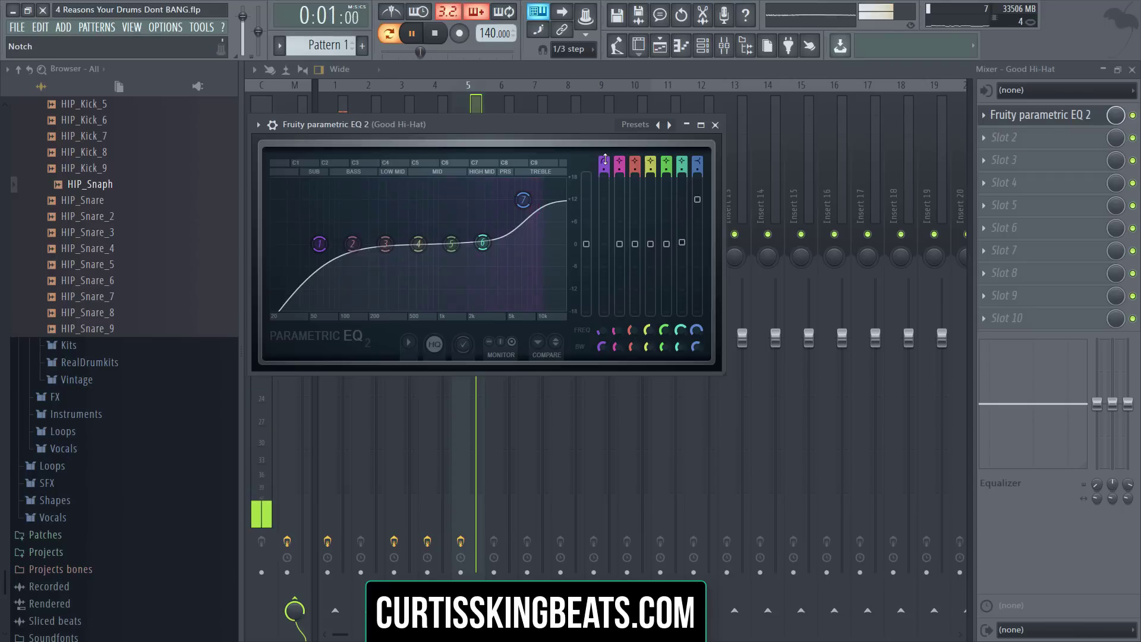
scroll(605, 160, down, 1)
scroll(605, 167, up, 1)
drag(320, 244, 357, 243)
drag(523, 200, 521, 210)
key(space)
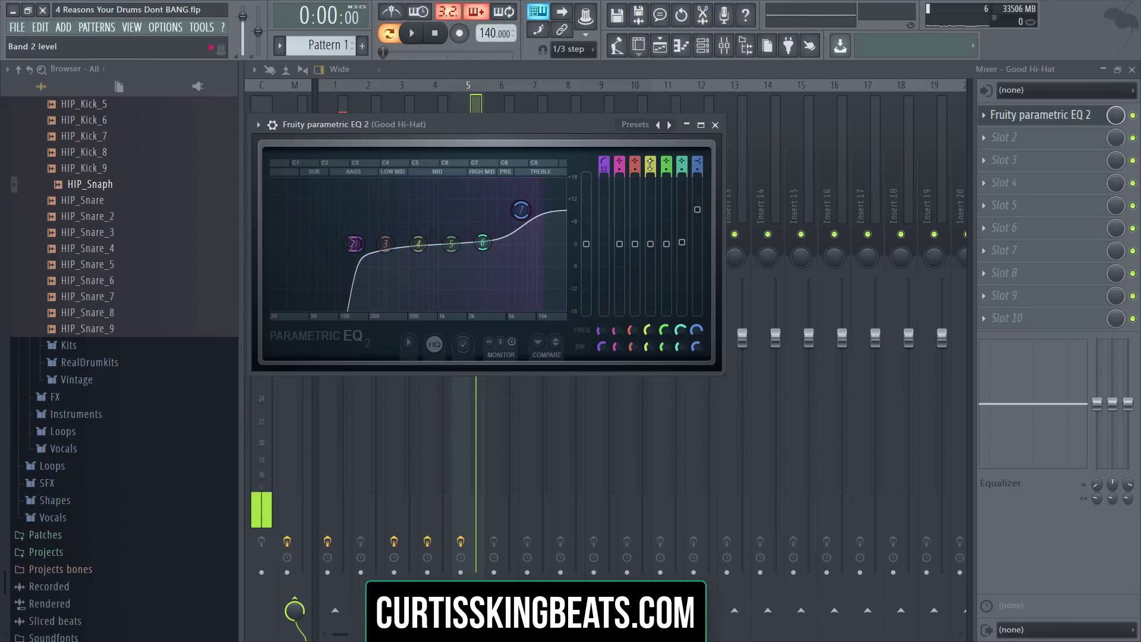
click(715, 125)
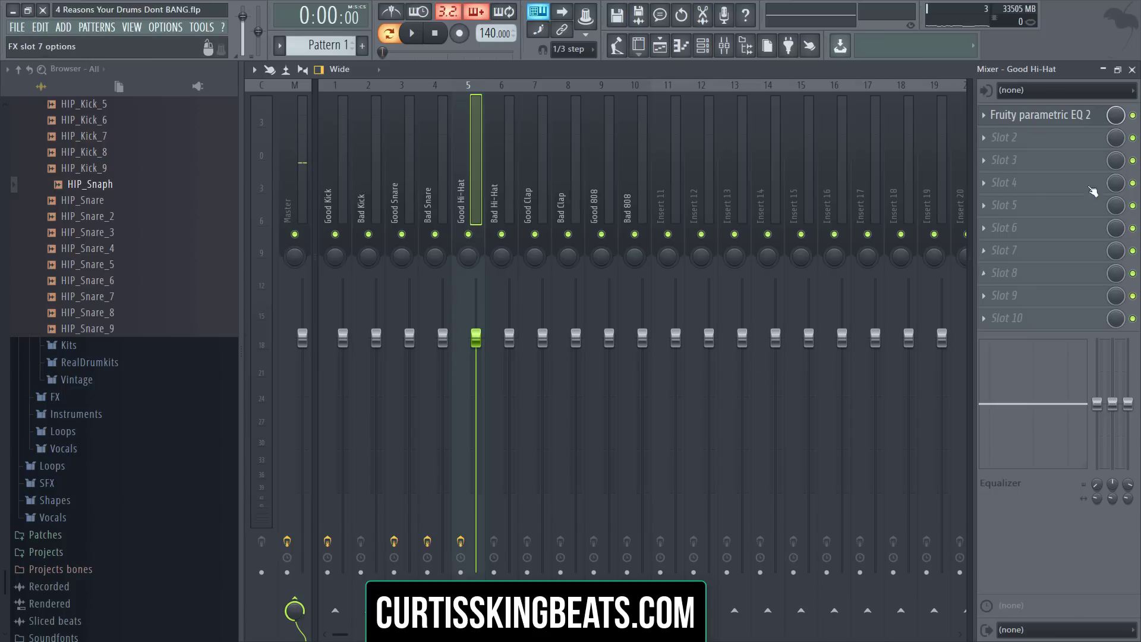
Step: Bypass the parametric EQ and, on the track's own equalizer, cut the low shelf to -18 dB, lower the highs and slightly raise the mids
click(1133, 116)
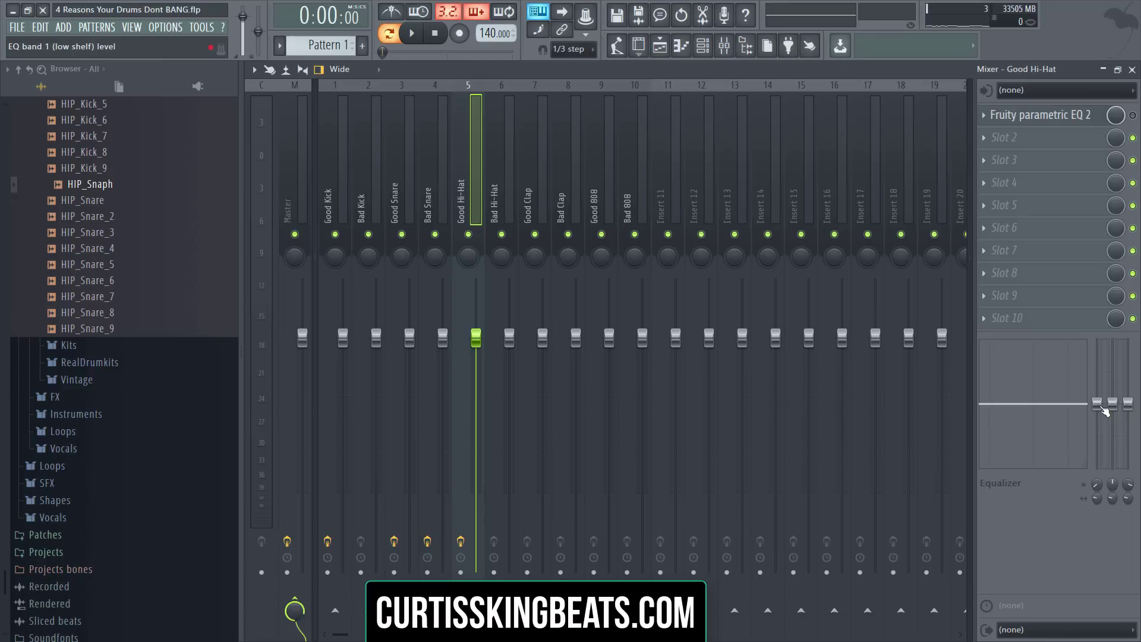
drag(1103, 411, 1098, 467)
key(space)
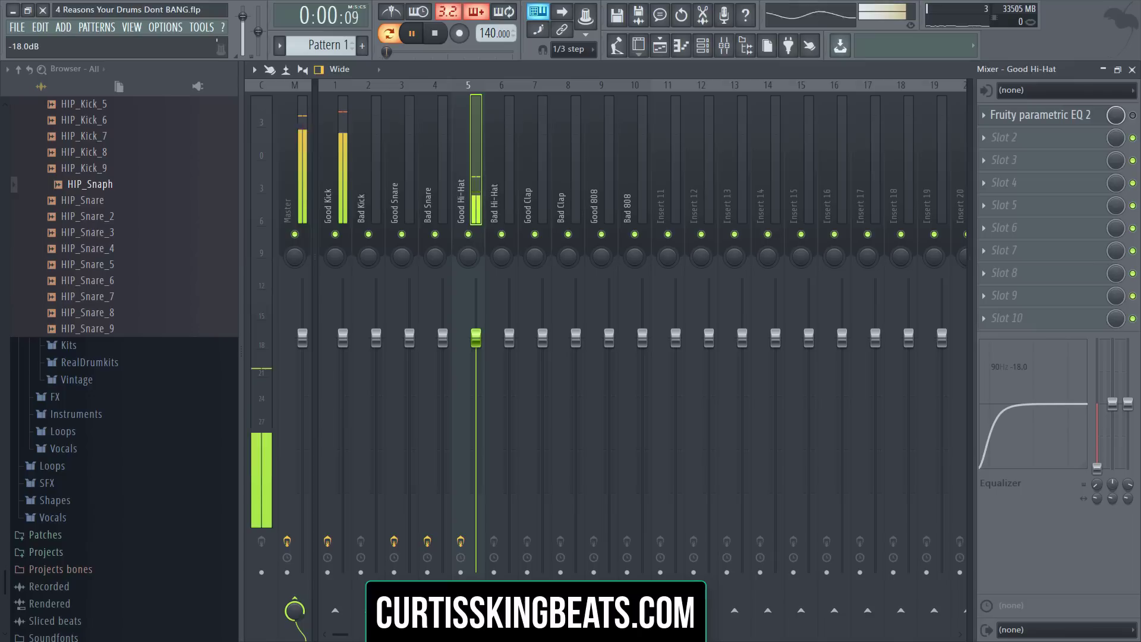
drag(1127, 408, 1128, 469)
mouse_move(1112, 406)
mouse_down()
mouse_move(1113, 354)
mouse_move(1112, 387)
mouse_up()
key(space)
click(1133, 69)
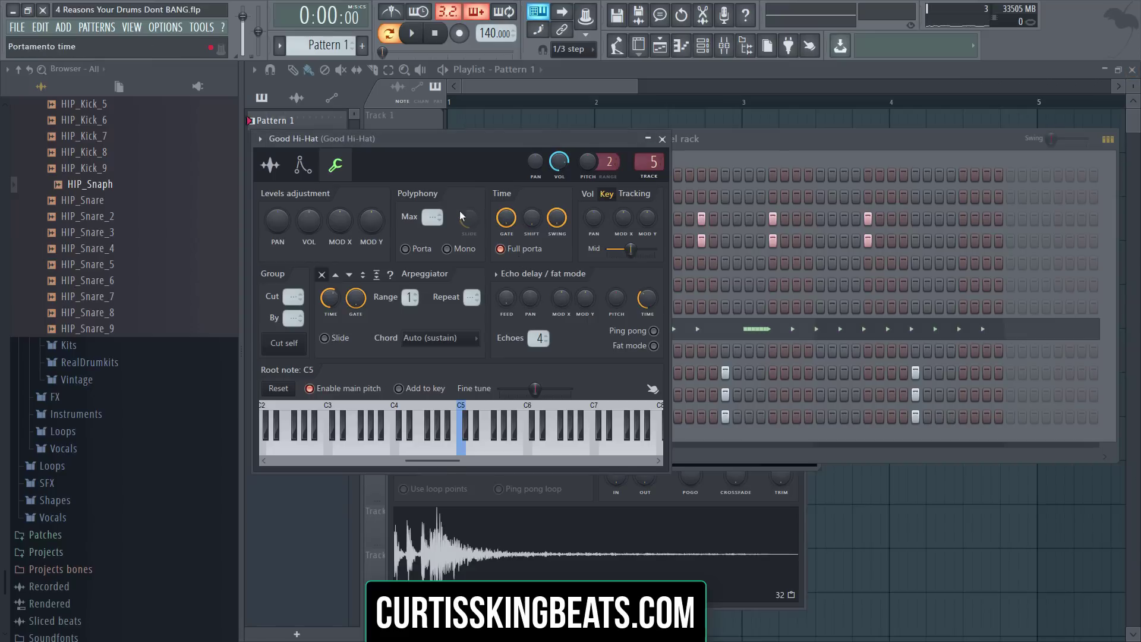
Step: Raise the Good Hi-Hat's time shift slightly and audition the pattern
click(306, 167)
click(334, 171)
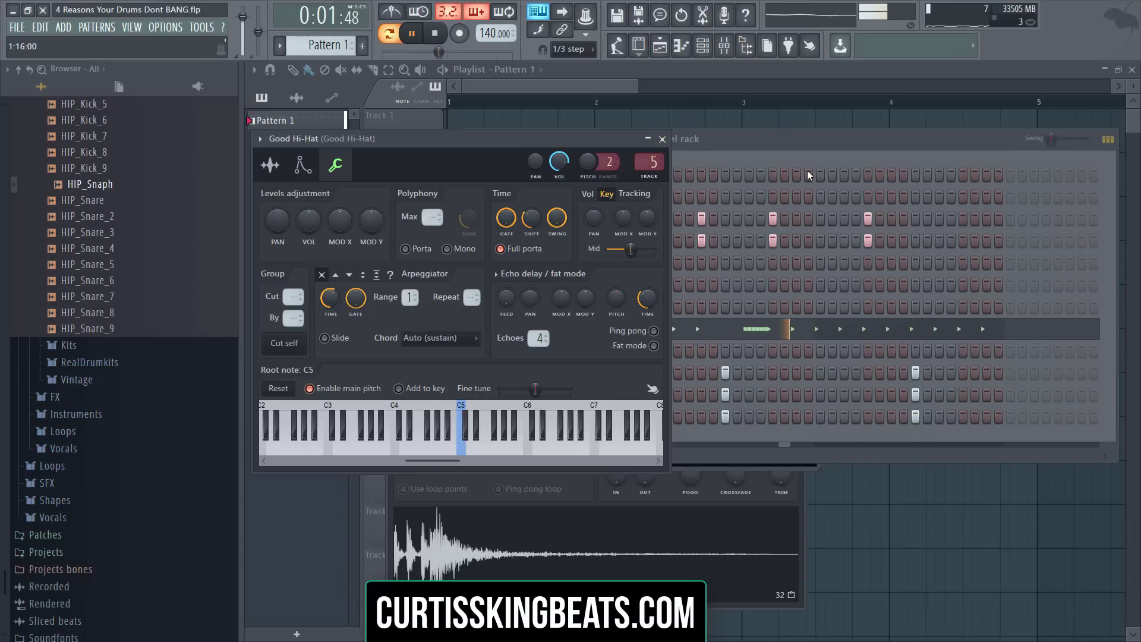
key(space)
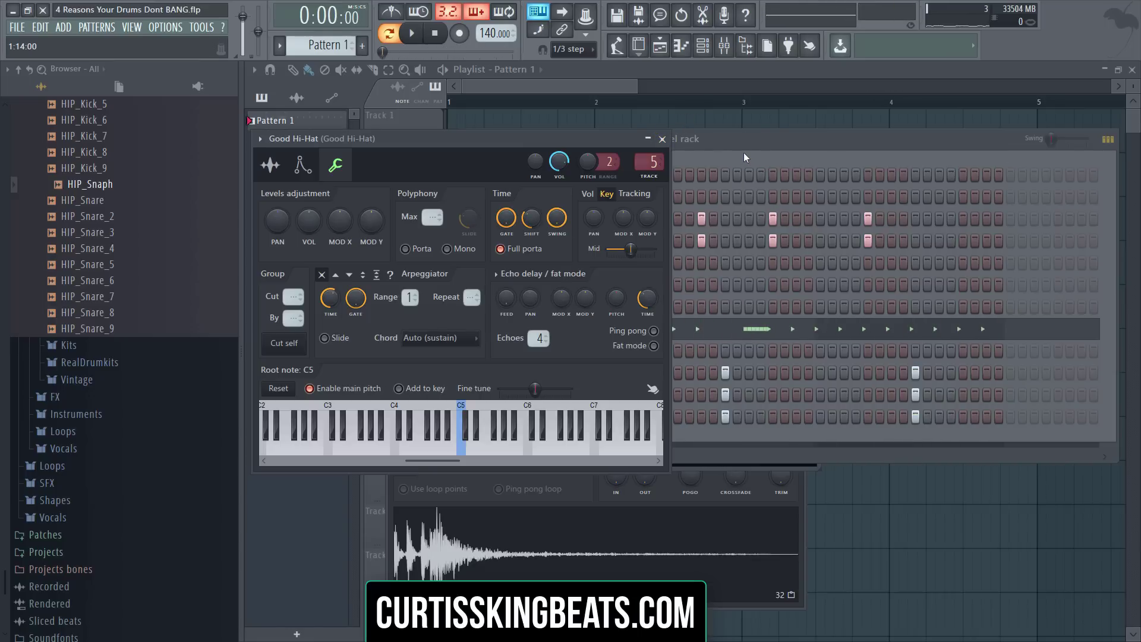
click(737, 141)
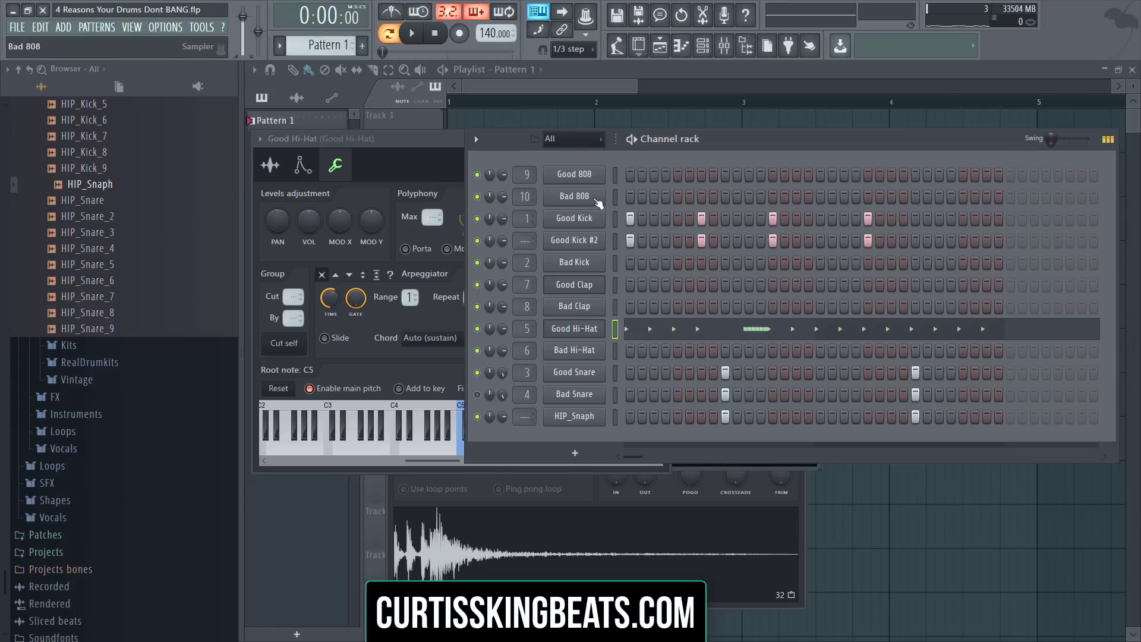
Step: Solo the Bad 808 channel and play it
click(574, 196)
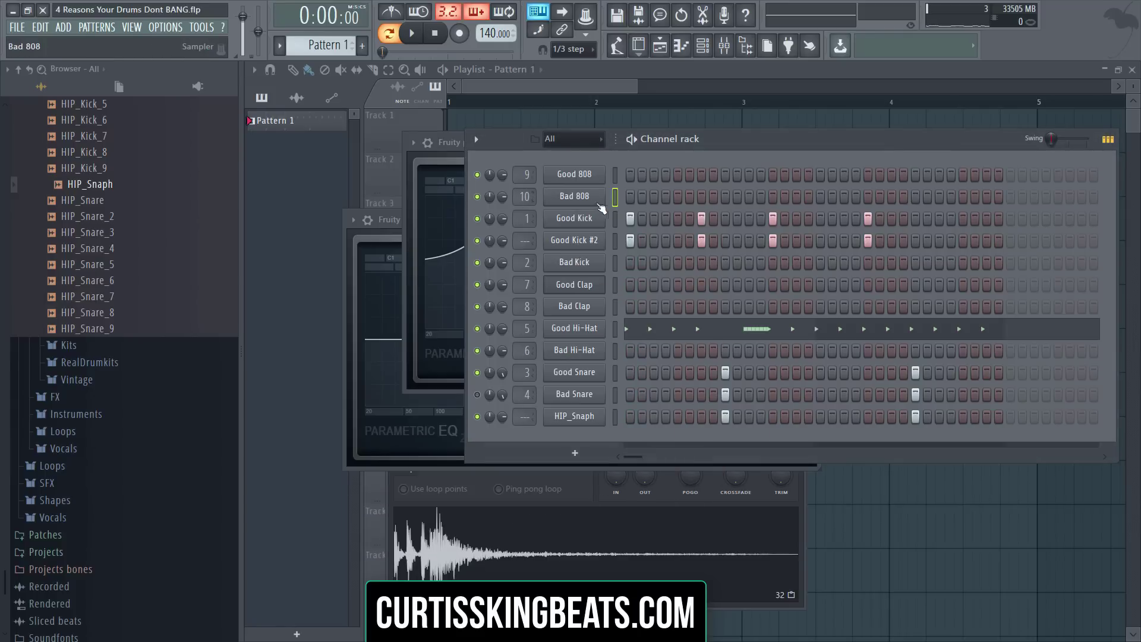
right_click(478, 197)
click(499, 207)
key(space)
Step: Place Bad 808 hits on the same four steps as the Good Kick and play the soloed channel
click(773, 196)
click(867, 196)
click(869, 196)
key(space)
click(667, 196)
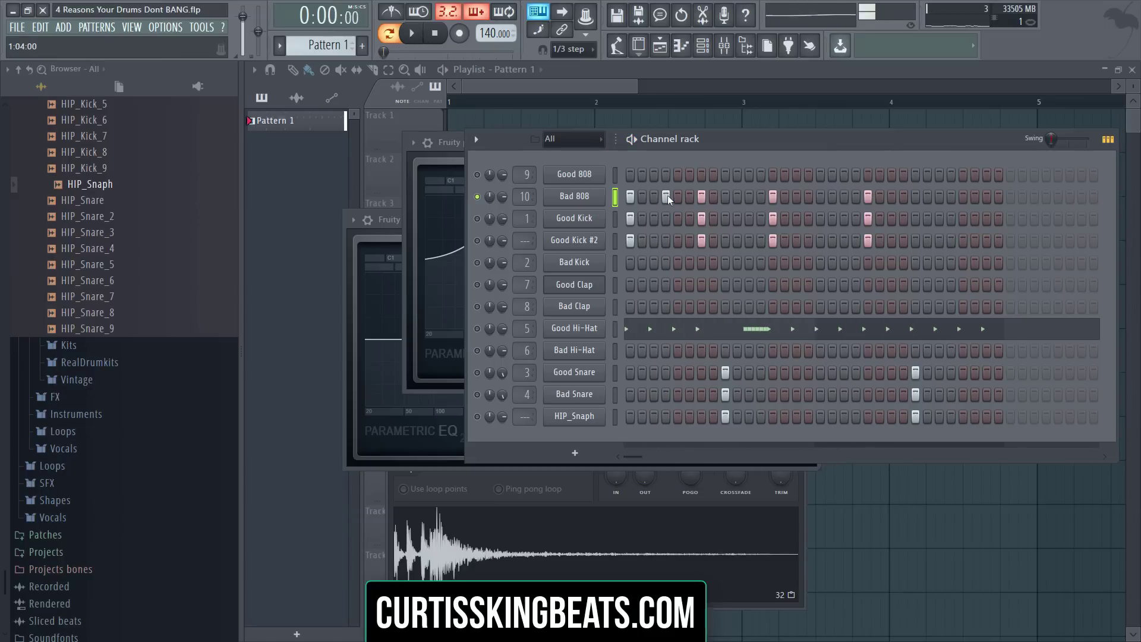
click(668, 195)
Step: Set the Bad 808 channel to cut itself
click(590, 200)
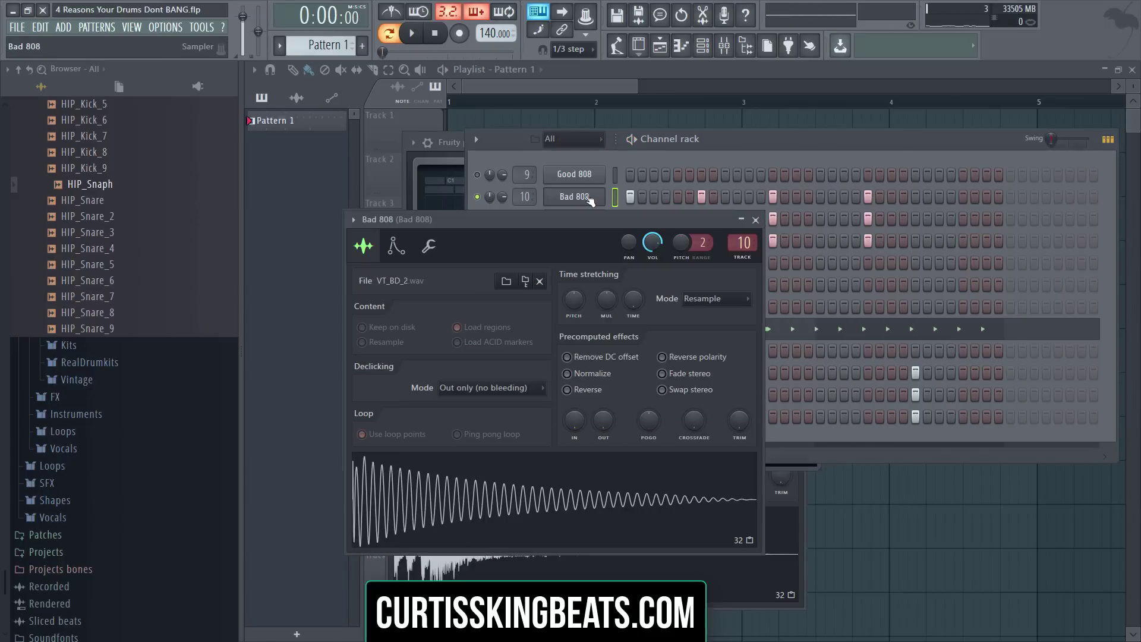
right_click(590, 199)
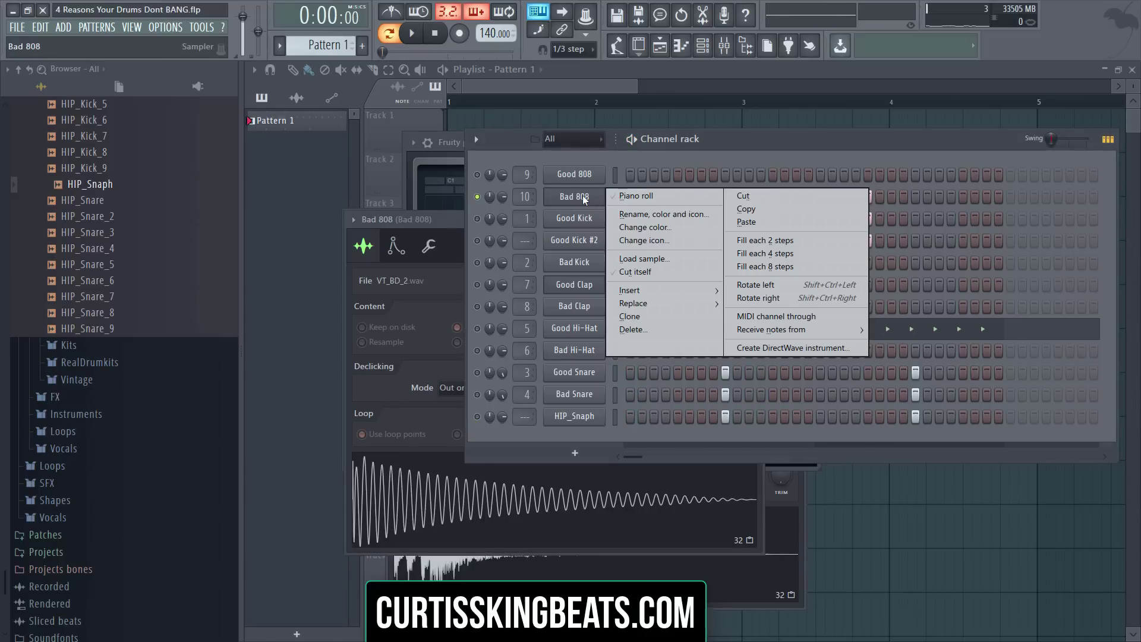
click(651, 272)
Step: Enable the Bad 808's volume envelope with attack, decay, sustain and release at zero and a longer hold, and audition it
click(397, 245)
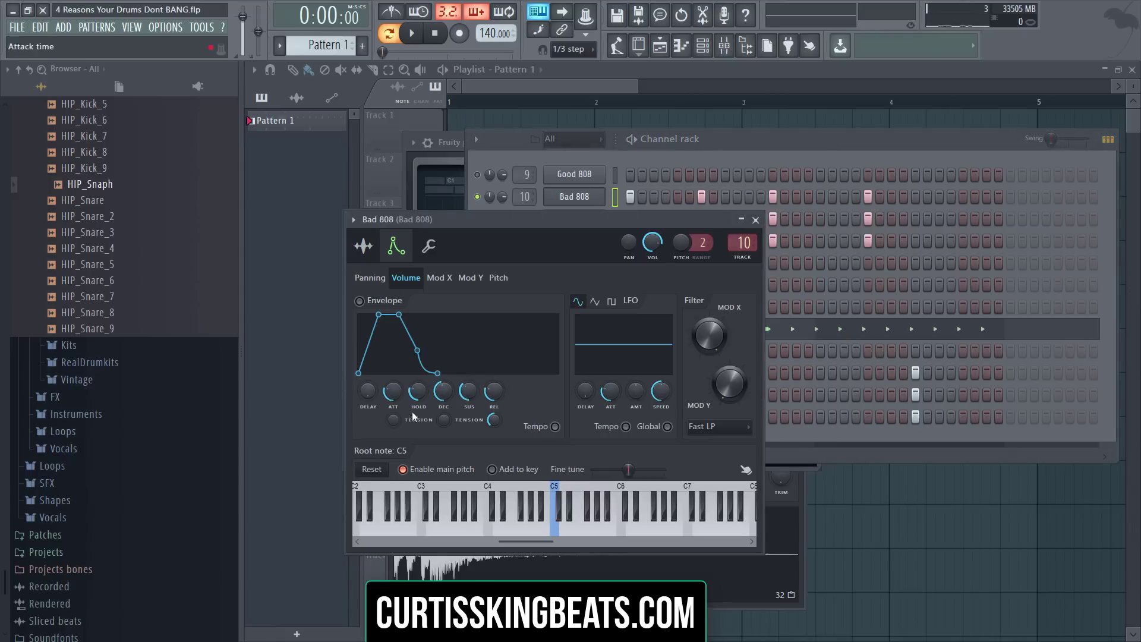
click(363, 245)
click(397, 250)
drag(389, 395, 389, 437)
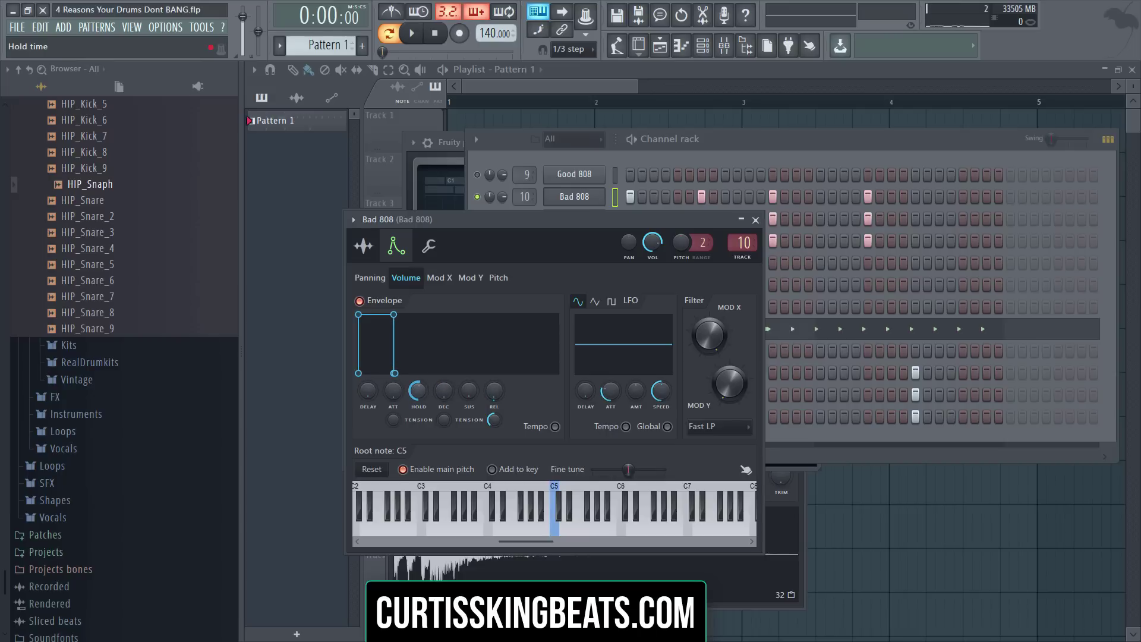
key(z)
key(z)
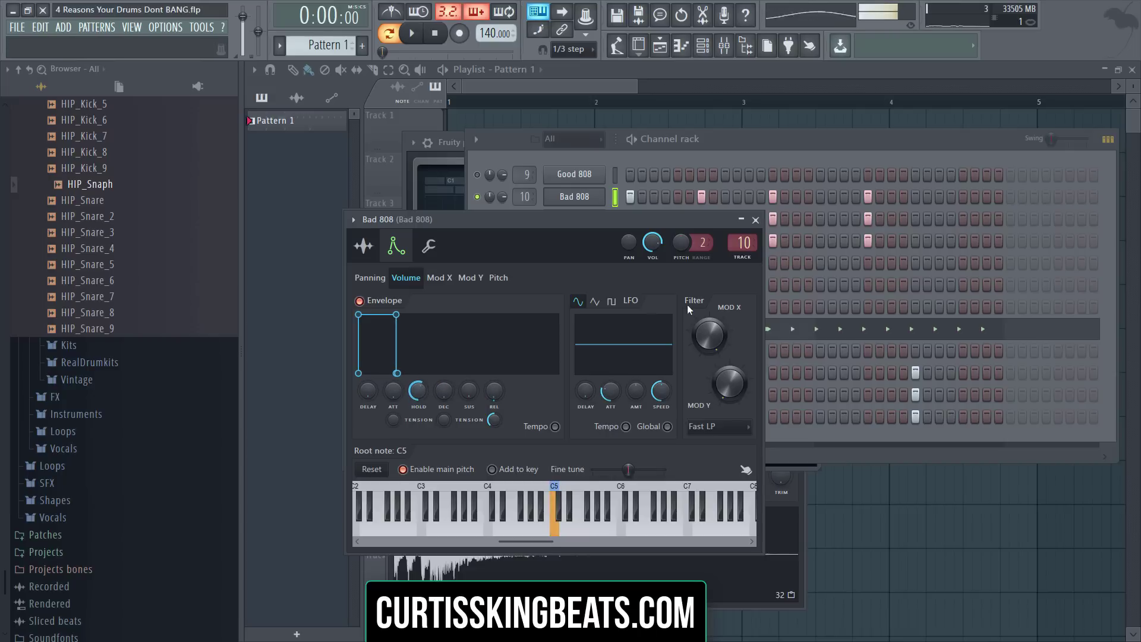
Step: Close the Bad 808's settings and audition the Good 808 sample for comparison
click(588, 202)
click(588, 202)
click(592, 202)
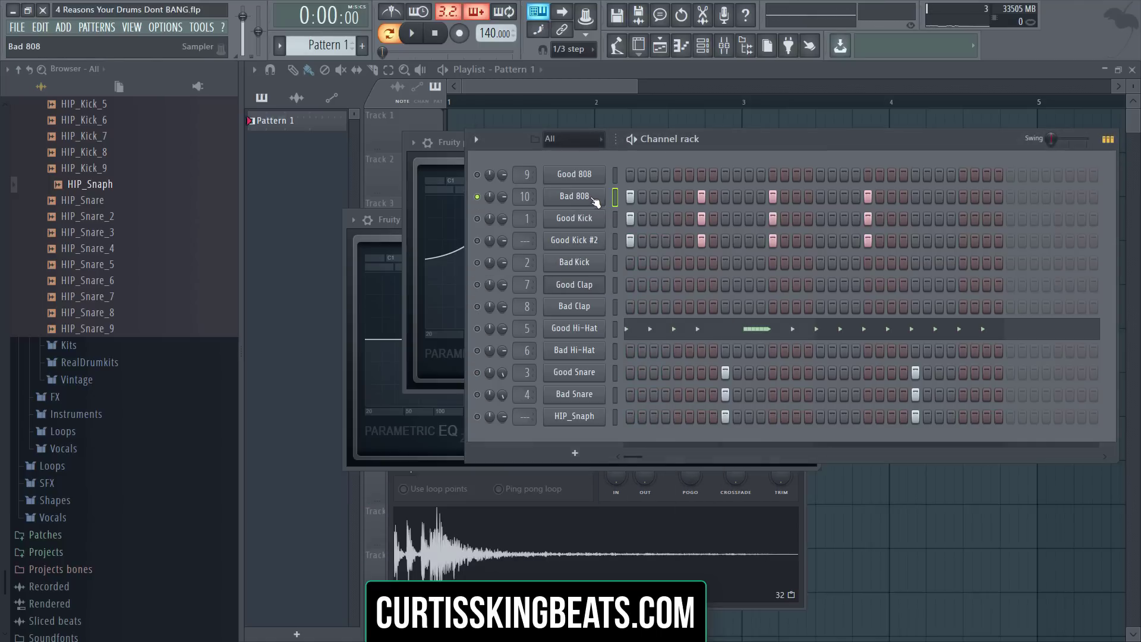
click(590, 176)
key(x)
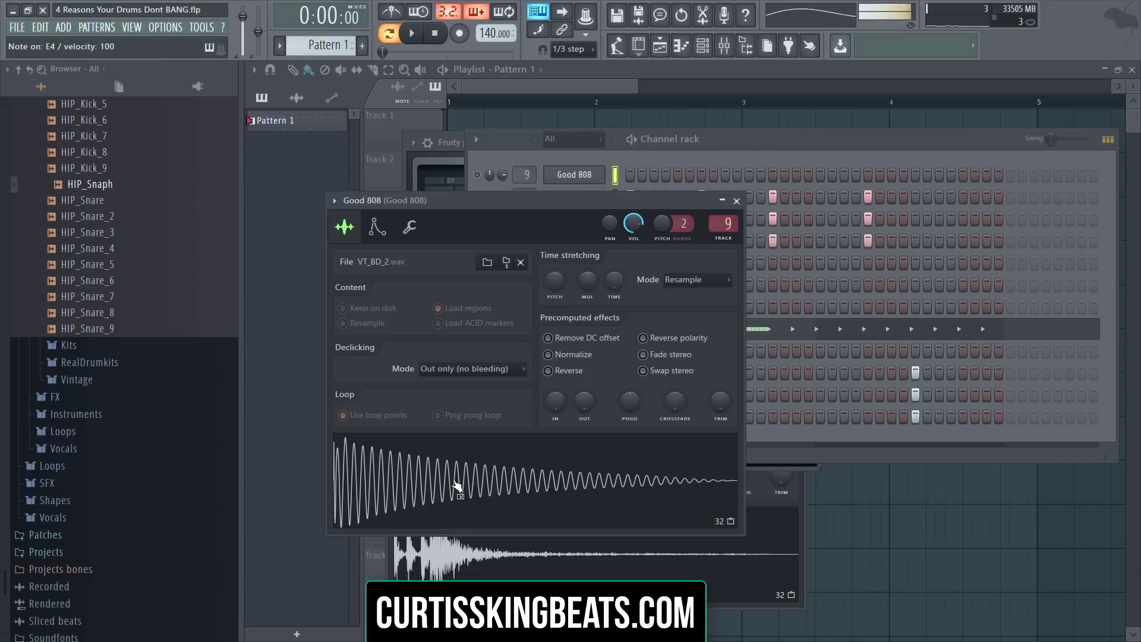
key(x)
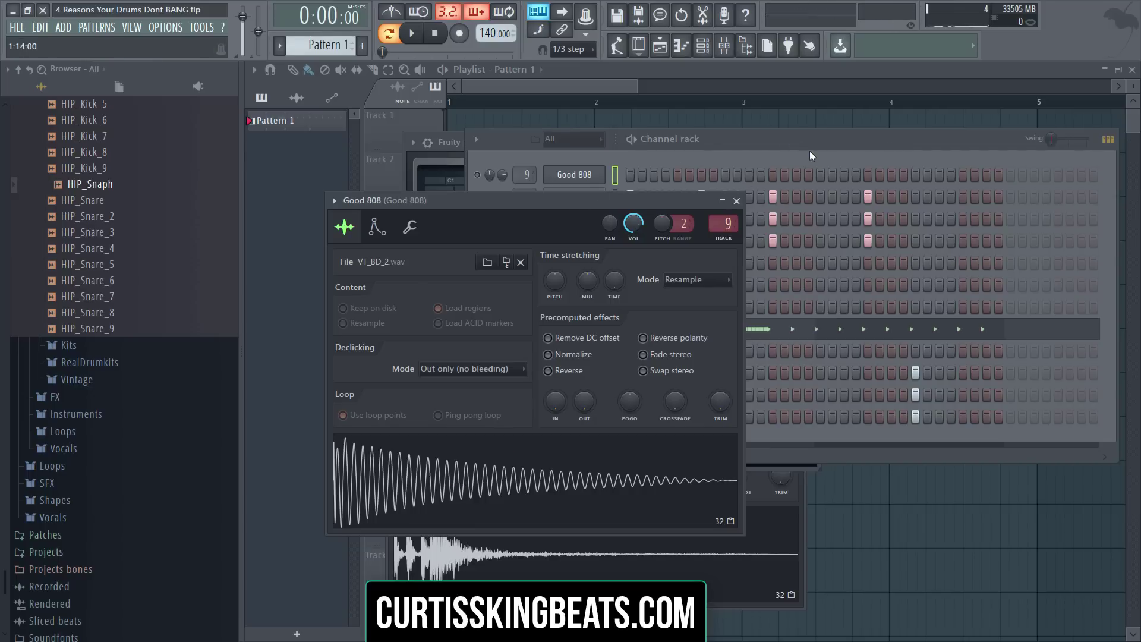
click(593, 178)
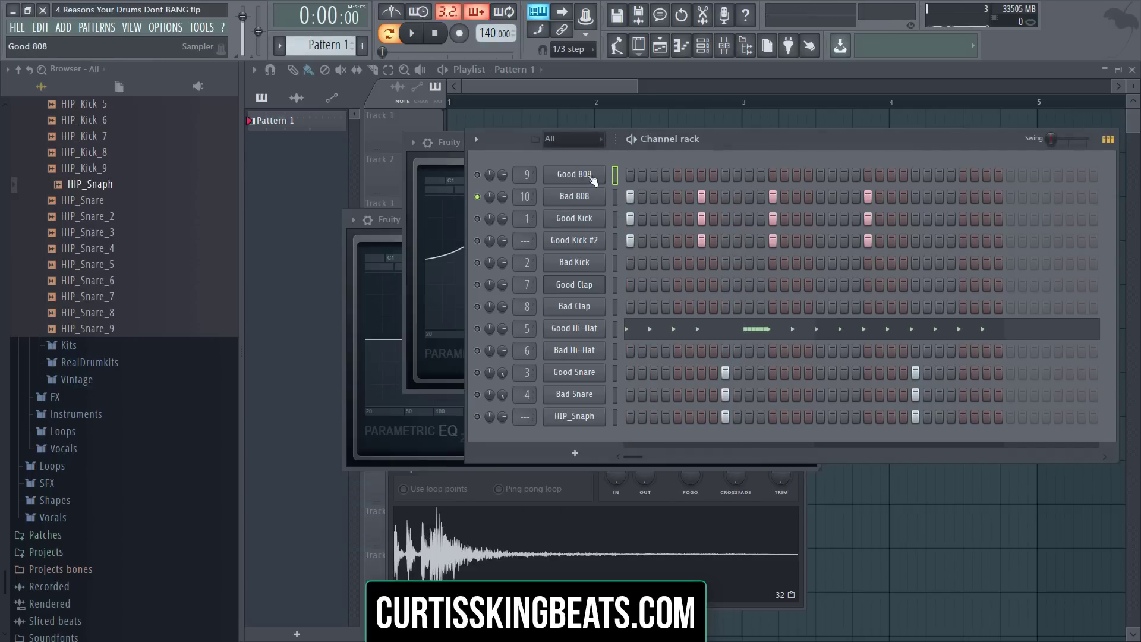
Step: Clone the Good 808 channel
click(568, 199)
click(583, 202)
right_click(585, 205)
click(577, 199)
click(585, 180)
right_click(589, 176)
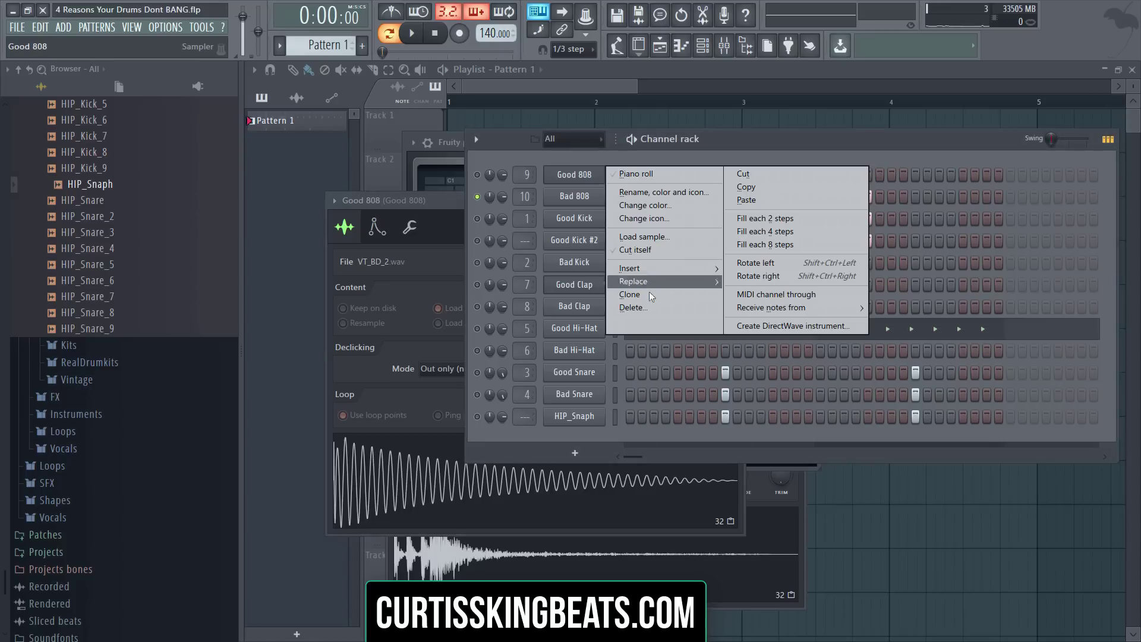
click(639, 294)
Step: Rename the cloned channel as 808 Bad
right_click(601, 197)
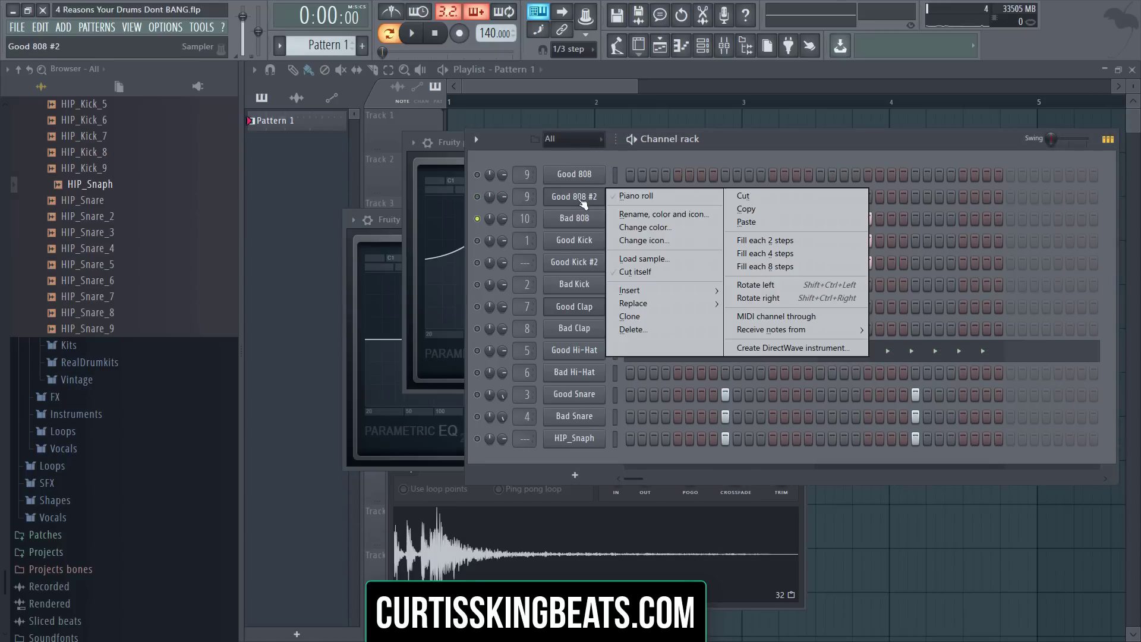
click(626, 214)
text(808 Bad)
key(Return)
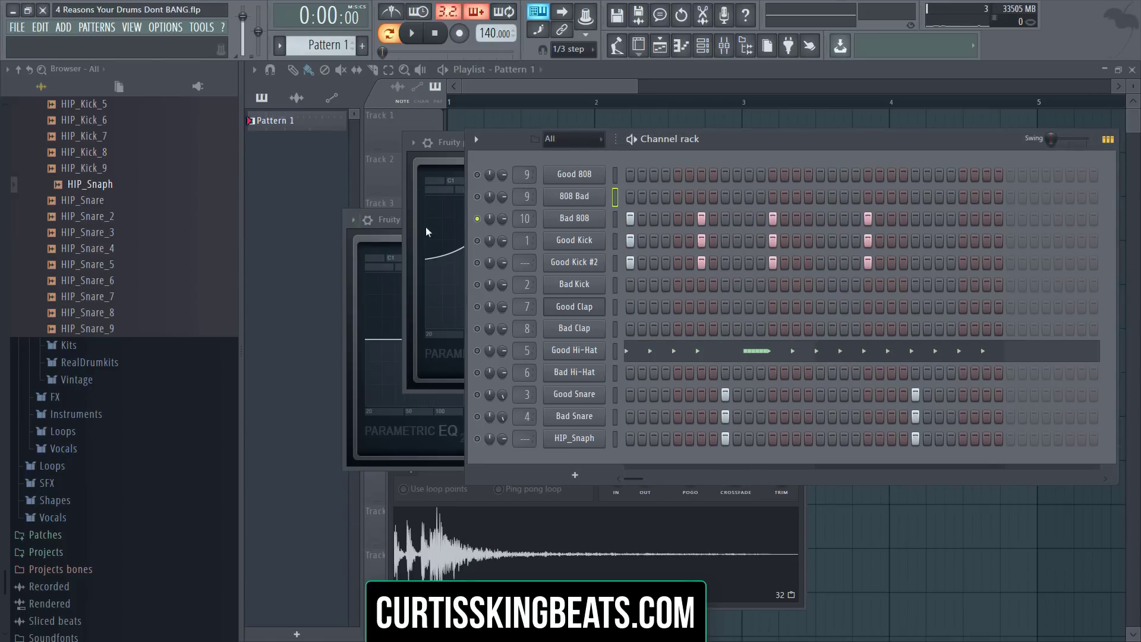
Step: Load the VT_BD_2 sample from the 808 Bad channel into the Good Clap channel and close both sampler windows
click(562, 198)
click(562, 199)
click(564, 200)
drag(538, 504, 518, 448)
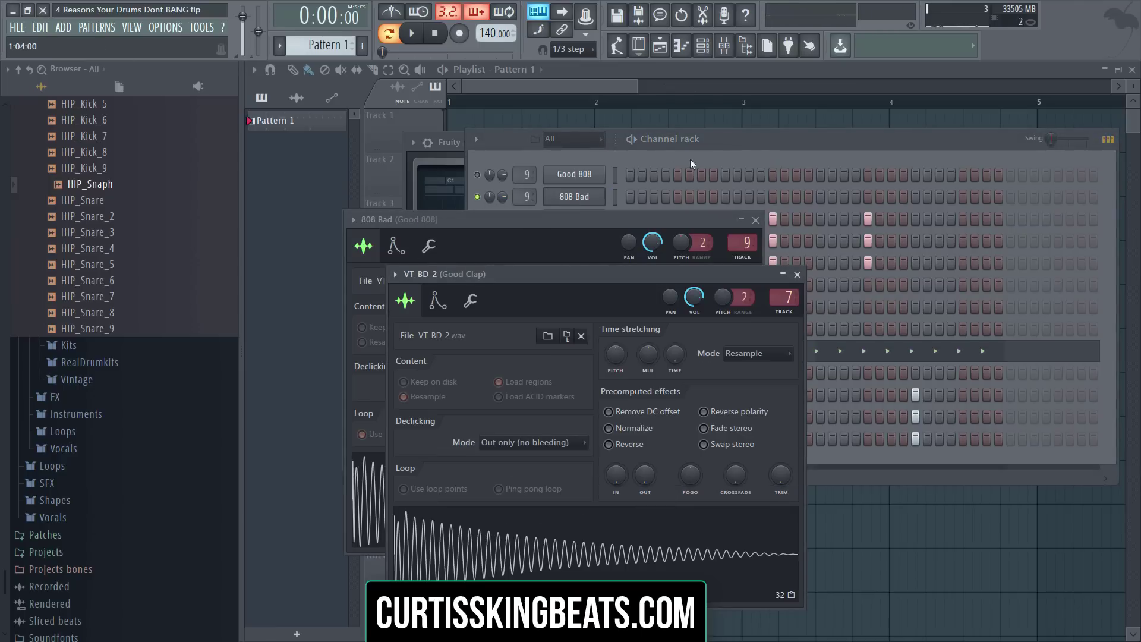
click(674, 161)
click(449, 274)
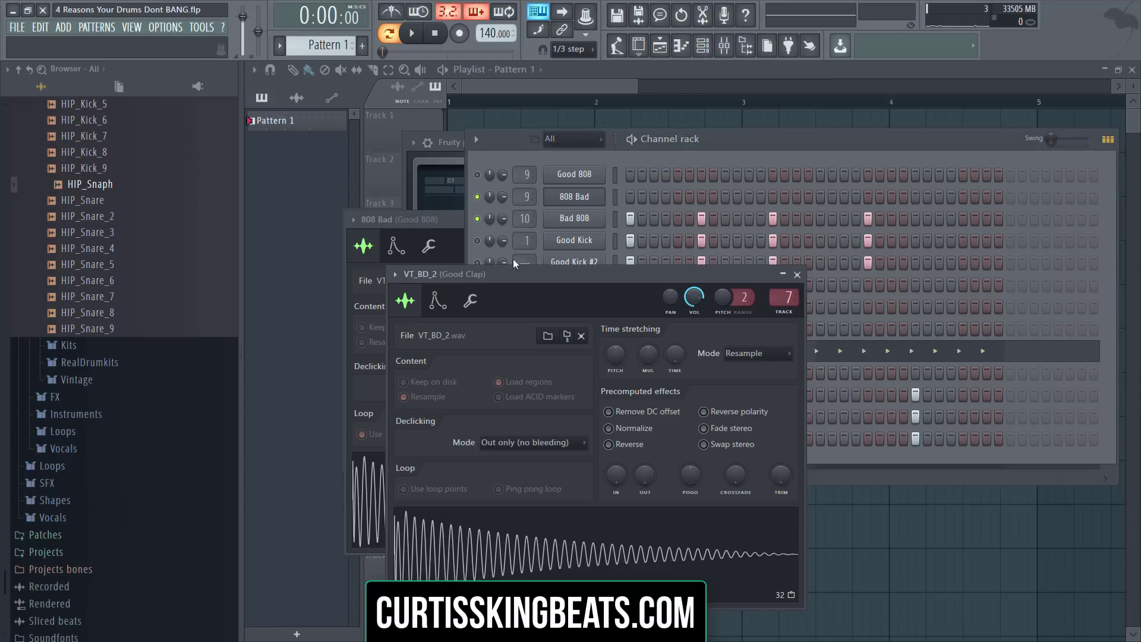
click(797, 274)
click(449, 222)
click(755, 219)
Step: Route the 808 Bad channel to the Bad 808 mixer track and load Fruity parametric EQ 2 in its first slot
click(585, 198)
click(585, 198)
click(735, 49)
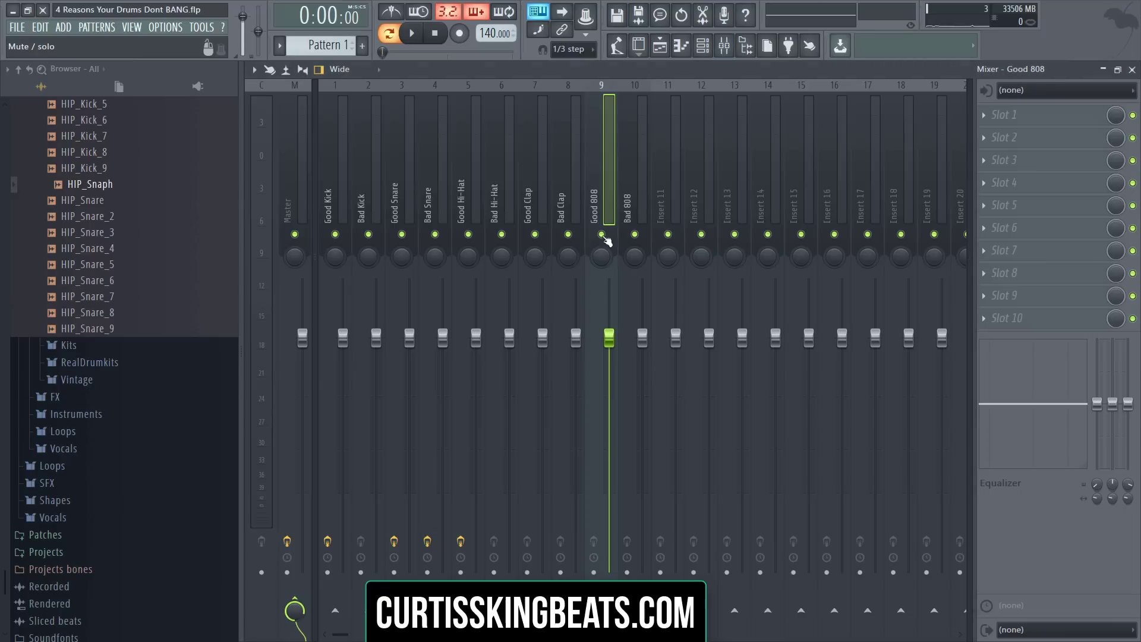
right_click(636, 200)
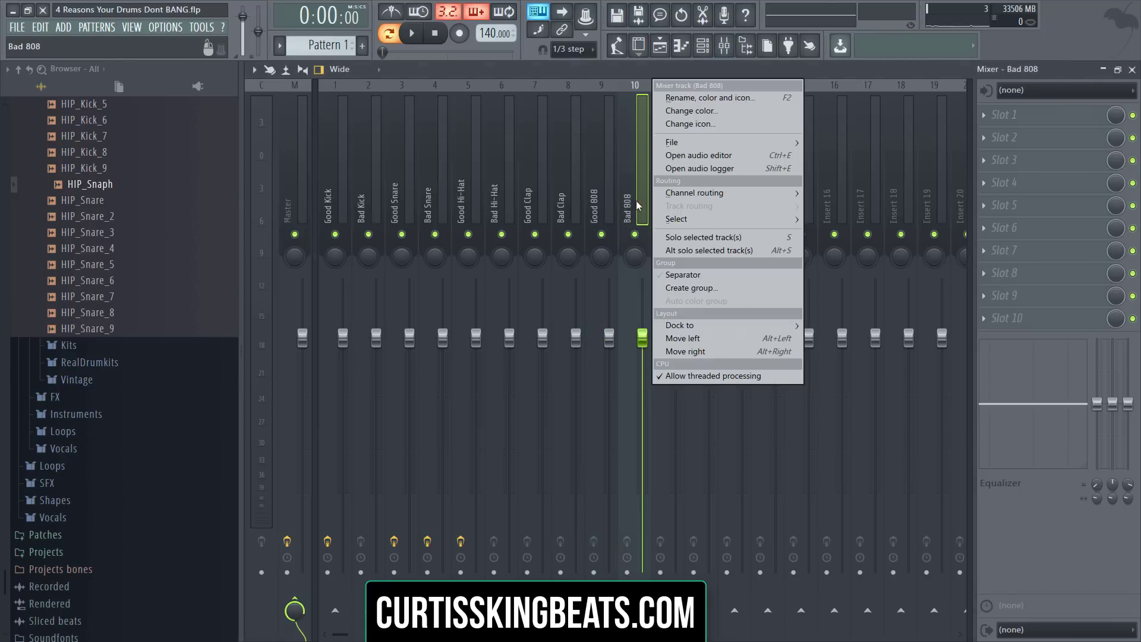
mouse_move(767, 191)
click(824, 195)
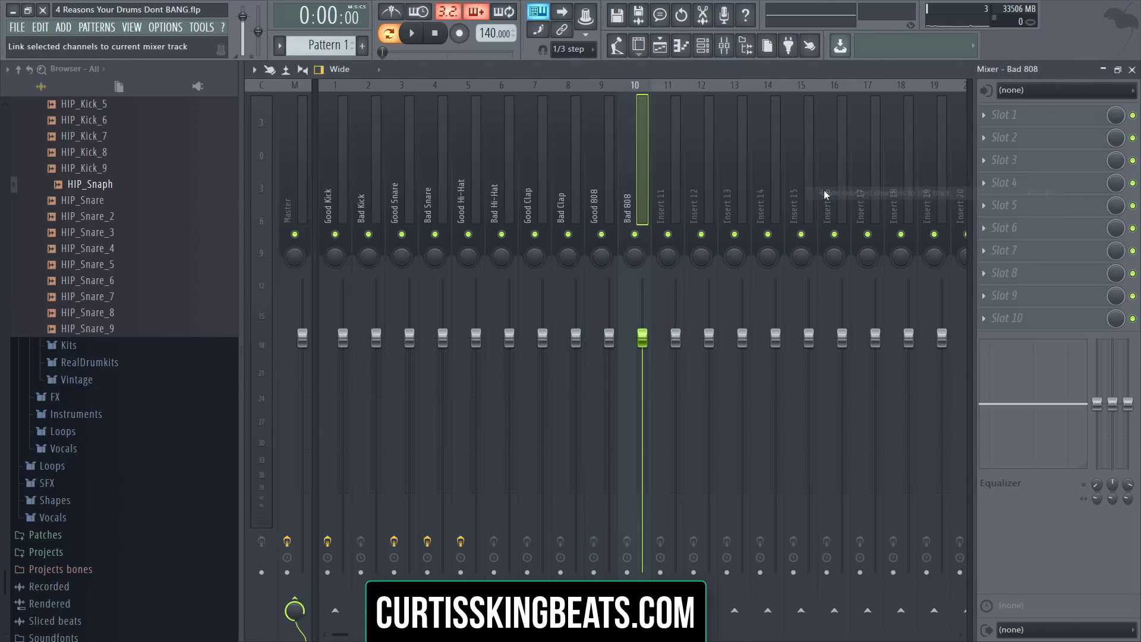
click(996, 122)
click(800, 518)
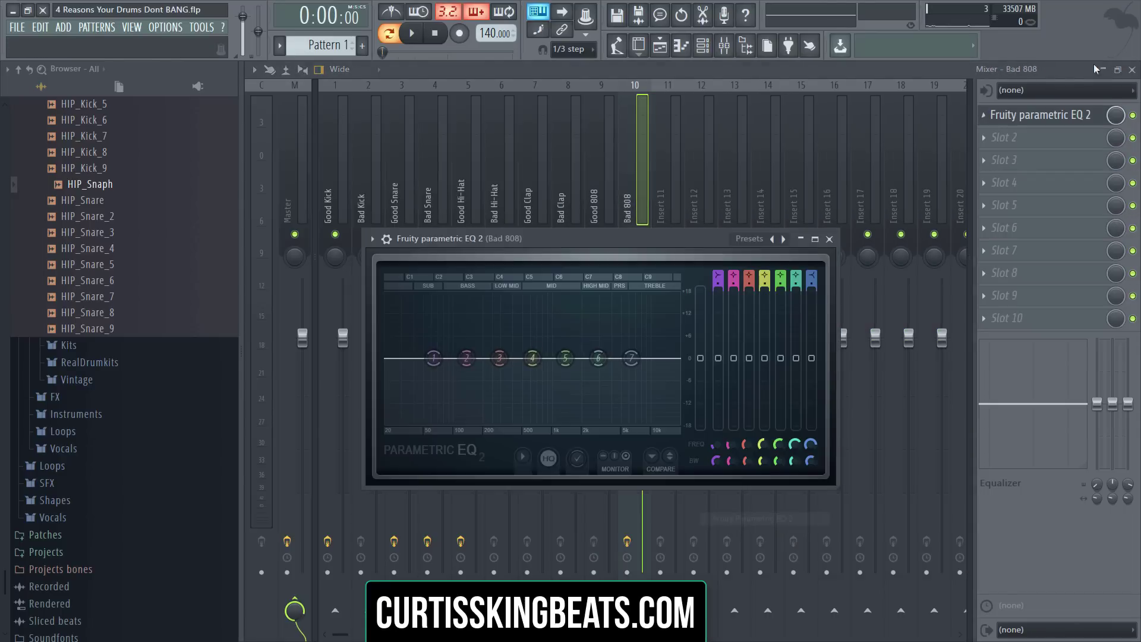
Step: Give the 808 Bad channel the same four hits as the Good Kick and play it soloed
click(703, 46)
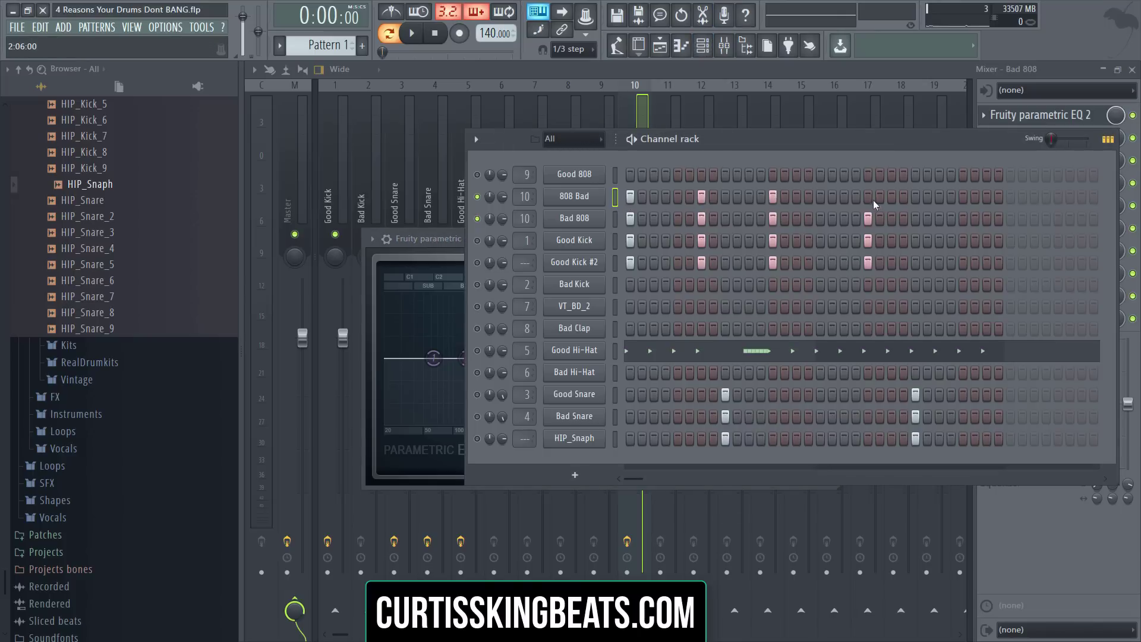
key(space)
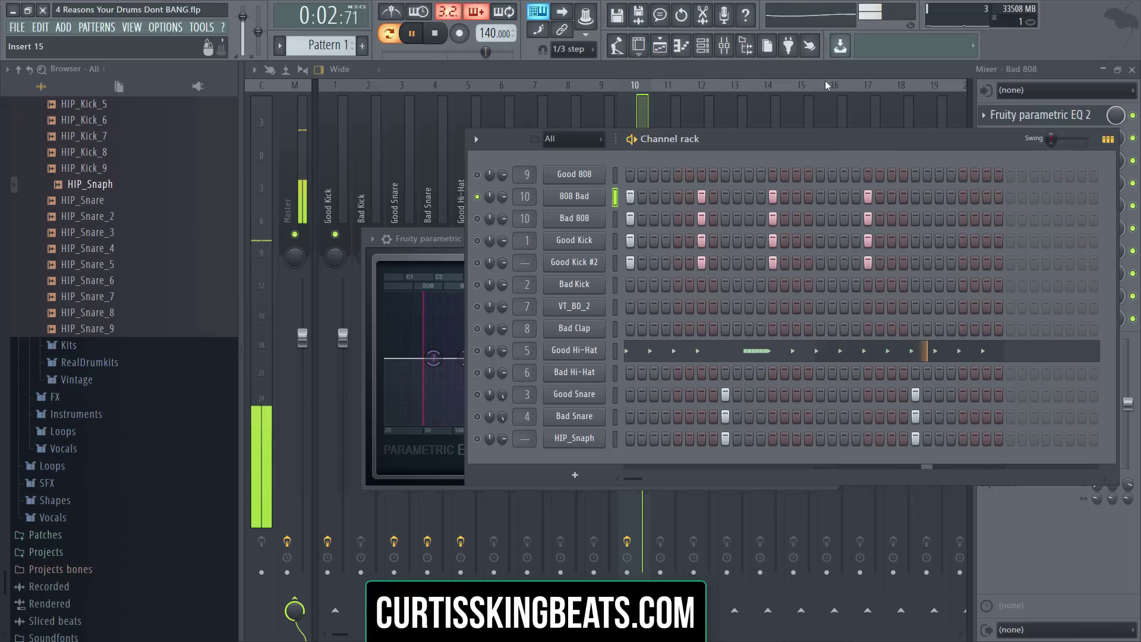
Step: Boost EQ bands 1 and 2 on the Bad 808 track during playback, setting band 2 to about 8.2 dB at 109 Hz
click(1049, 118)
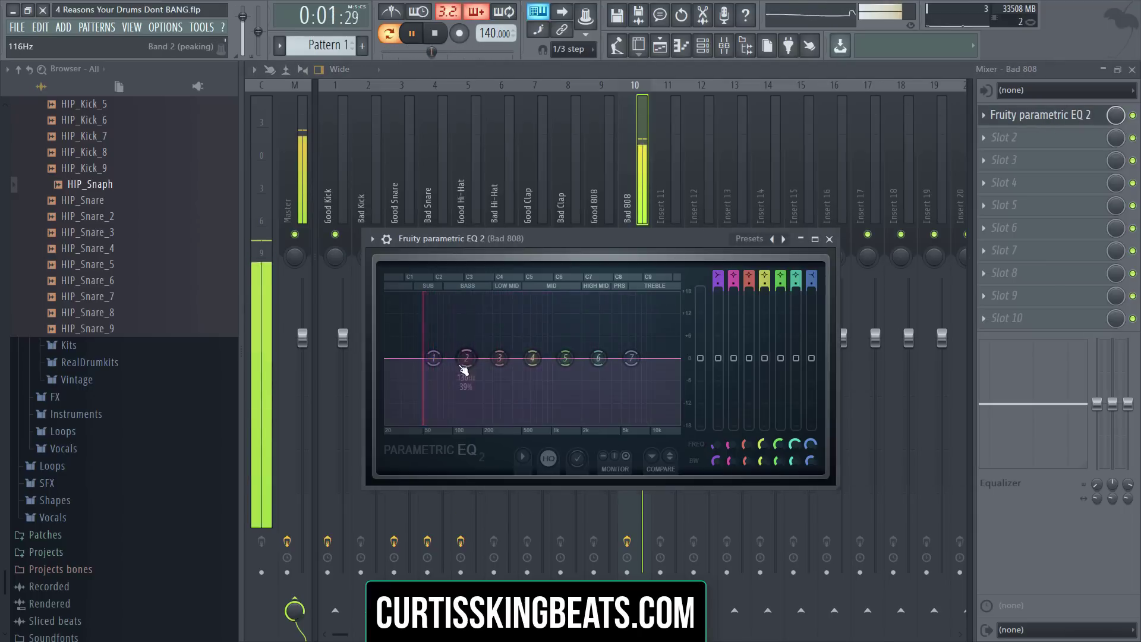
drag(436, 360, 442, 297)
drag(467, 358, 438, 300)
key(space)
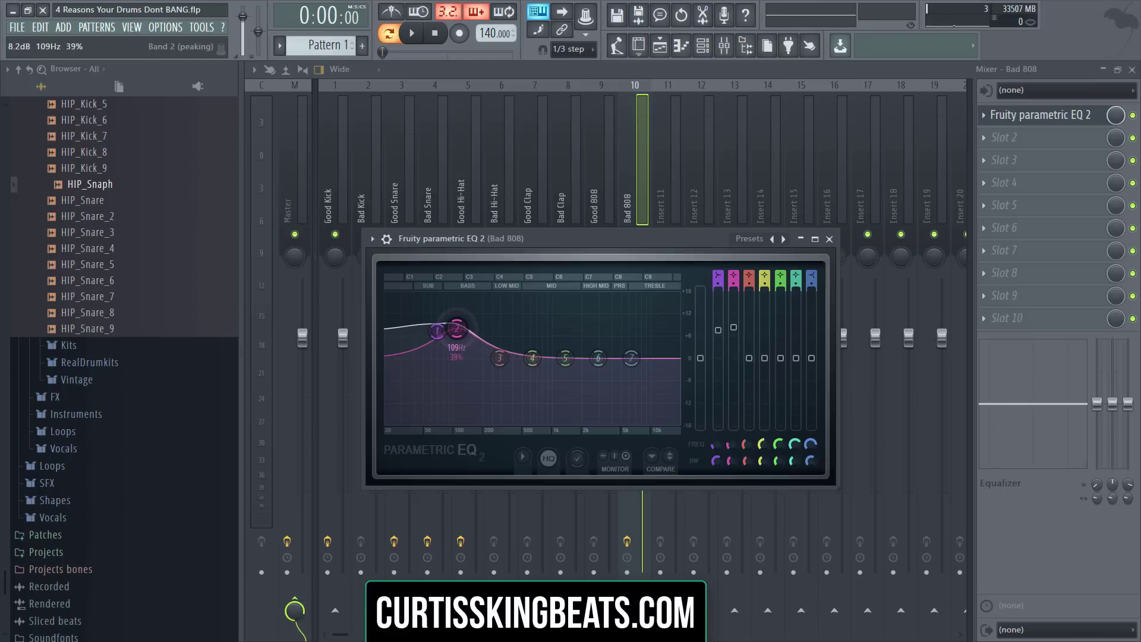
Step: Boost EQ band 4 by about 9 dB in the mids, raise bands 1 and 2 to about 13 and 14 dB, and audition
key(space)
drag(532, 358, 549, 325)
key(space)
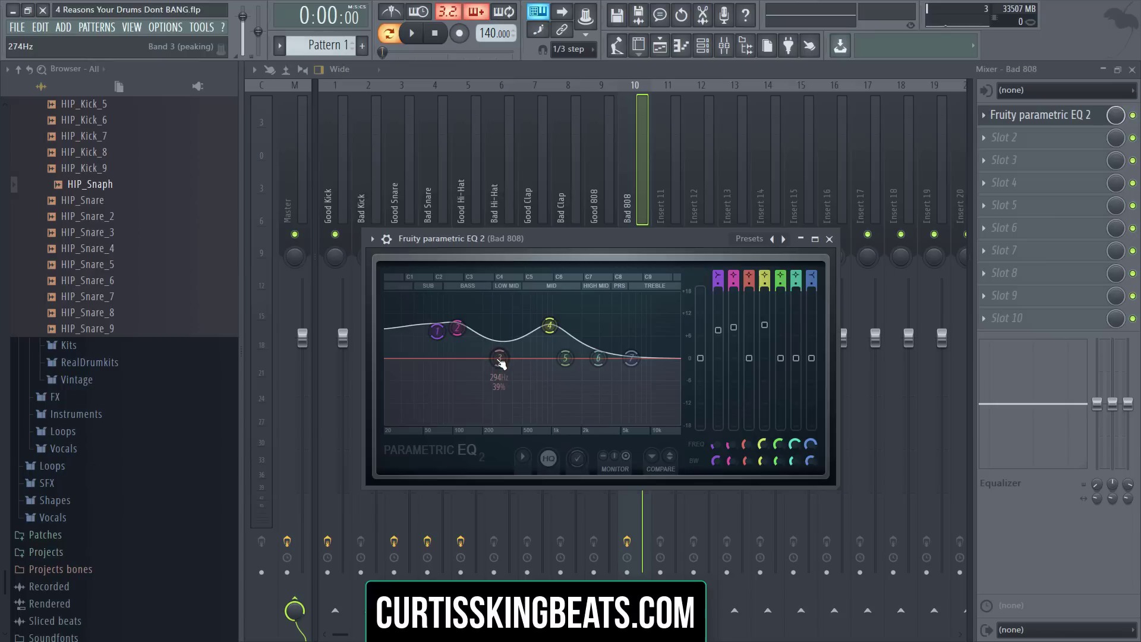
mouse_move(434, 320)
mouse_down()
mouse_move(470, 308)
mouse_move(448, 306)
mouse_up()
key(space)
key(space)
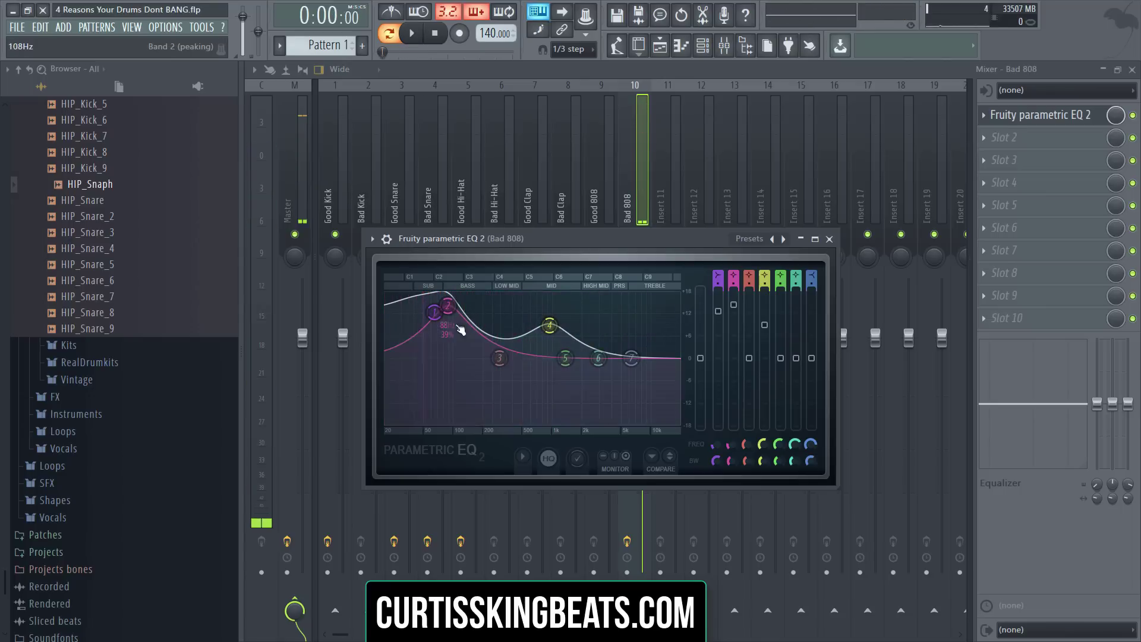
Step: Give the Good 808 the kick's four hits, clear both bad 808 channels, and play it with the two Good Kick channels
click(829, 239)
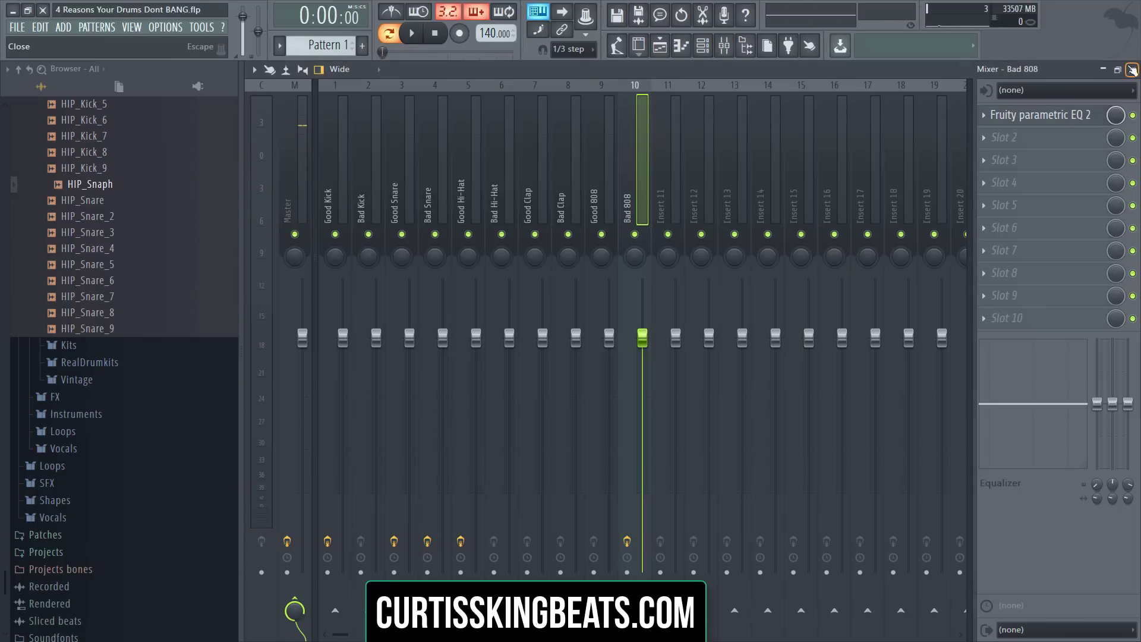
click(702, 46)
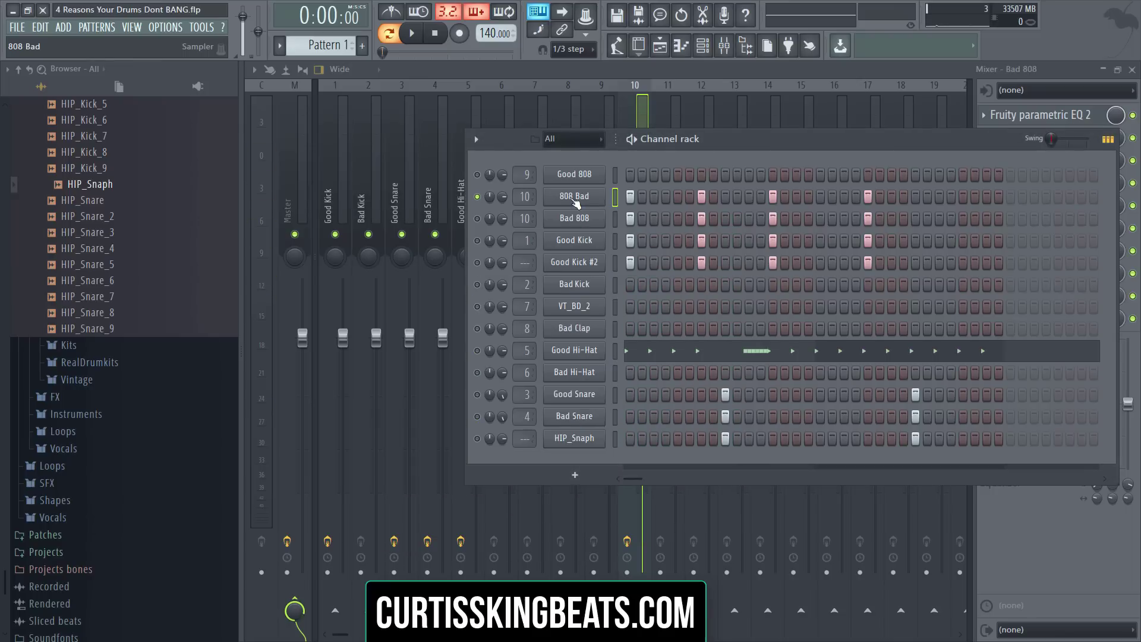
click(579, 172)
click(579, 172)
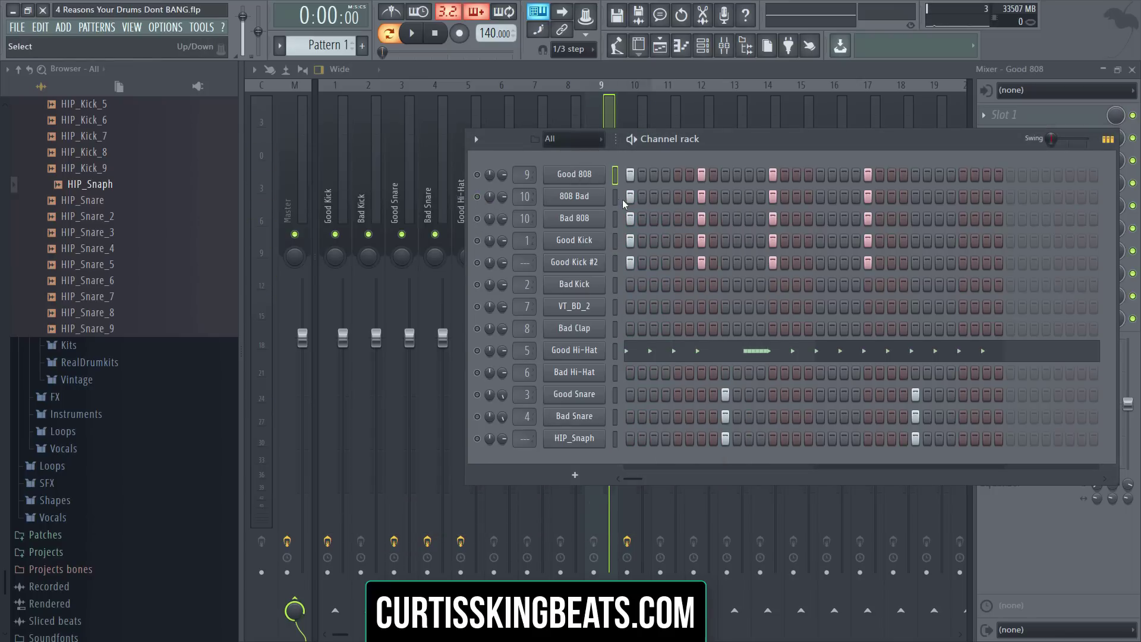
key(space)
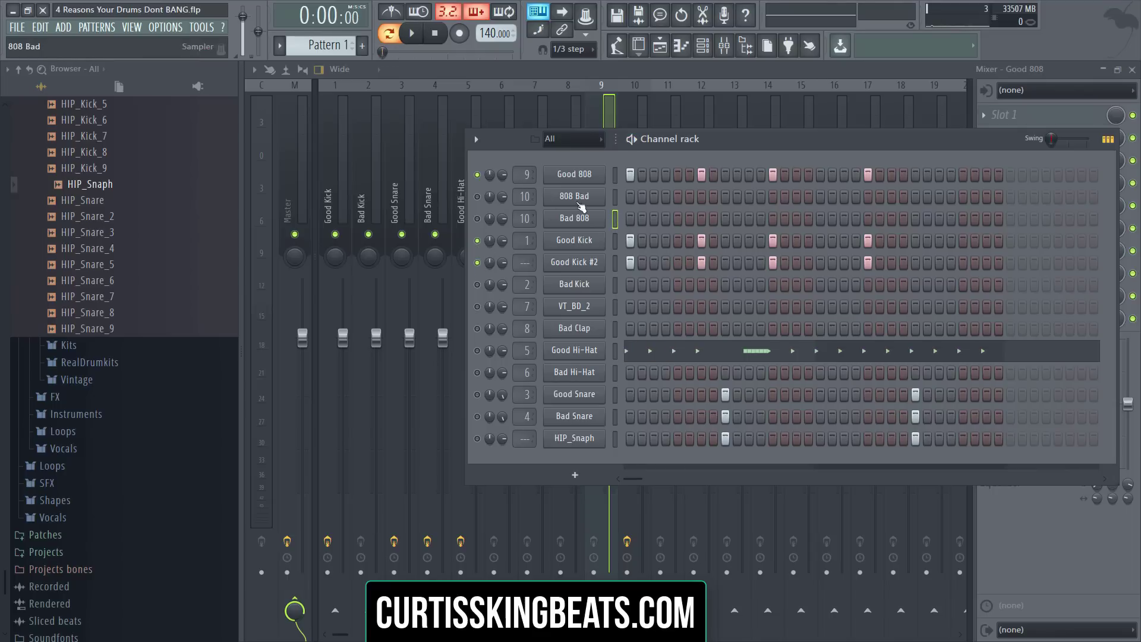
key(space)
Step: Set the Good 808 channel to cut itself during playback
click(569, 174)
click(553, 179)
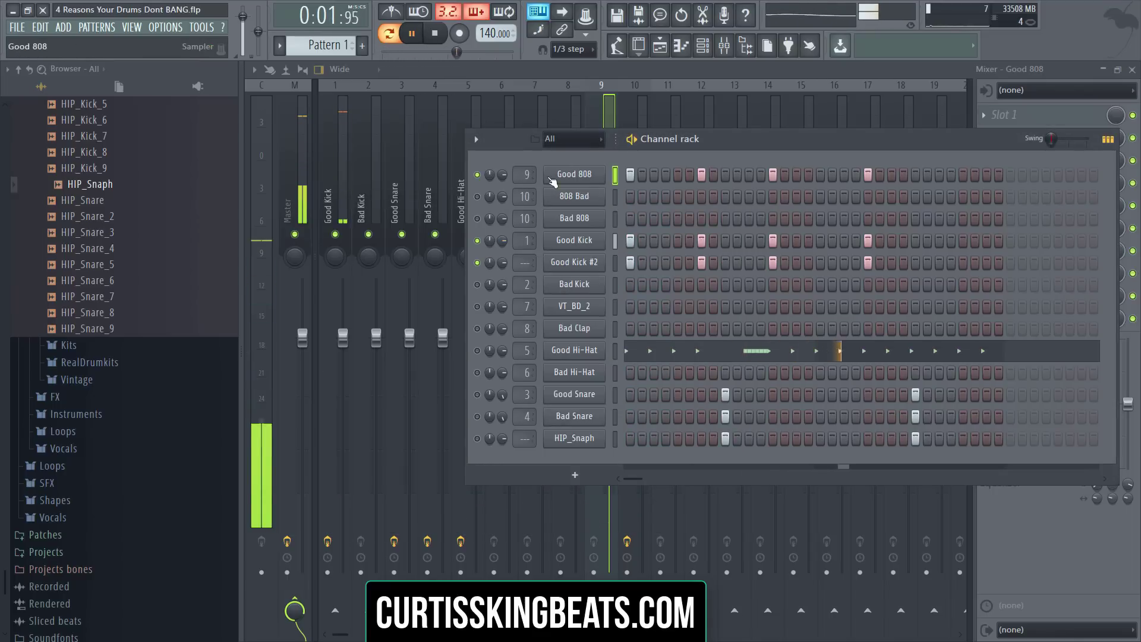
click(584, 176)
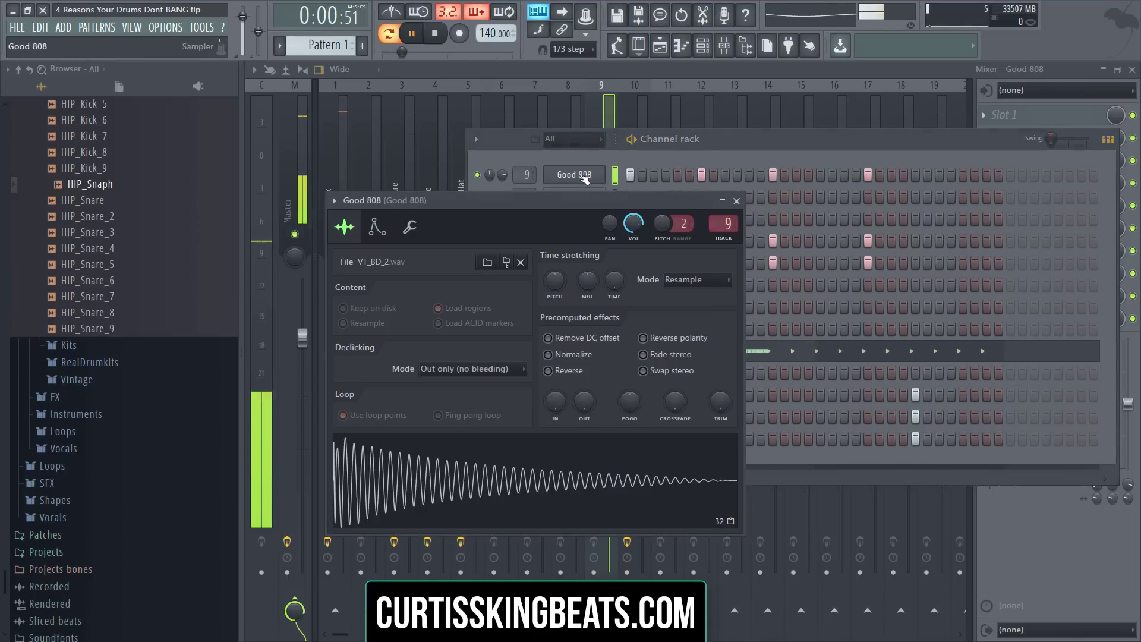
right_click(585, 176)
click(616, 249)
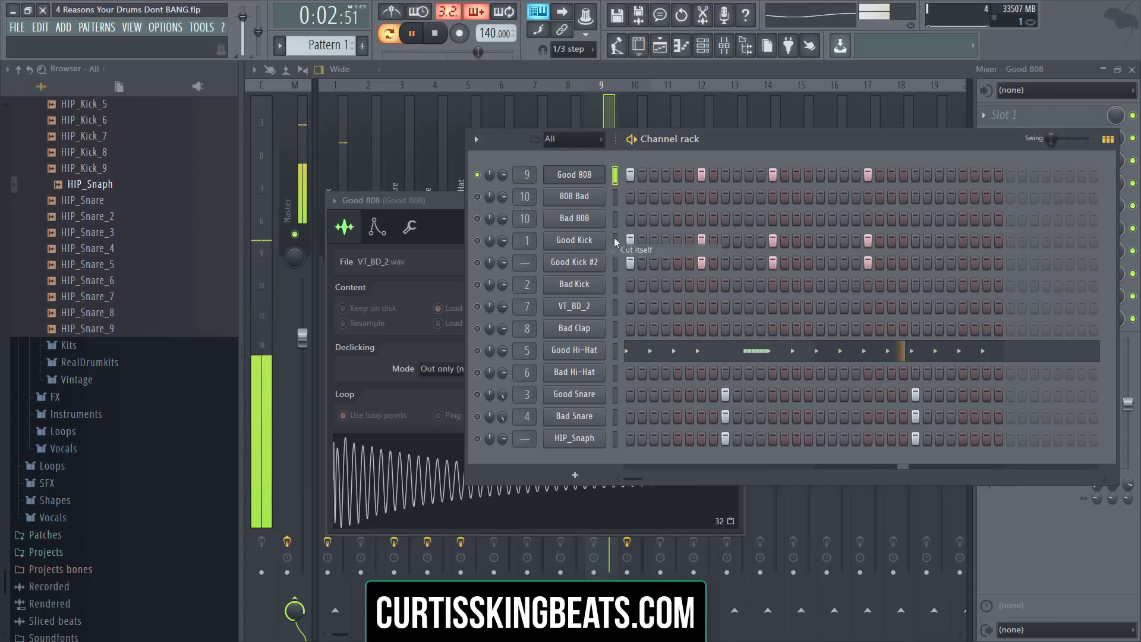
Step: Shape the Good 808's volume envelope during playback by removing the decay, lengthening the hold and shortening the release
click(410, 228)
click(409, 227)
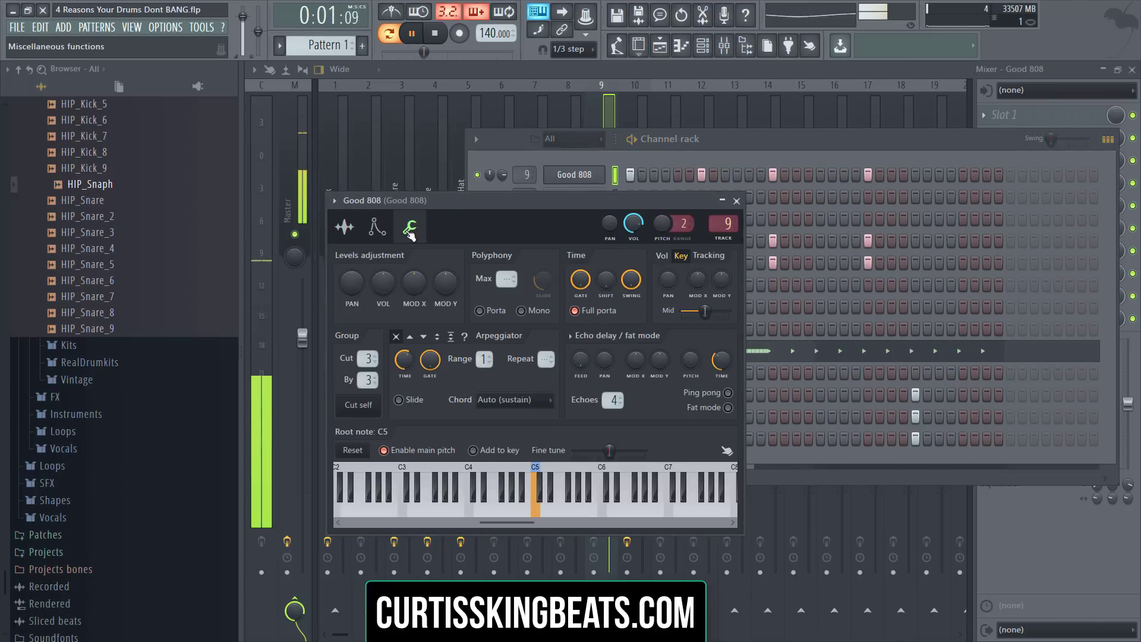
click(376, 229)
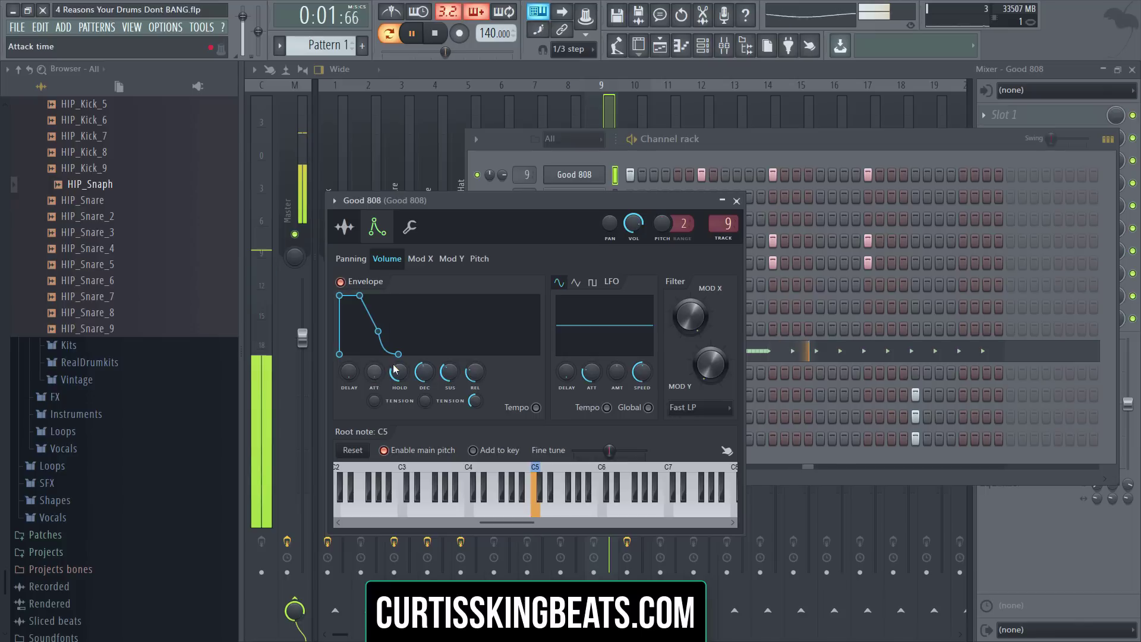
drag(424, 372, 423, 407)
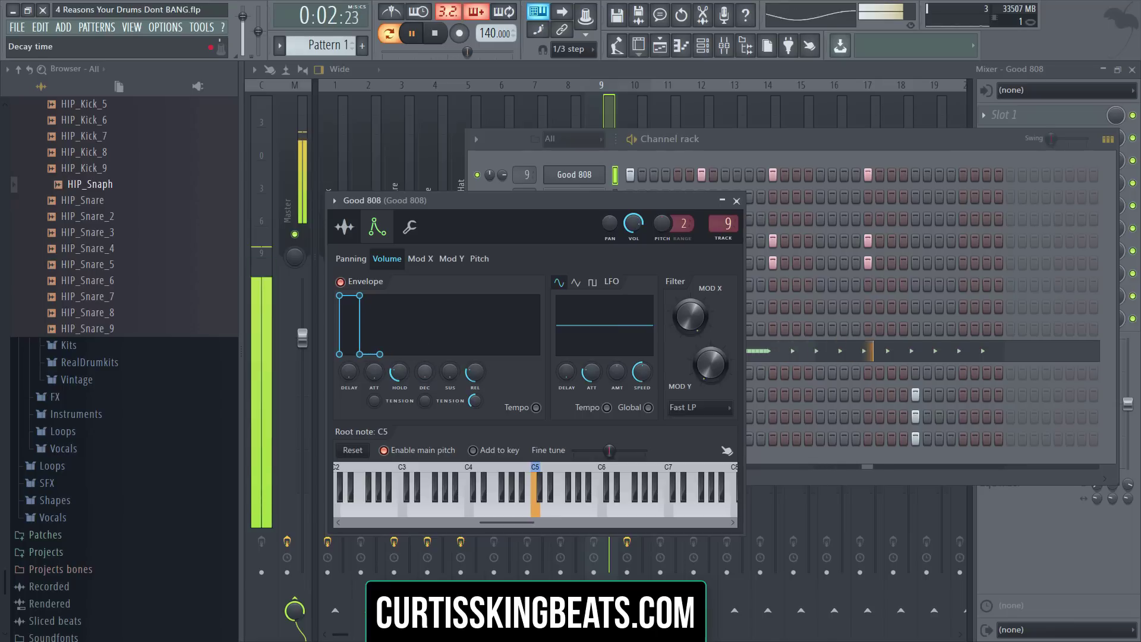
drag(474, 373, 474, 395)
drag(394, 375, 394, 356)
drag(475, 376, 474, 363)
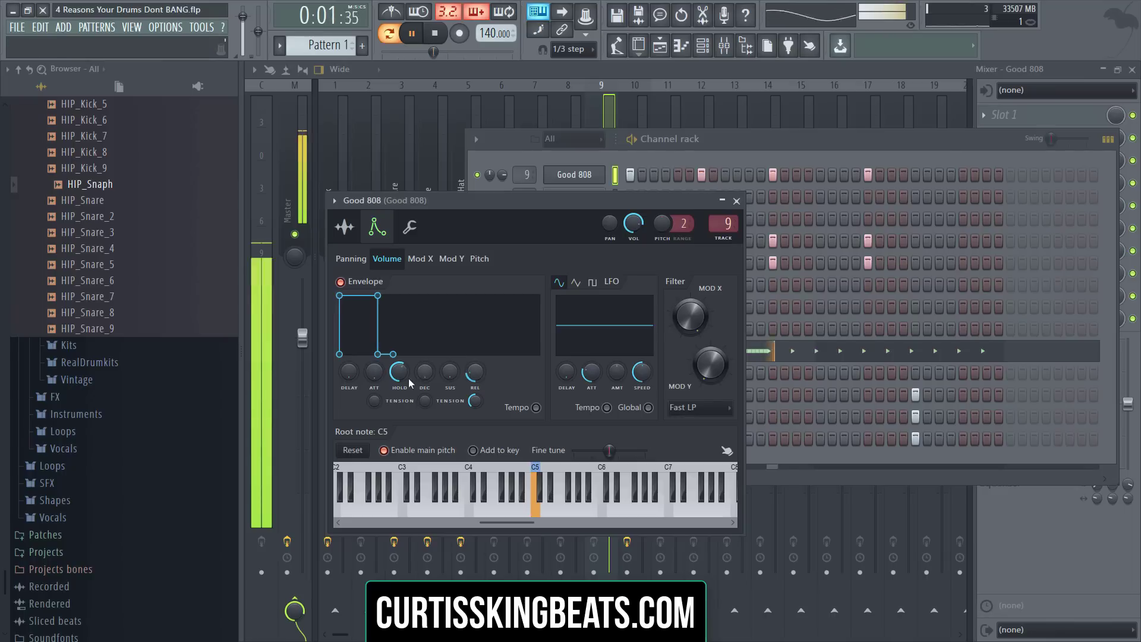
drag(400, 373, 400, 376)
drag(474, 373, 474, 378)
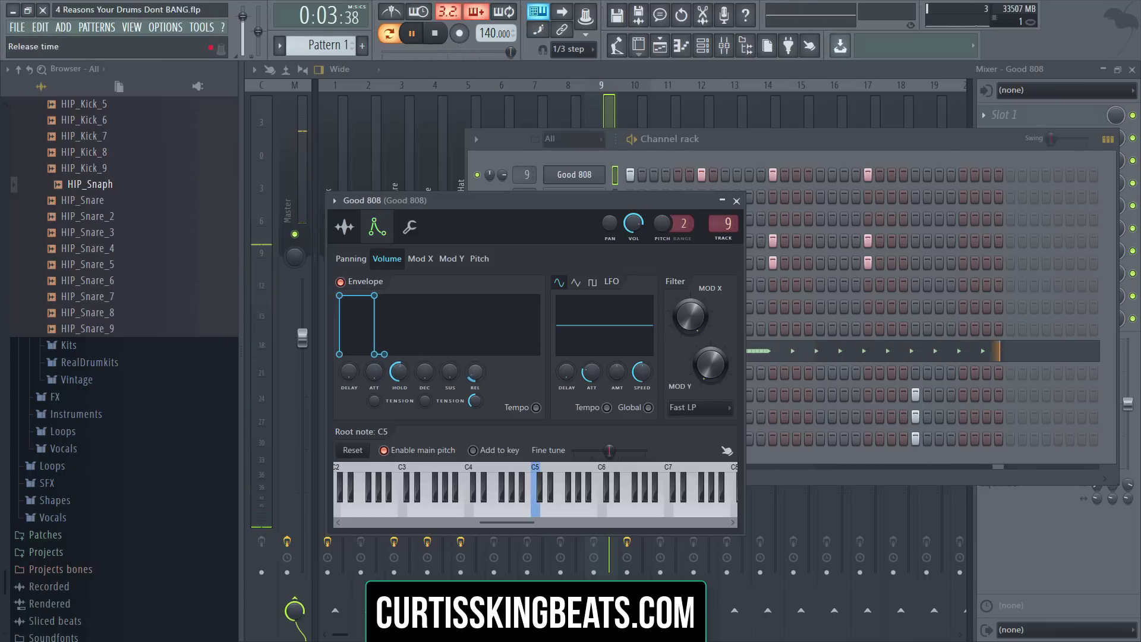
Step: Lower the four Good 808 notes to G4 in the piano roll and audition them
key(space)
right_click(603, 170)
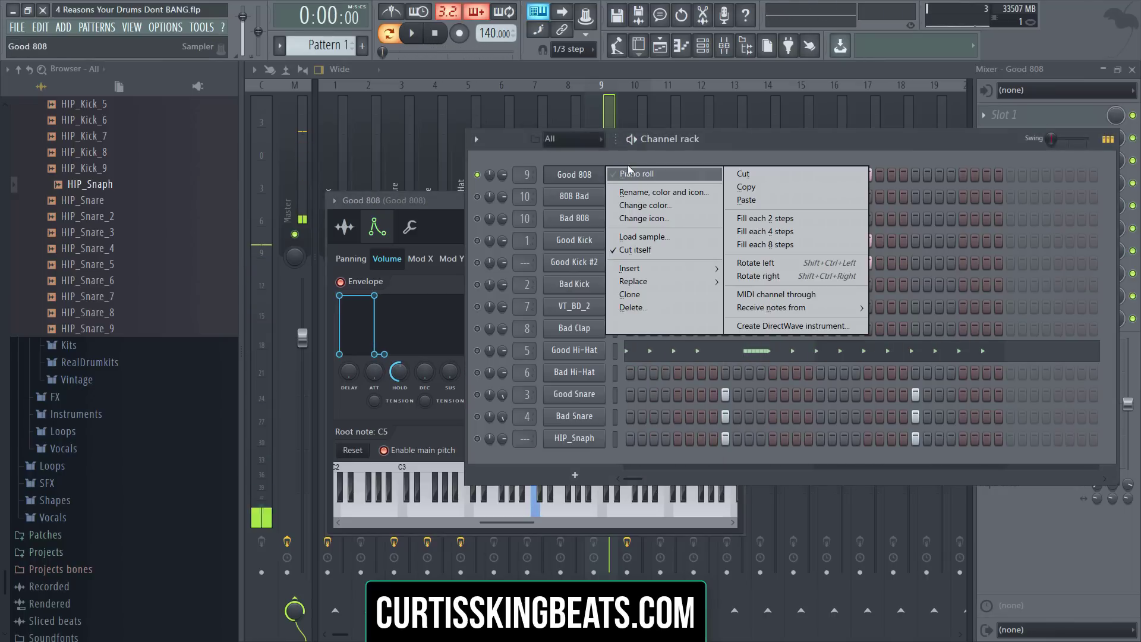
click(630, 173)
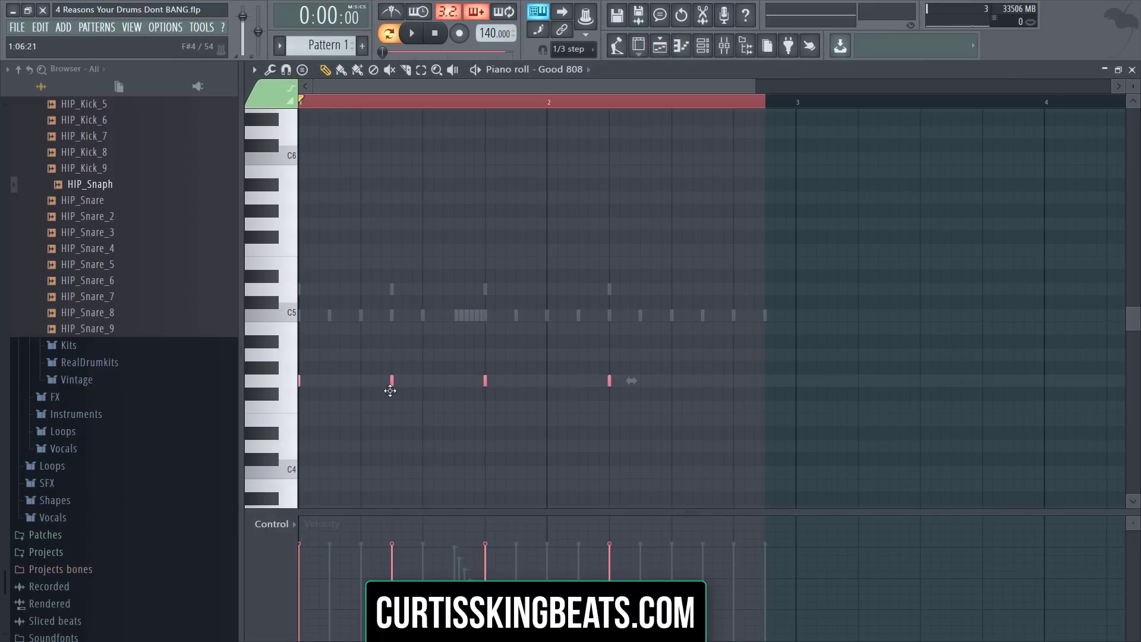
key(space)
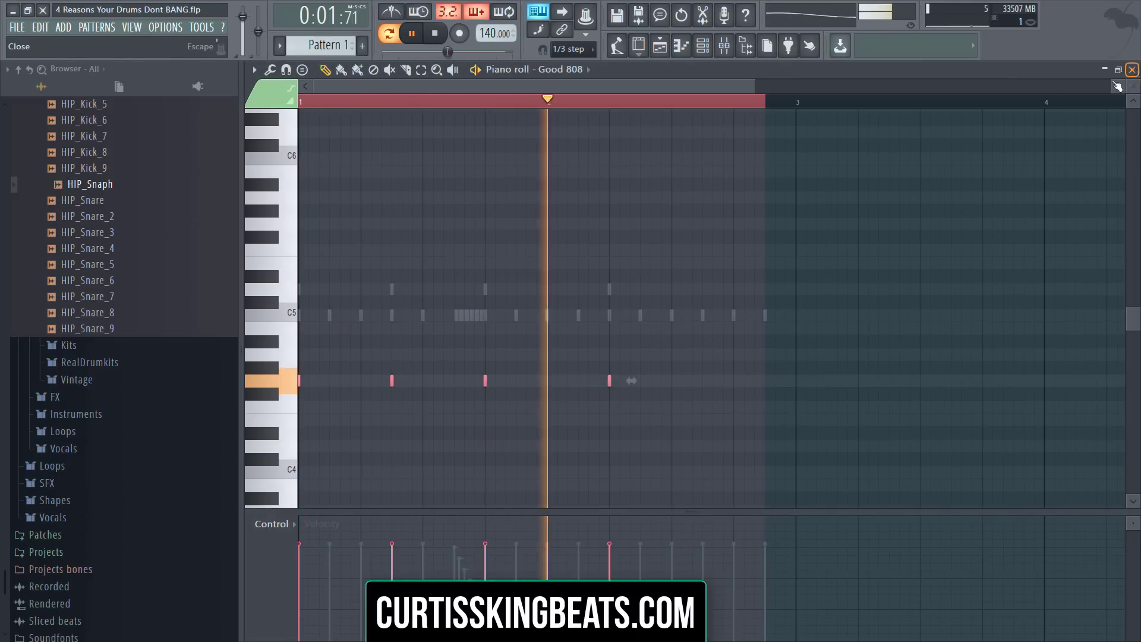
click(1132, 70)
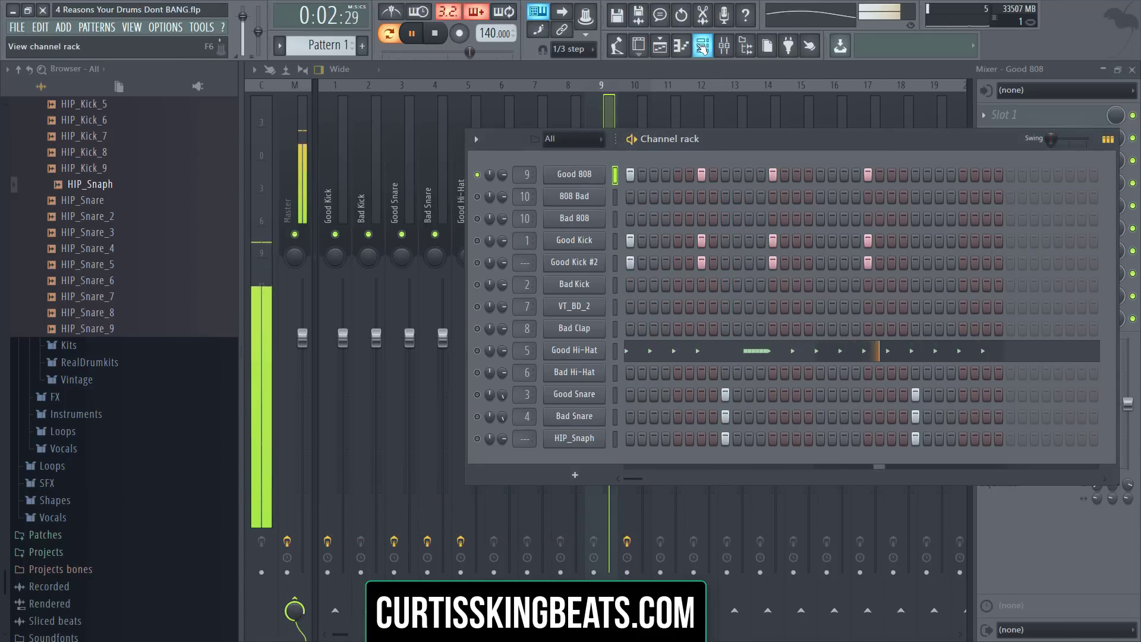
Step: Load Fruity Parametric EQ 2 in the first slot of the Good 808 mixer track and make band 7 a Steep 4 low-pass
click(702, 48)
click(988, 122)
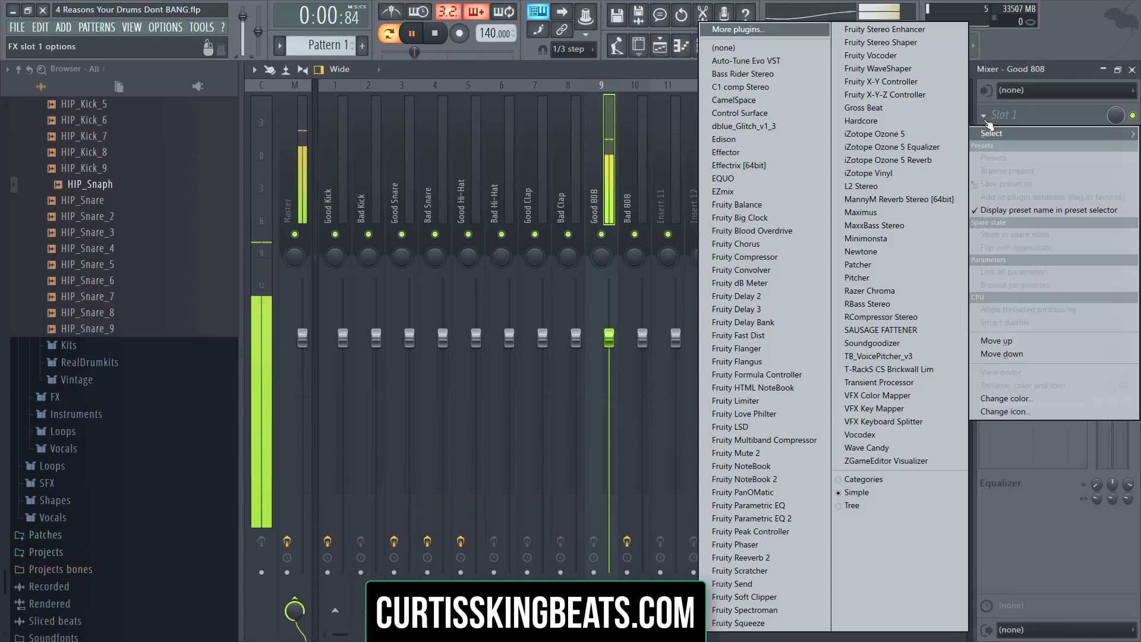
click(822, 513)
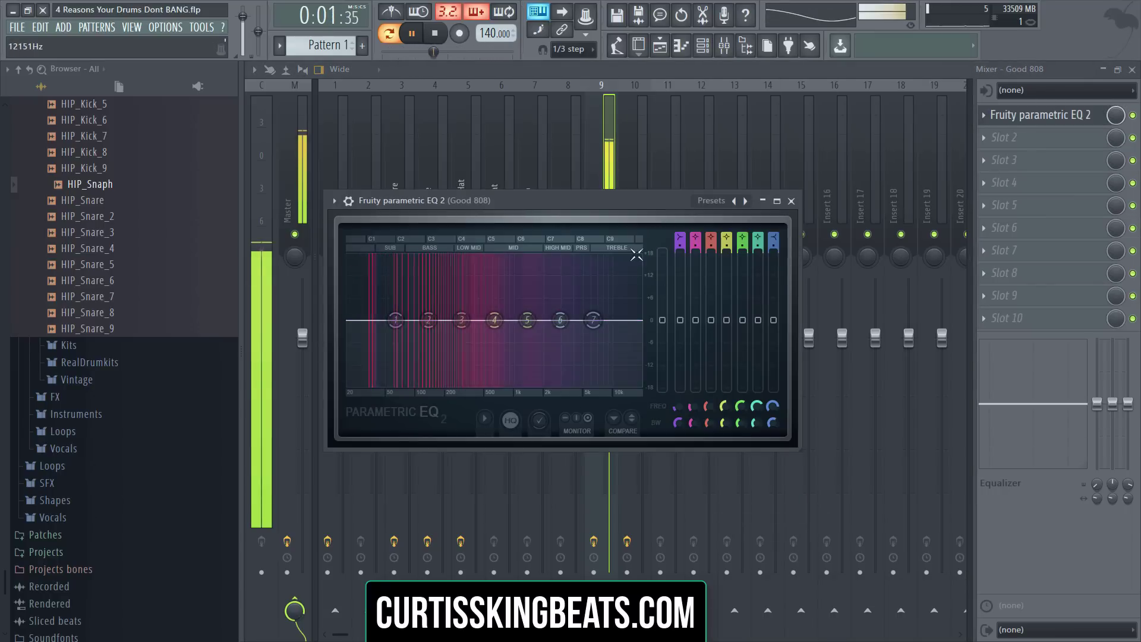
click(775, 240)
drag(778, 238, 774, 248)
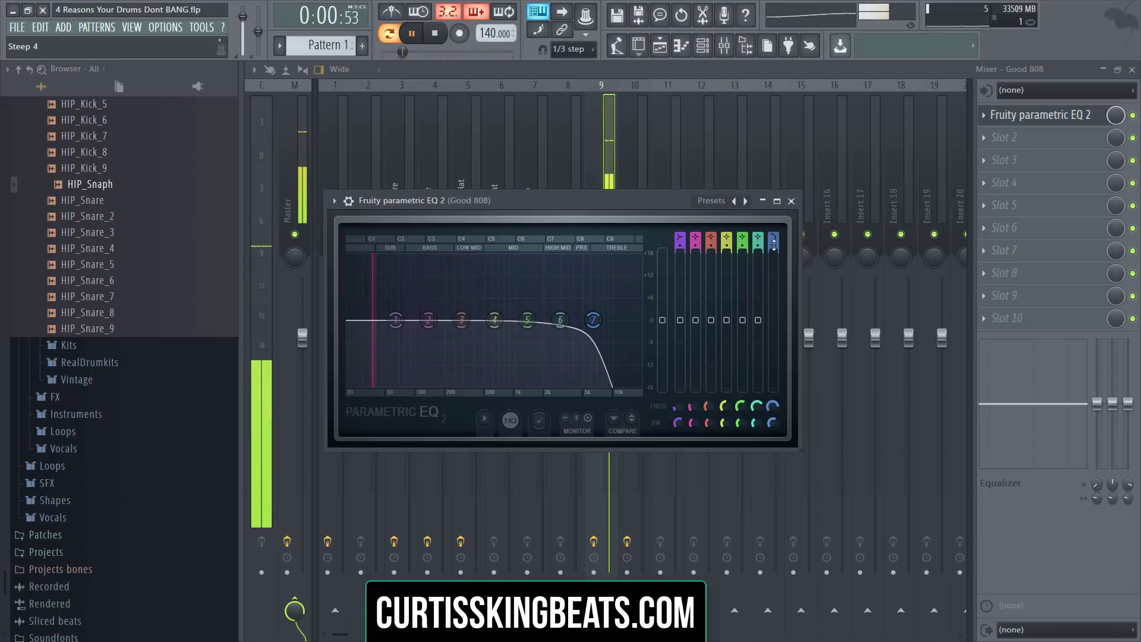
Step: Pull the Good 808's low-pass band into the low mids, raise band 1 to 0.6 dB at 62 Hz, and boost band 2 about 6 dB
drag(595, 321, 394, 318)
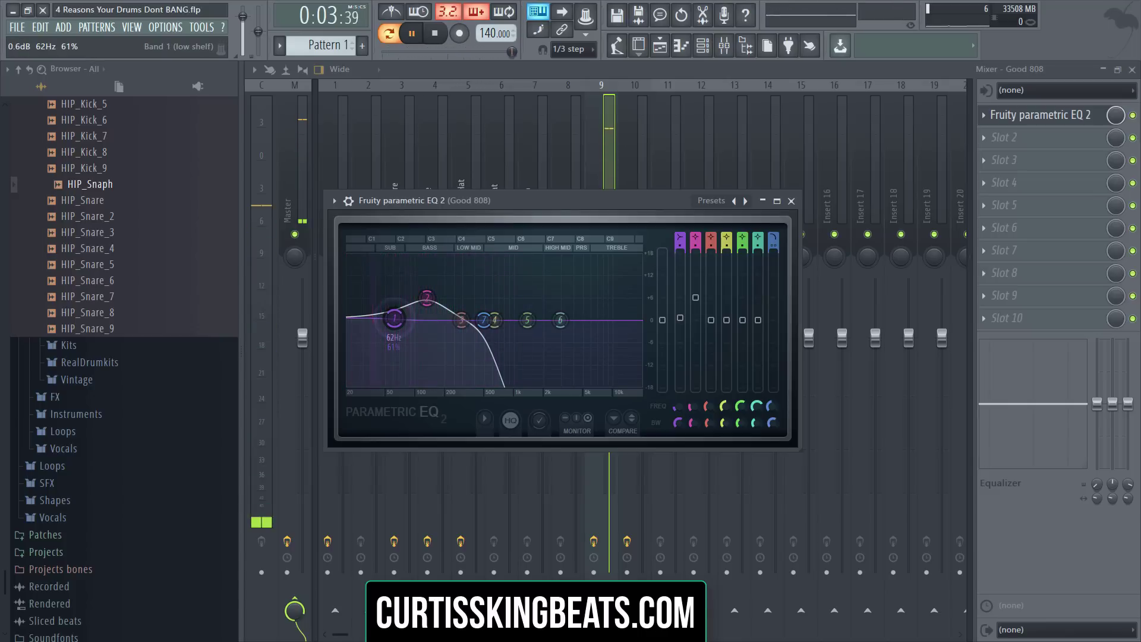
drag(427, 297, 423, 294)
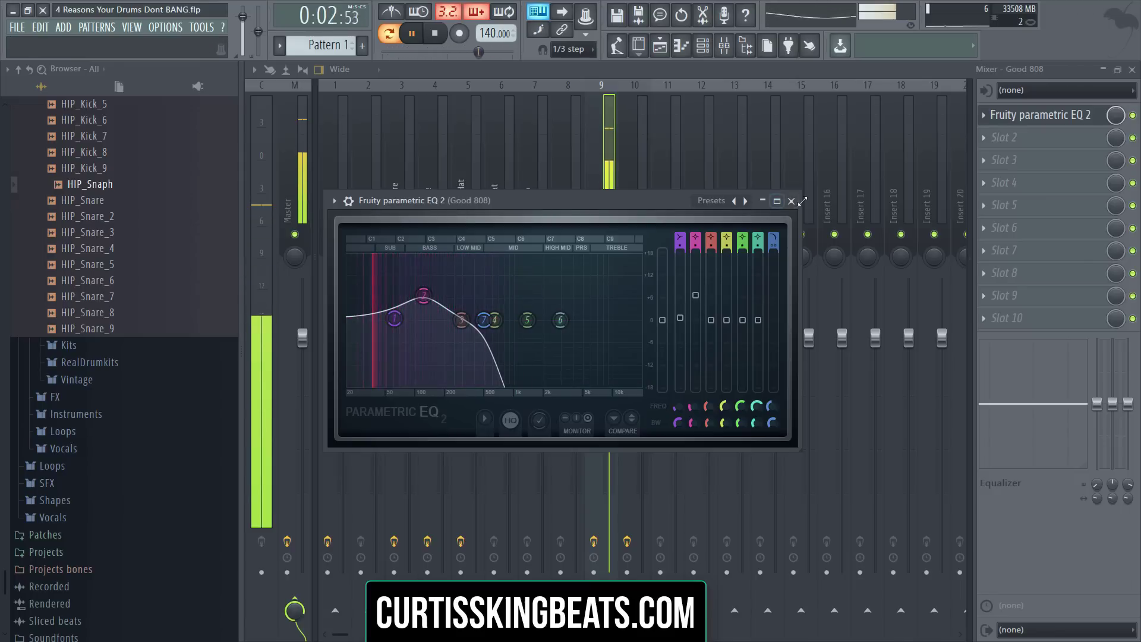
click(1135, 70)
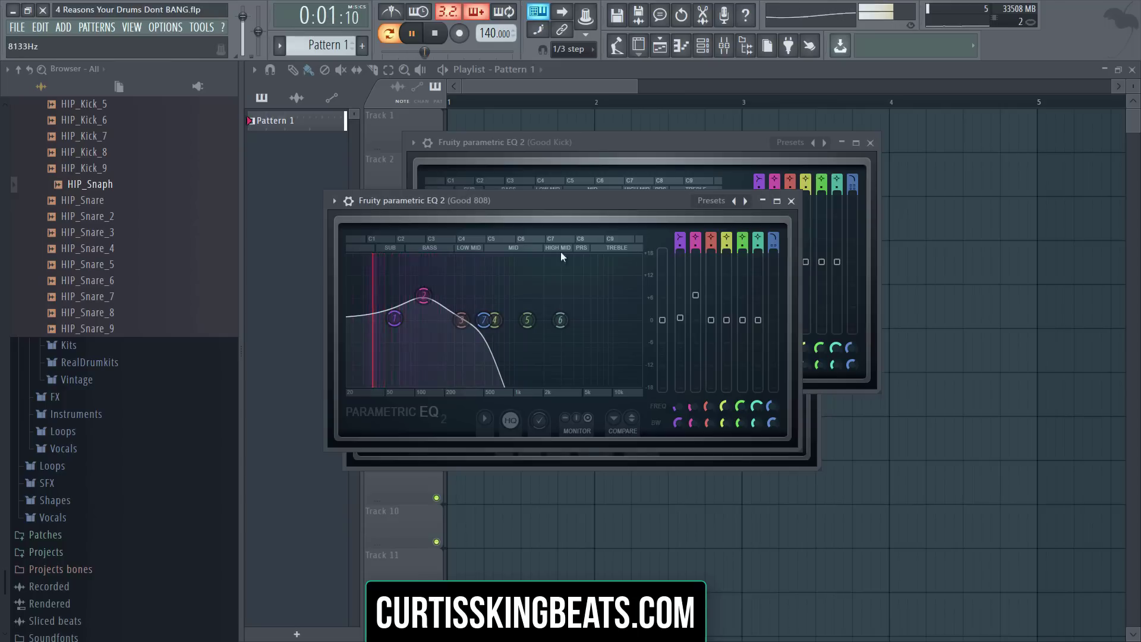
Step: Unmute Good Kick and Good Kick #2 and audition them together with the Good 808
key(F6)
key(space)
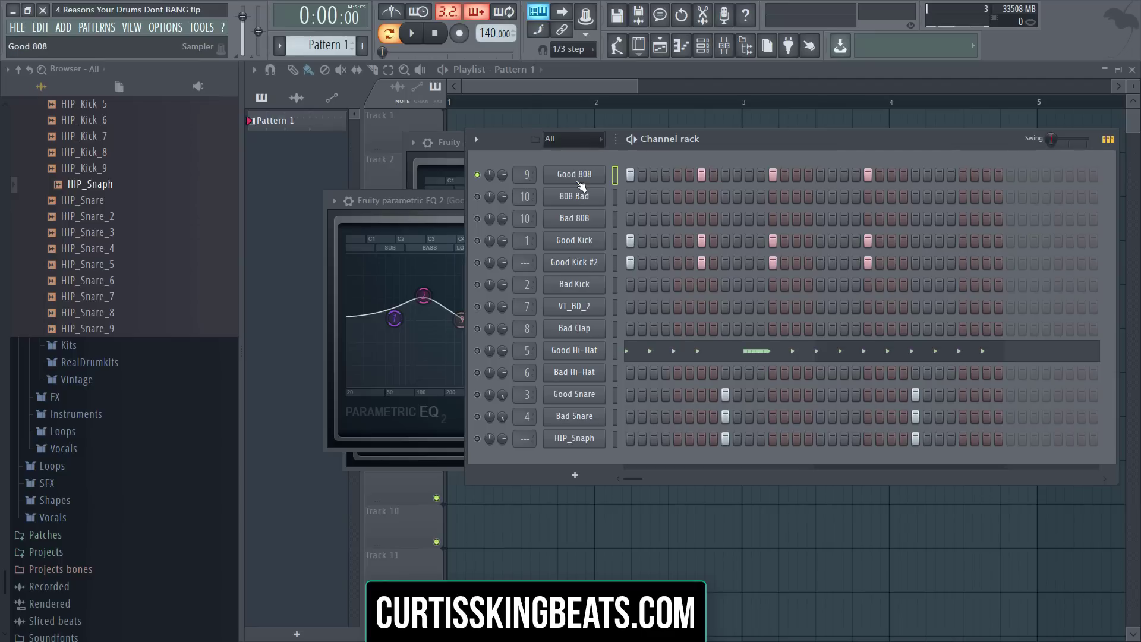
click(477, 240)
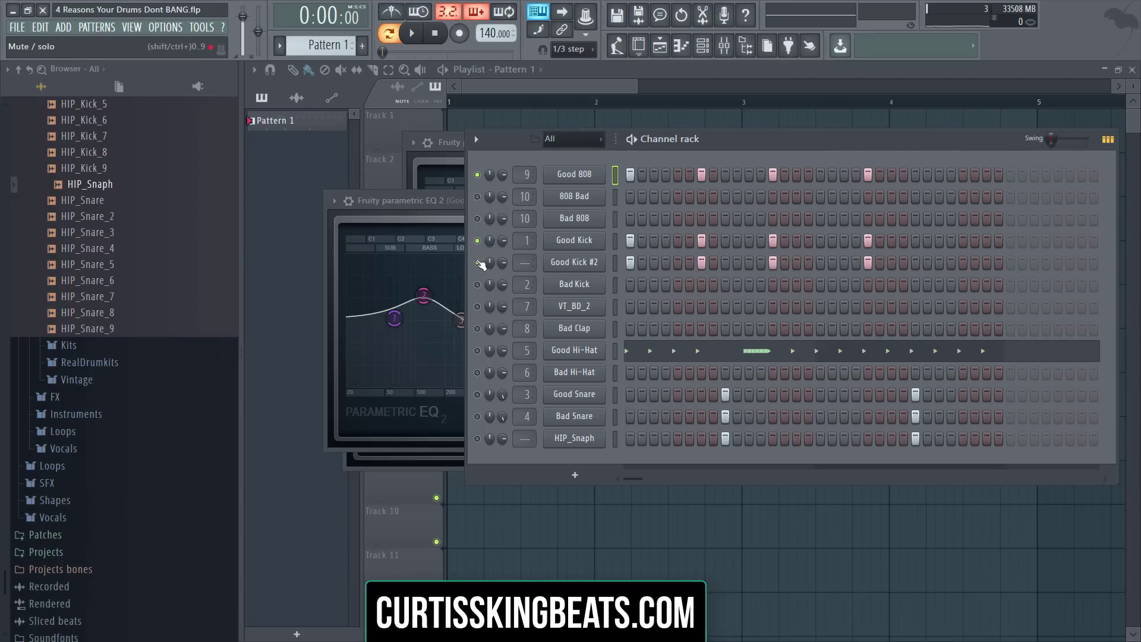
click(477, 262)
key(space)
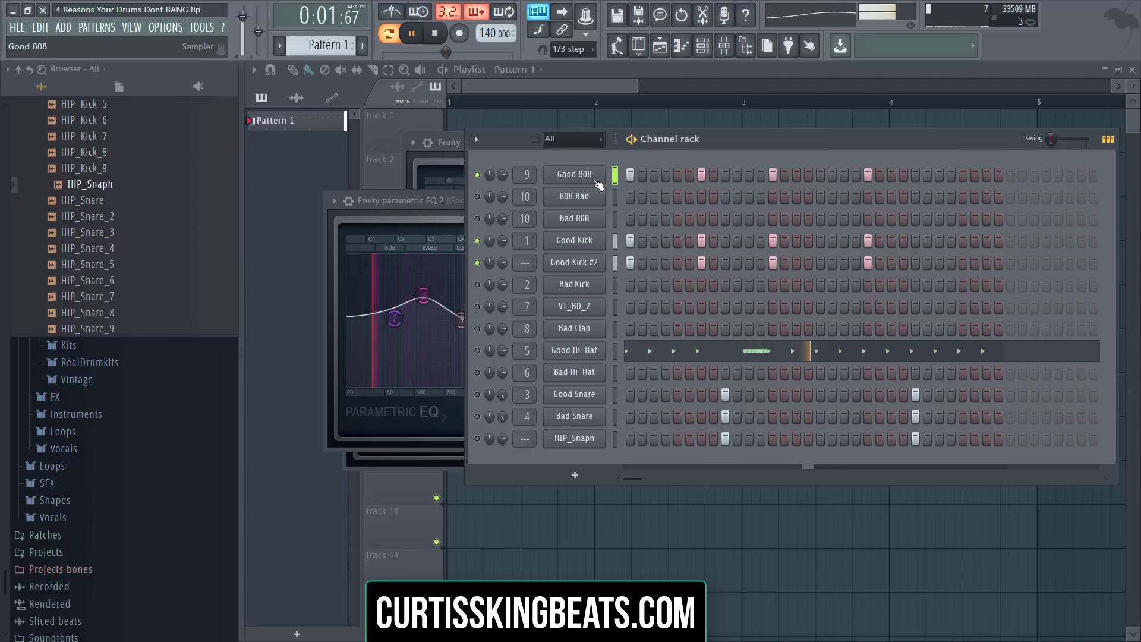
key(space)
Step: Delay the Good 808 slightly with its fine time shift and start playback
click(559, 174)
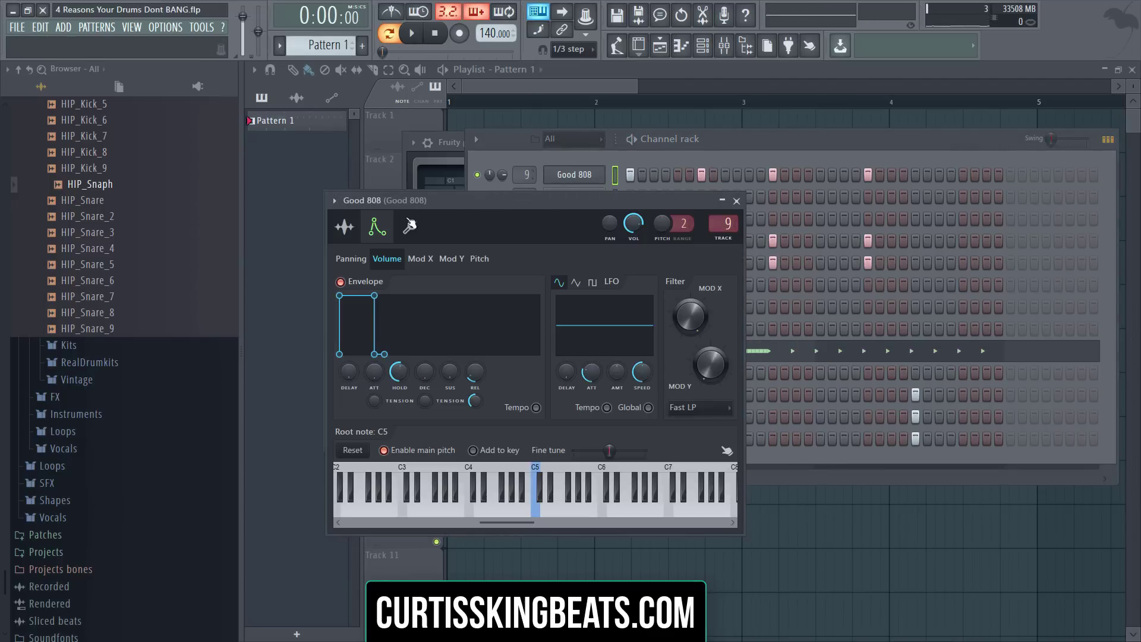
click(409, 226)
drag(611, 284, 611, 274)
key(space)
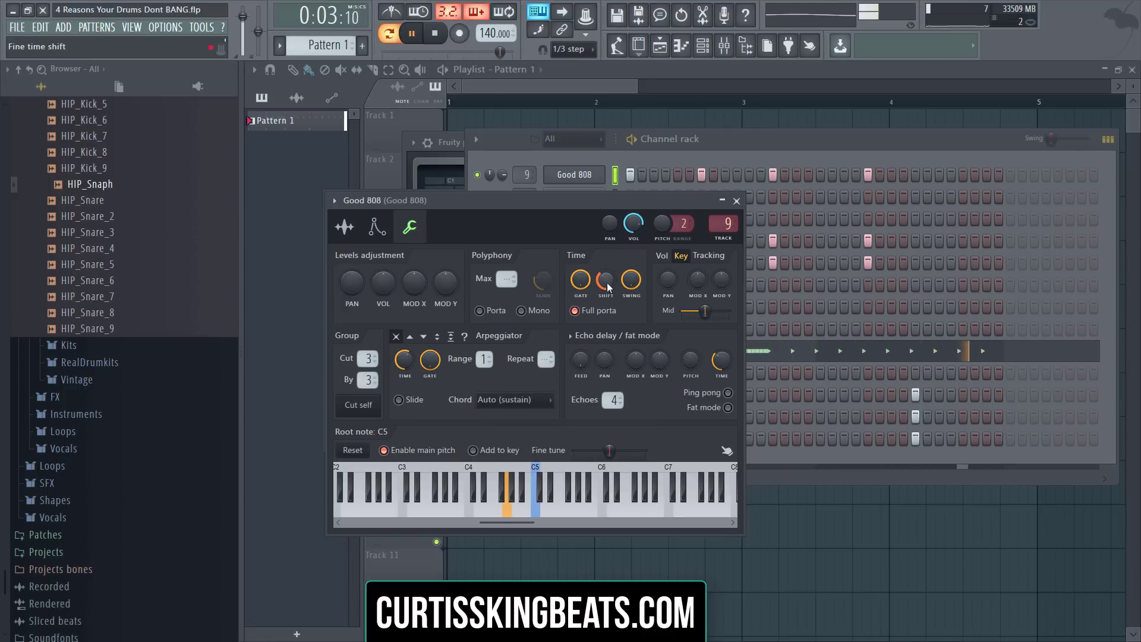
Step: Mute Good Kick, unmute Good Snare and Good Hi-Hat, and audition them with the Good 808 and Good Kick #2
click(754, 147)
click(477, 241)
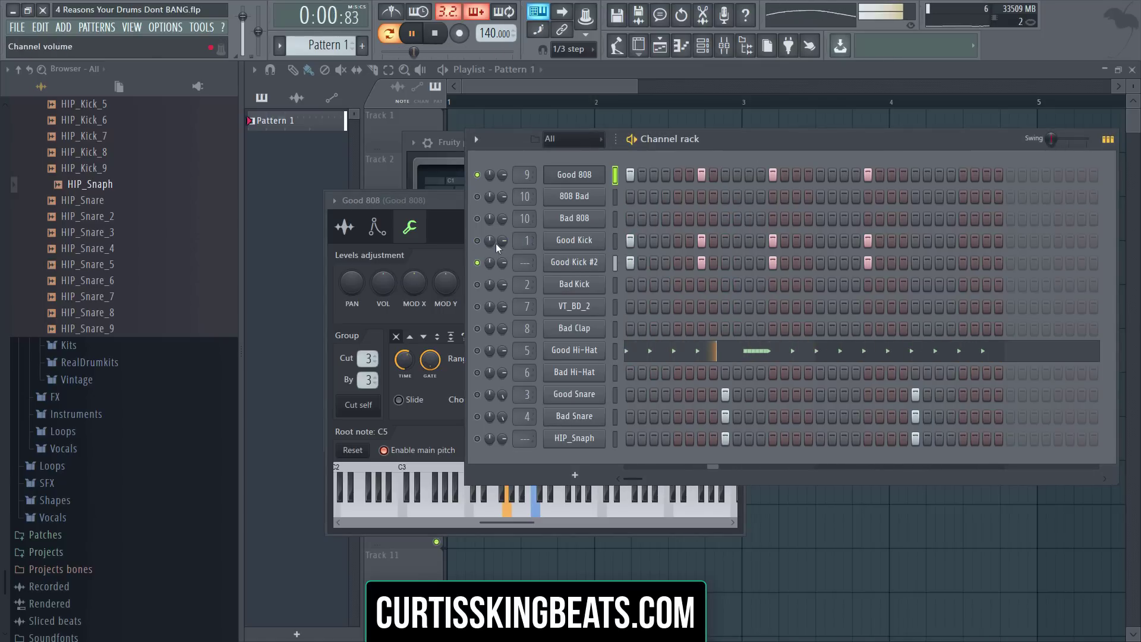
right_click(591, 240)
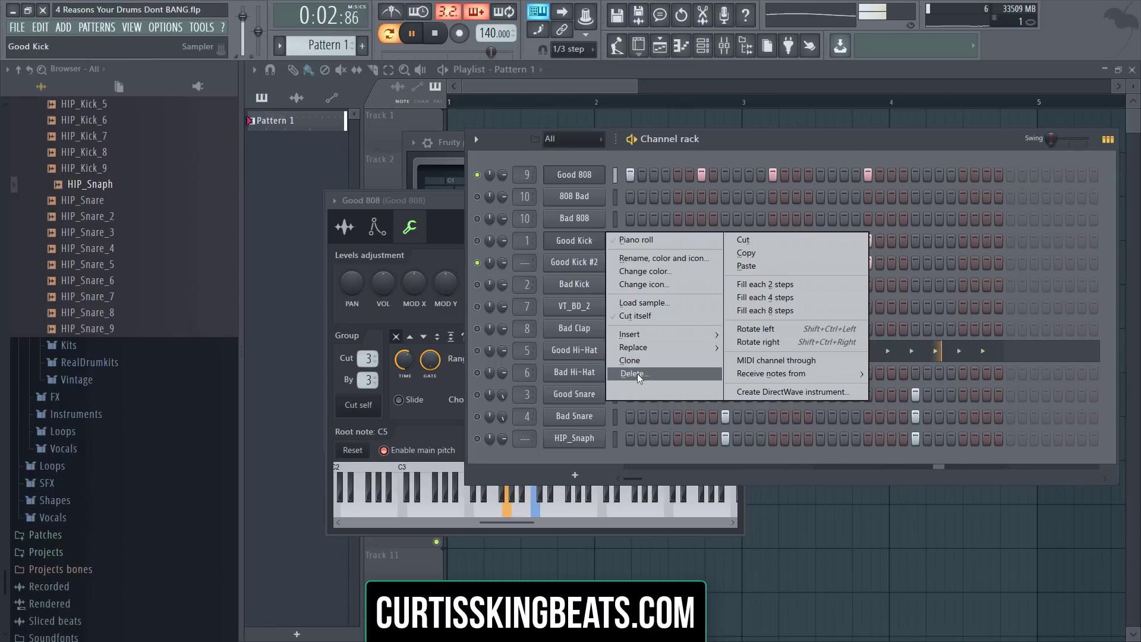
click(564, 248)
click(477, 395)
click(477, 417)
click(477, 350)
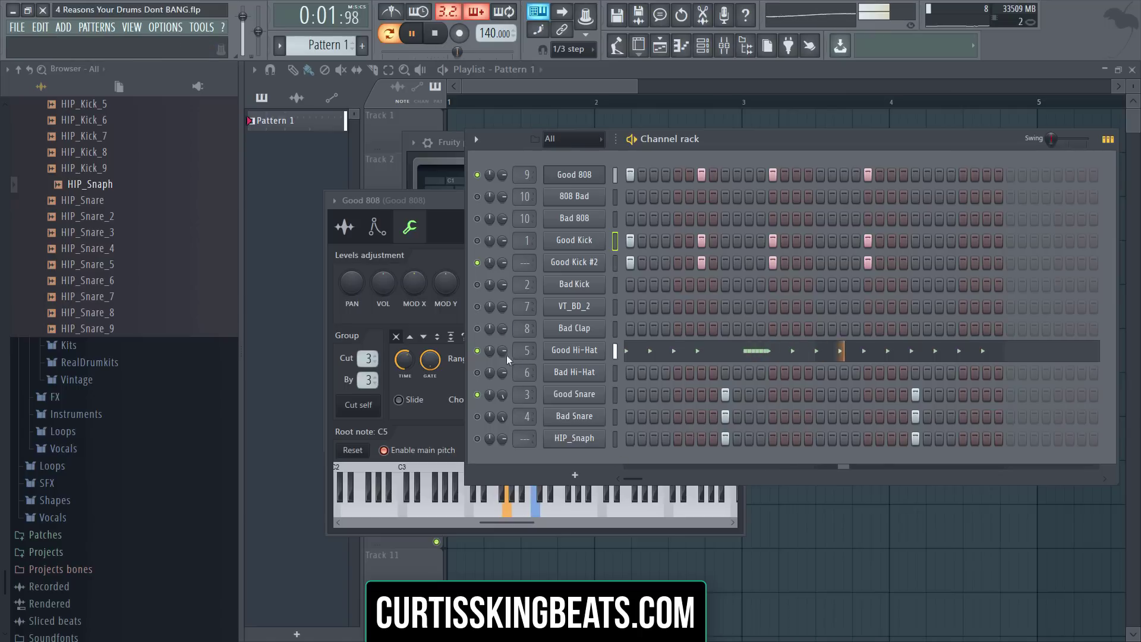
key(space)
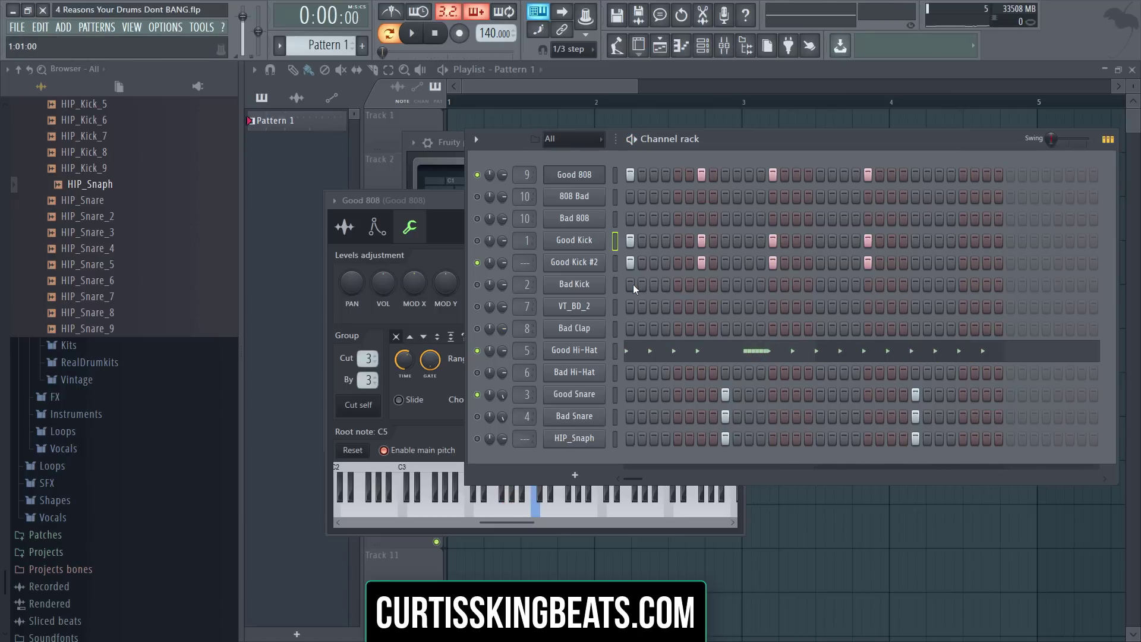